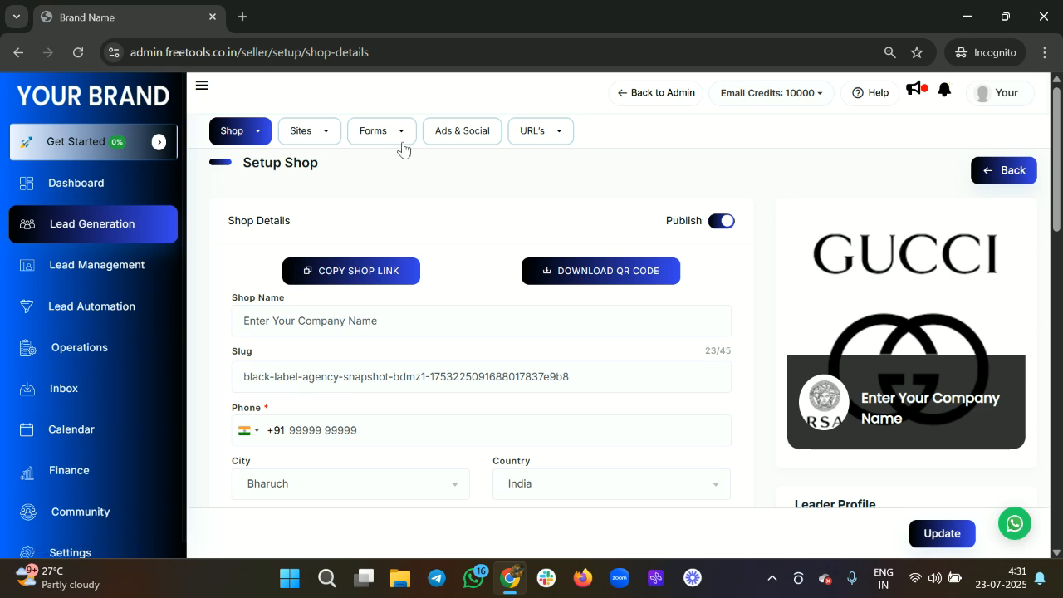
Step: Choose New Form from the Forms dropdown to start a new lead-capture form
click(392, 147)
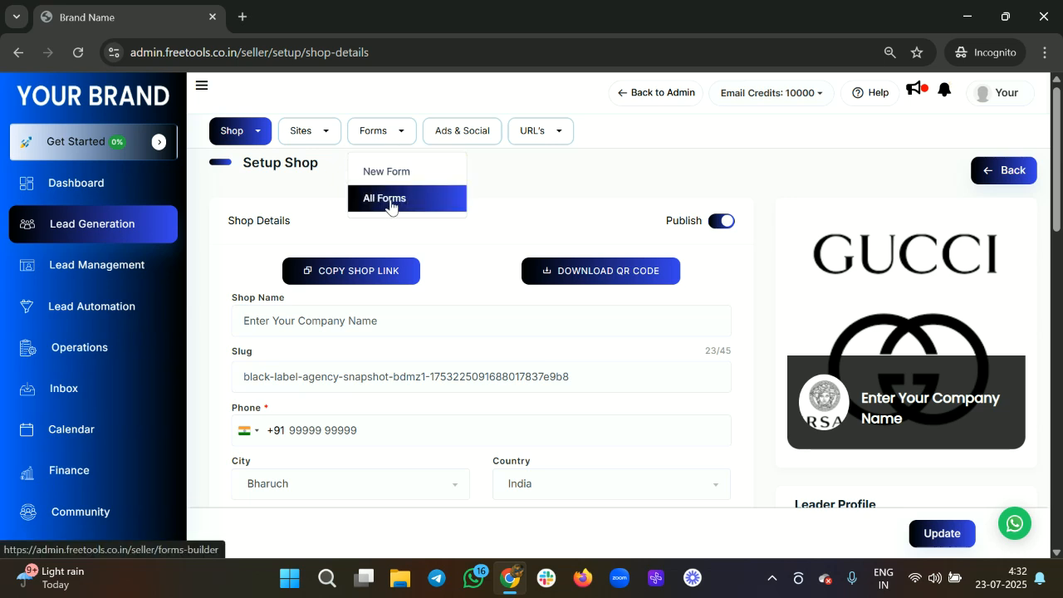
key(XF86AudioRaiseVolume)
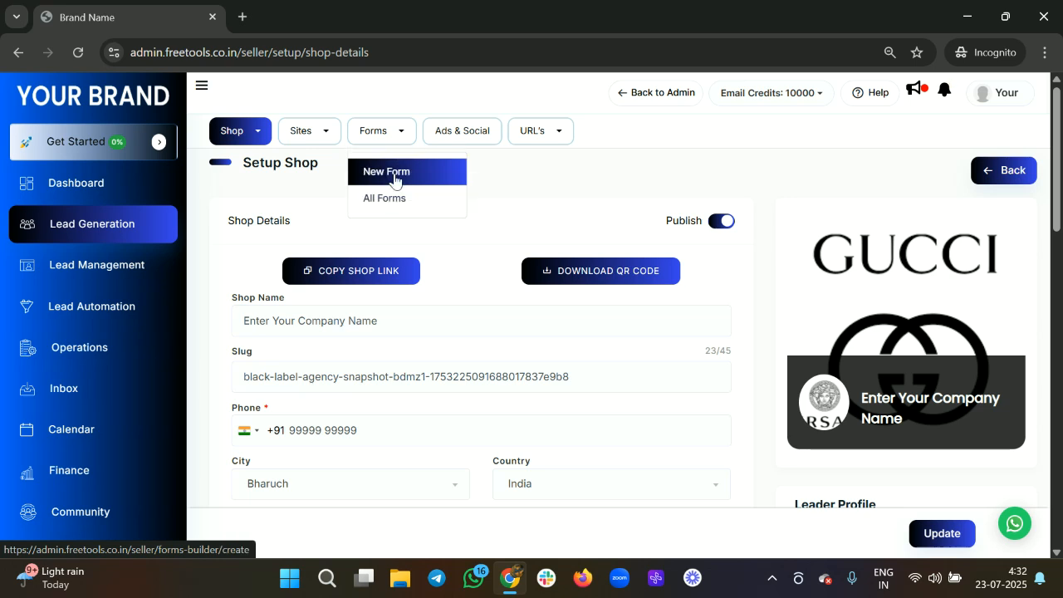
click(393, 180)
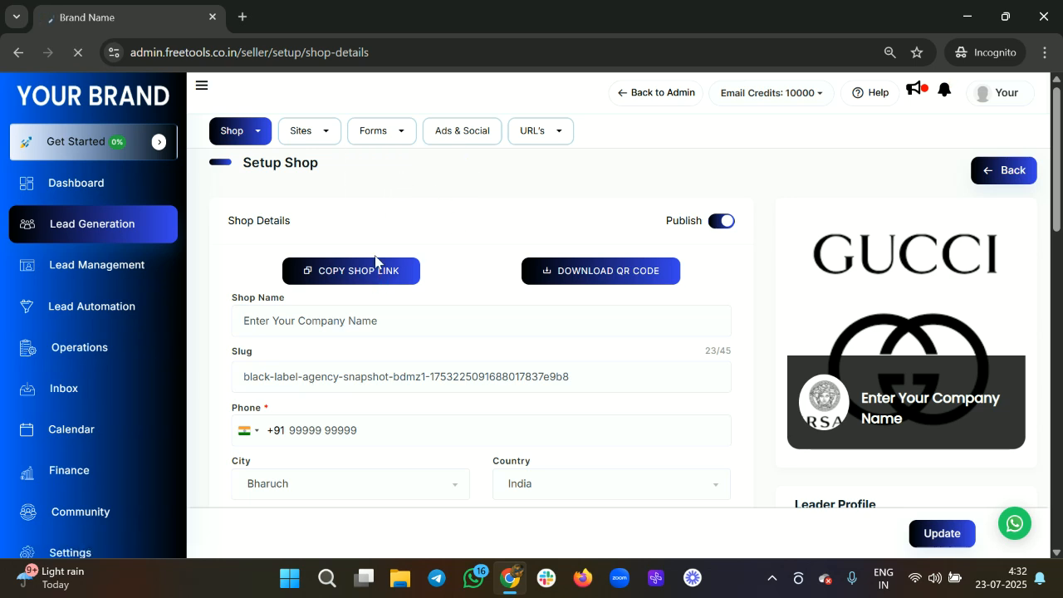
Step: Start a new form and name it Form 1
click(393, 135)
click(387, 172)
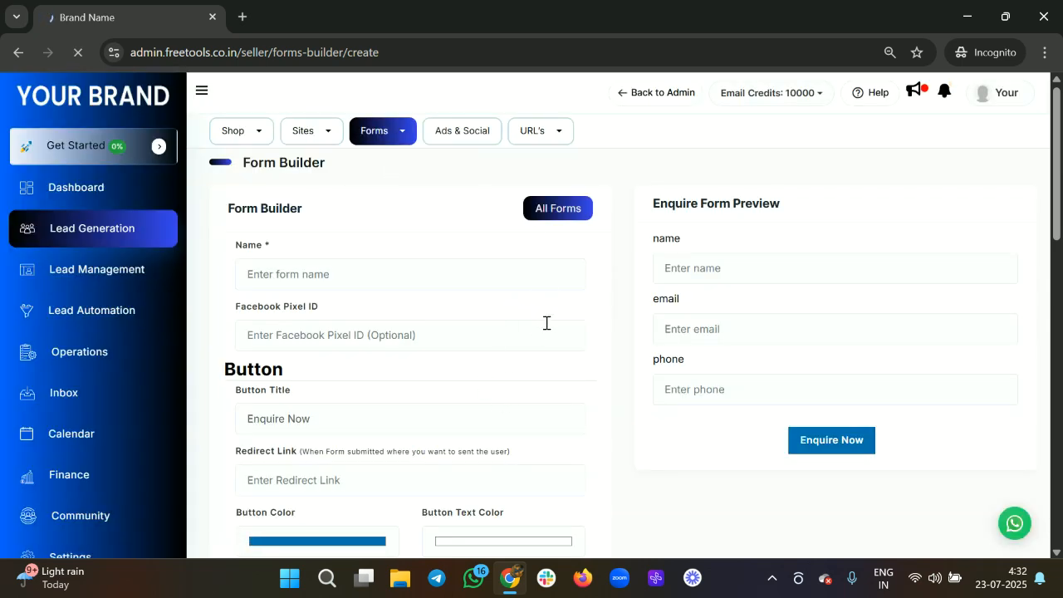
scroll(384, 274, down, 2)
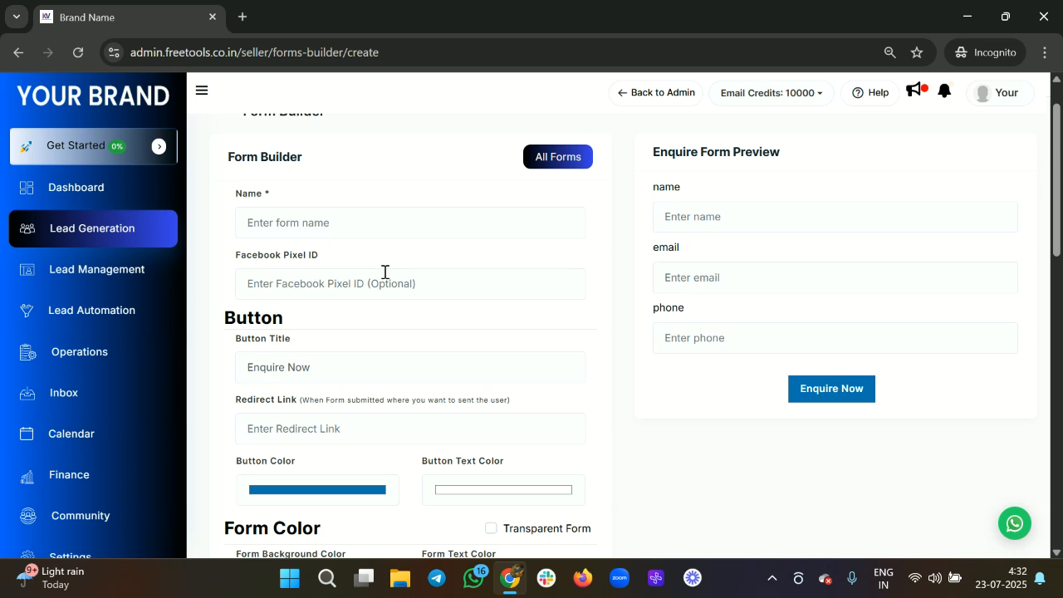
scroll(384, 276, up, 2)
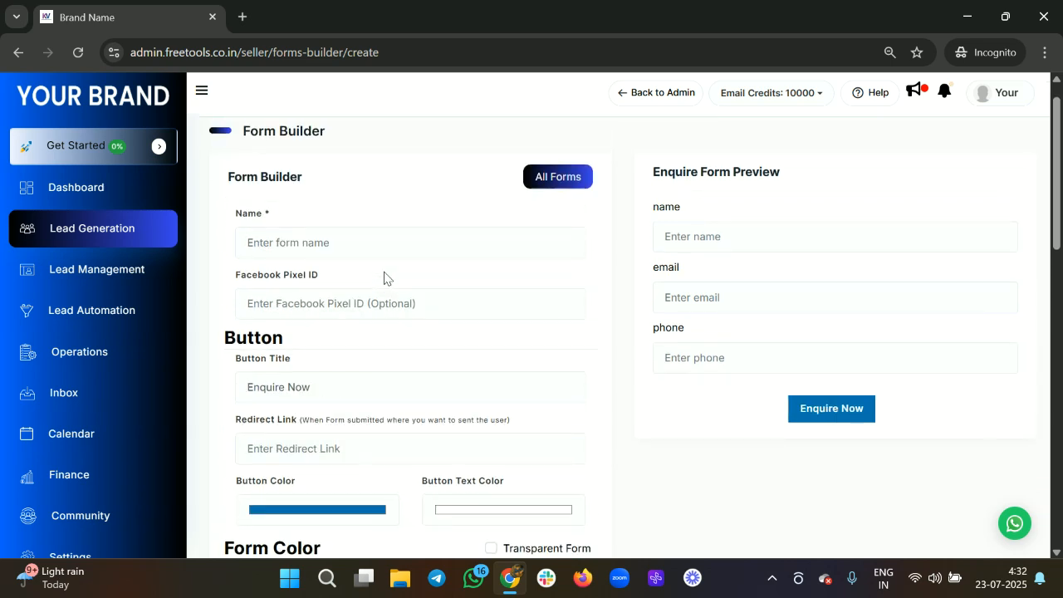
drag(658, 170, 855, 305)
scroll(515, 325, down, 1)
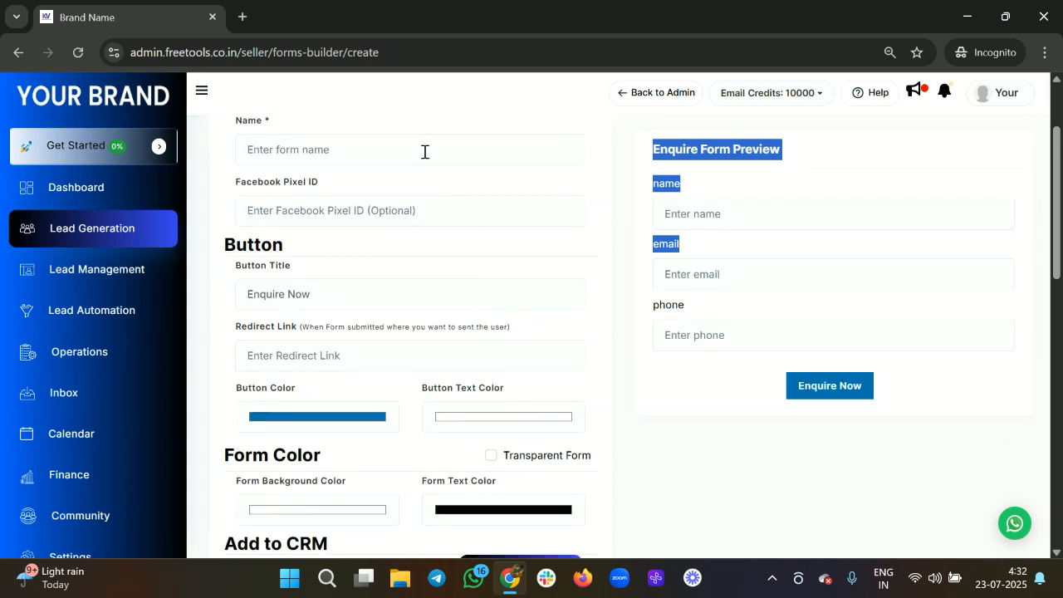
scroll(424, 152, down, 2)
scroll(424, 152, up, 3)
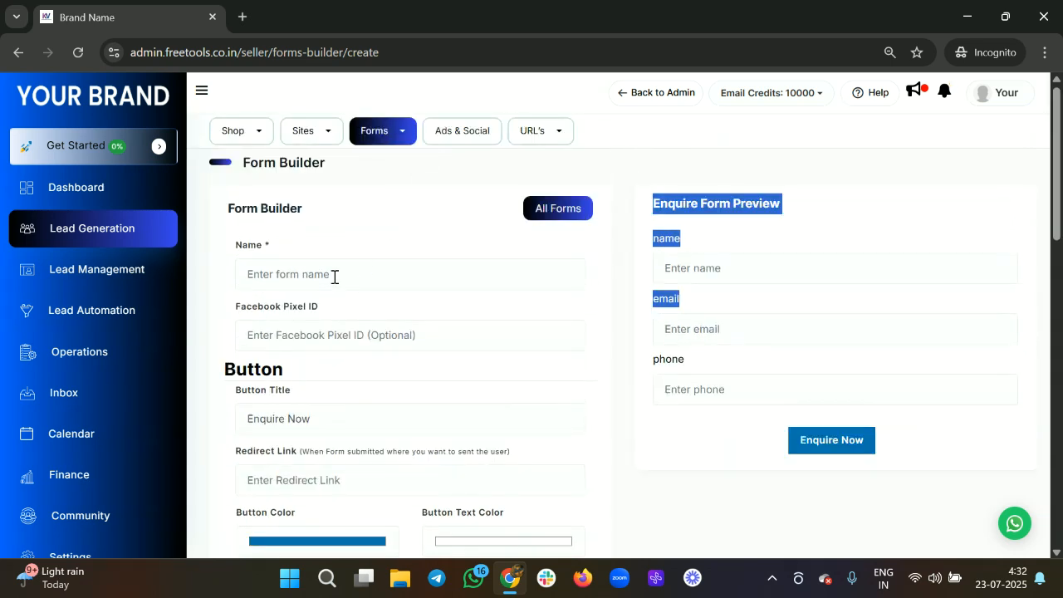
click(335, 276)
text(Form )
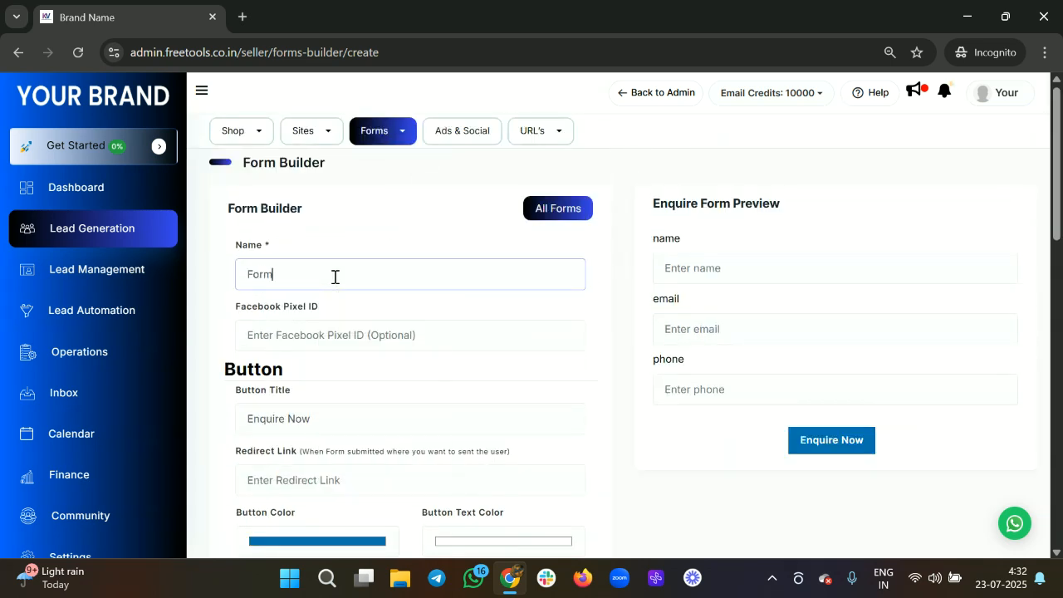
text(1)
Step: Change the button title from Enquire Now to Submit
scroll(330, 342, down, 1)
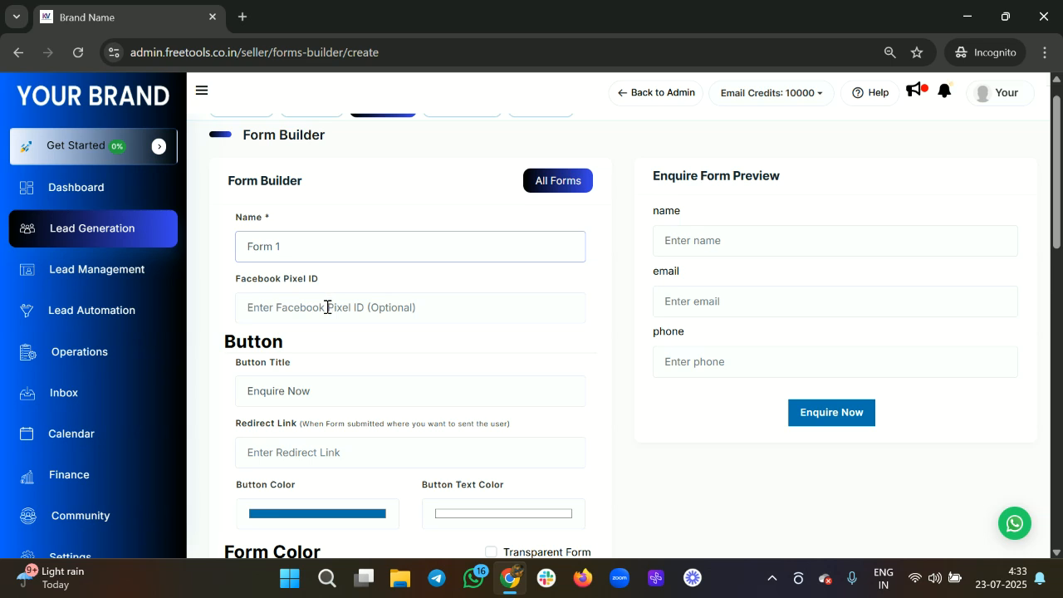
scroll(386, 321, down, 2)
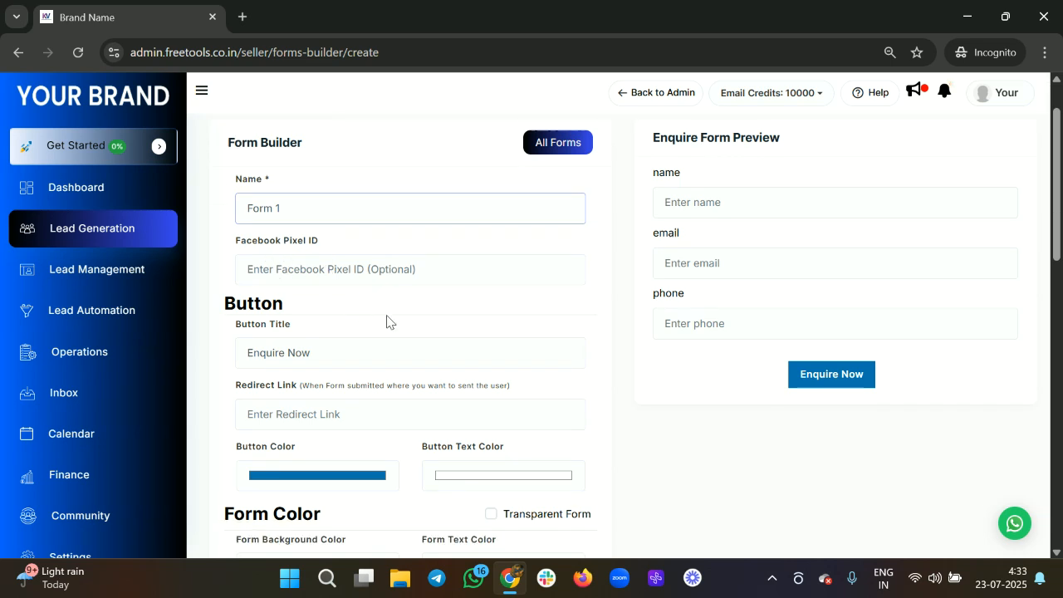
click(330, 335)
key(BackSpace)
key(BackSpace)
key(BackSpace)
key(BackSpace)
key(BackSpace)
key(BackSpace)
key(BackSpace)
key(BackSpace)
key(BackSpace)
key(BackSpace)
key(BackSpace)
text(Submit)
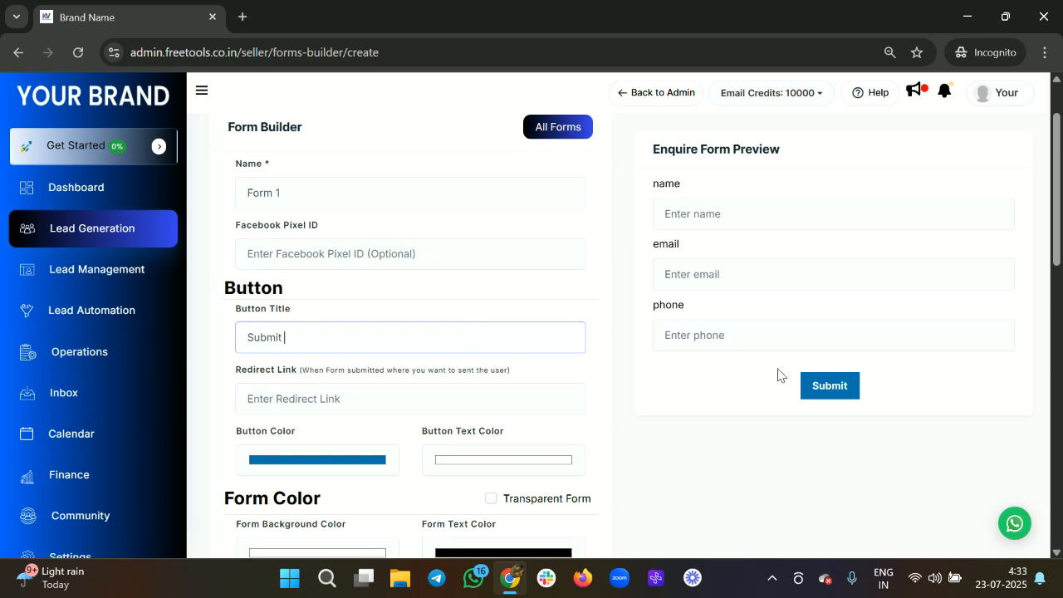
click(804, 391)
click(304, 335)
scroll(304, 336, down, 1)
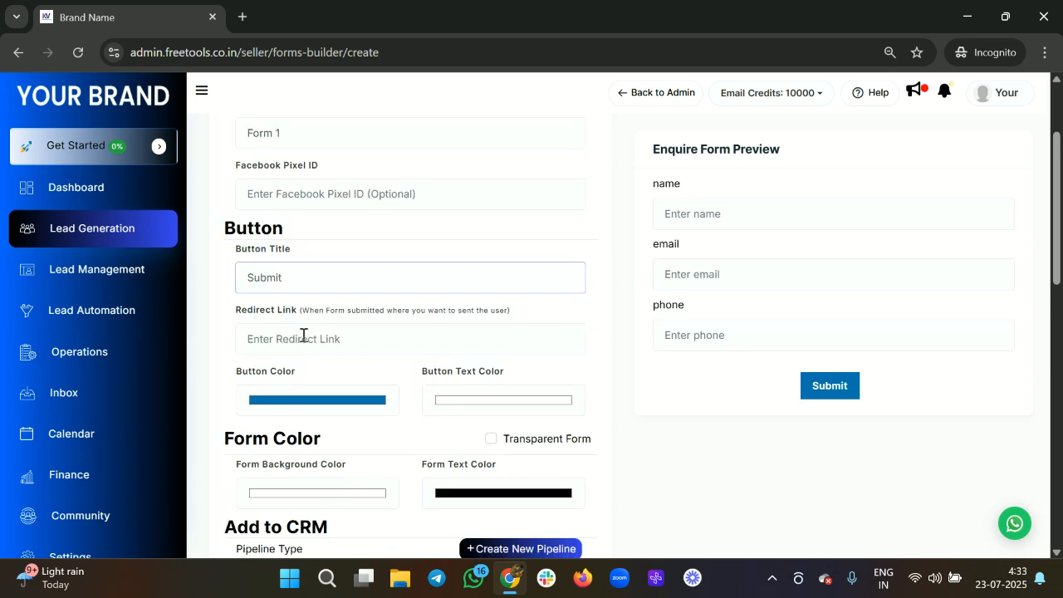
Step: Set the redirect link to myofficialwebiste.com
click(354, 343)
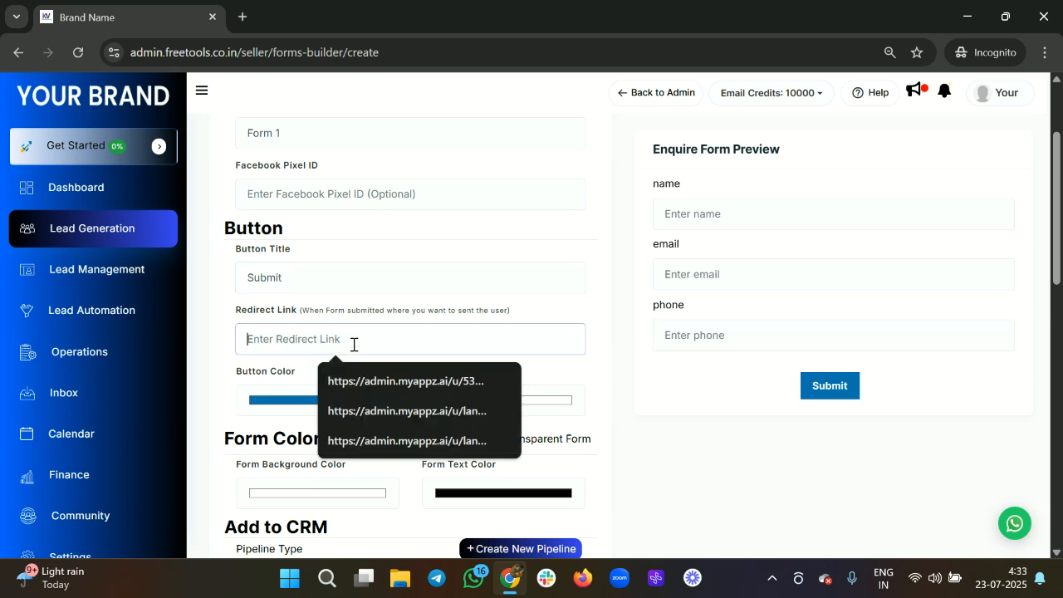
text(my)
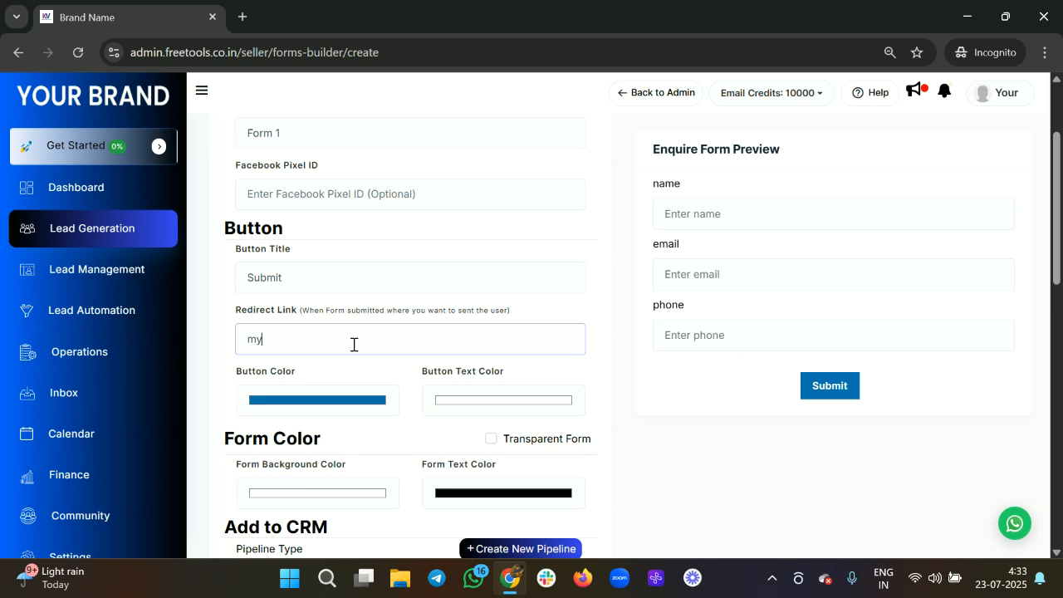
text(officialwebiste.com)
scroll(354, 344, down, 1)
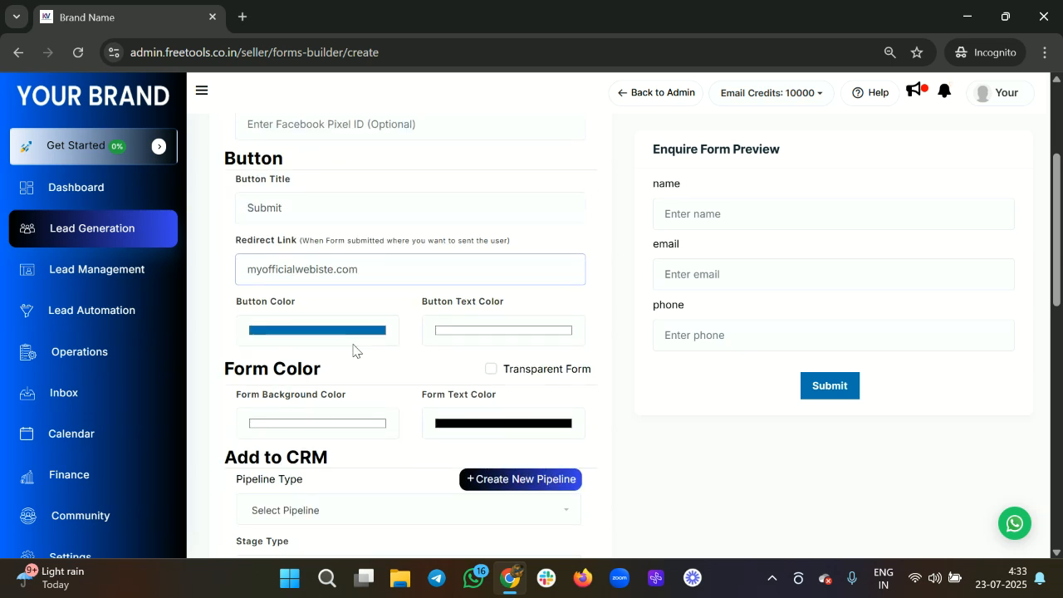
Step: Give the Submit button a pale teal colour with black button text
click(309, 339)
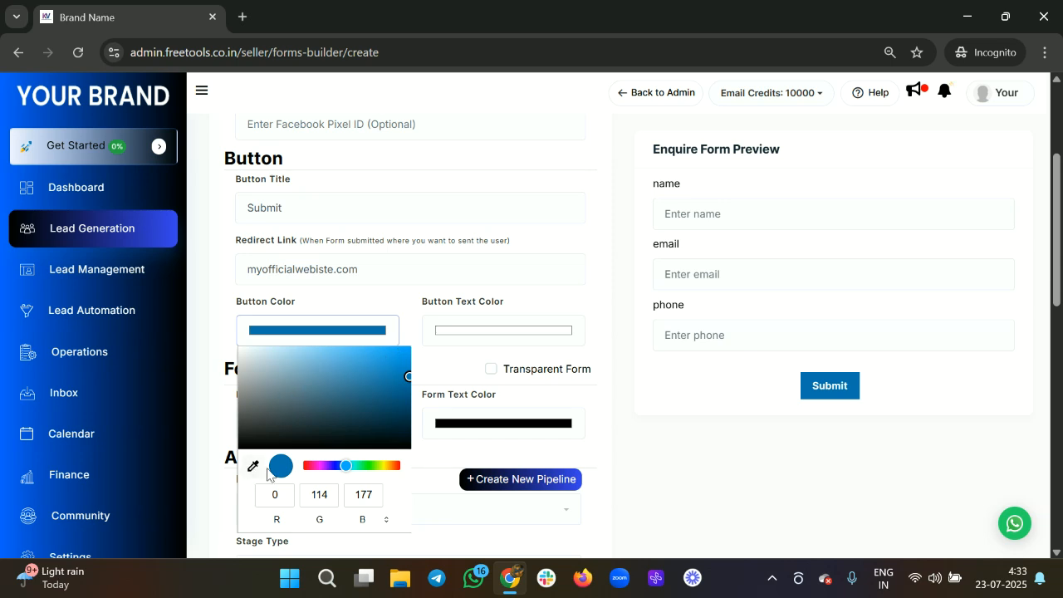
click(323, 467)
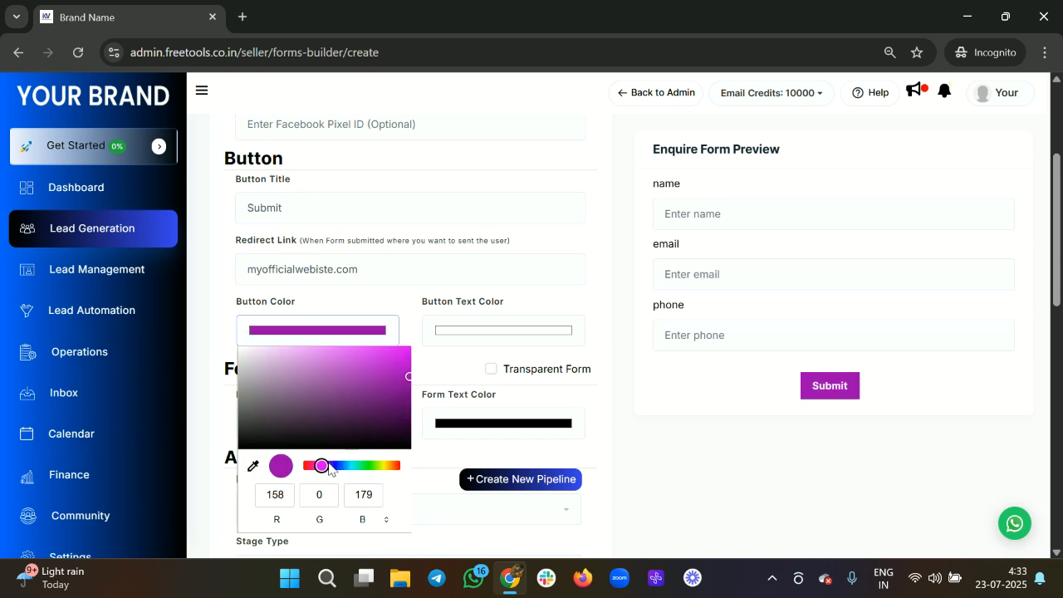
drag(329, 469, 355, 476)
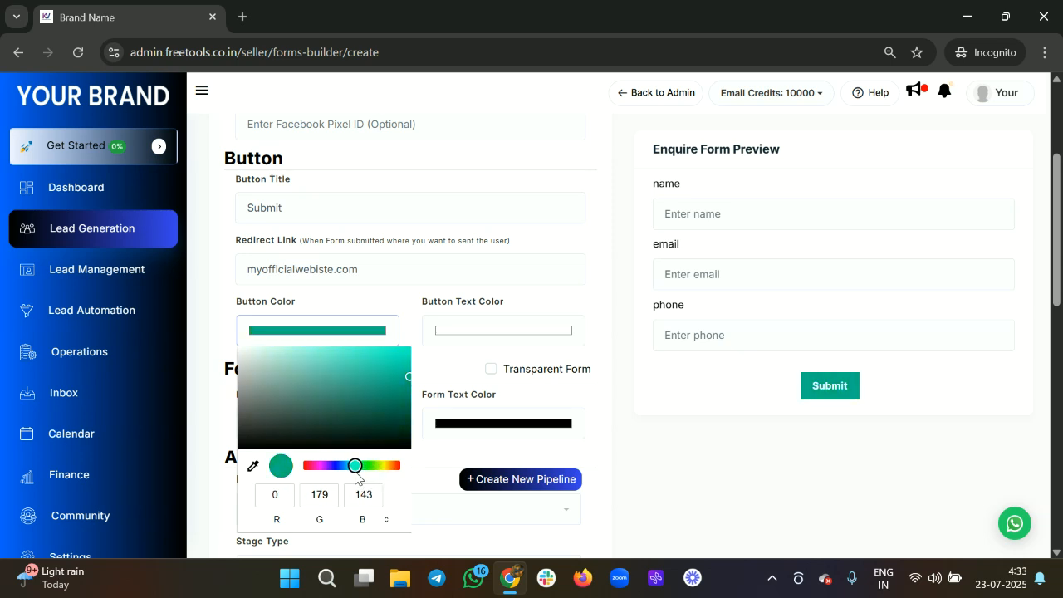
drag(365, 373, 350, 365)
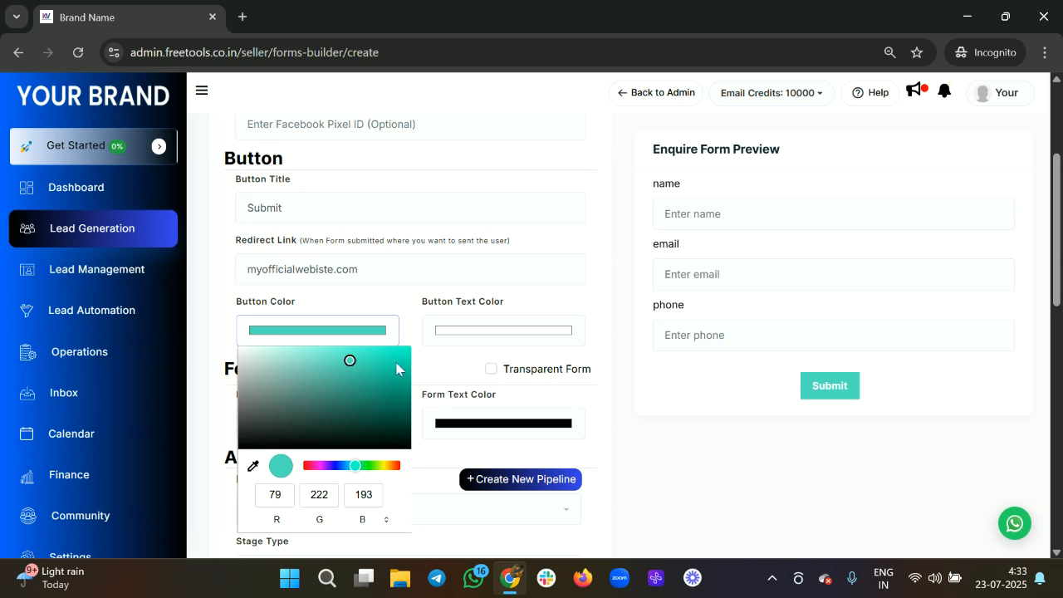
click(467, 334)
mouse_move(429, 355)
mouse_down()
mouse_move(442, 436)
mouse_move(496, 446)
mouse_up()
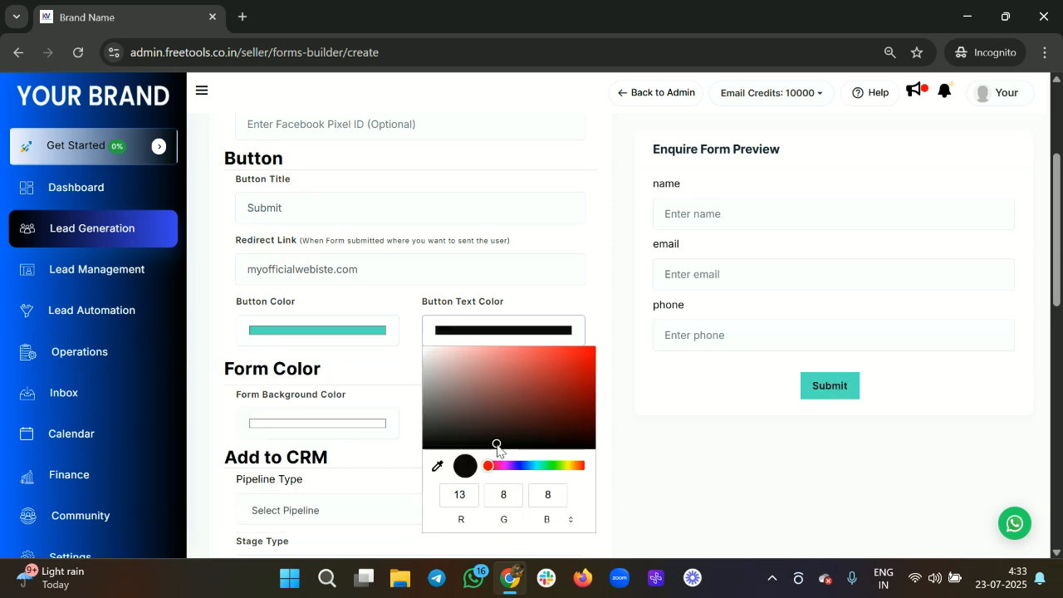
click(654, 447)
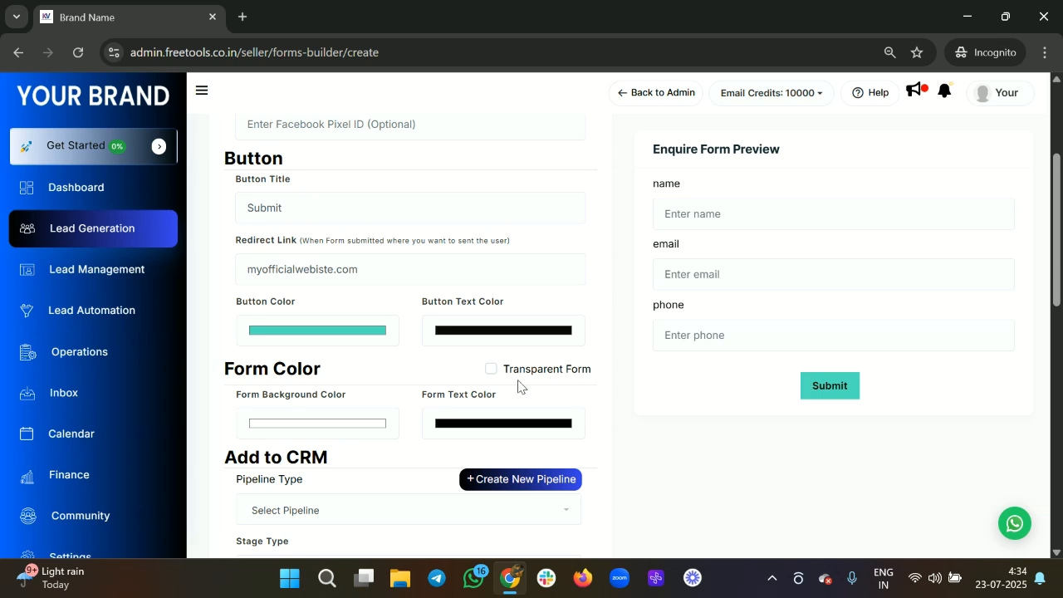
Step: Set the form background colour to slate blue
scroll(432, 399, down, 1)
click(313, 359)
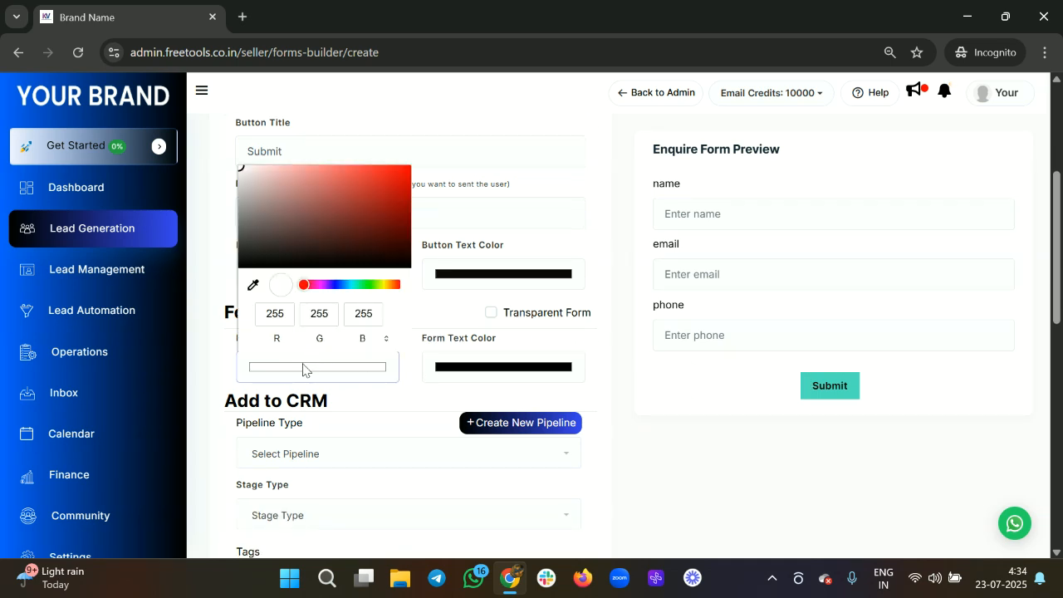
mouse_move(287, 233)
mouse_down()
mouse_move(356, 214)
mouse_move(380, 182)
mouse_move(299, 164)
mouse_move(255, 170)
mouse_move(302, 184)
mouse_move(309, 213)
mouse_up()
click(317, 286)
drag(318, 288, 339, 292)
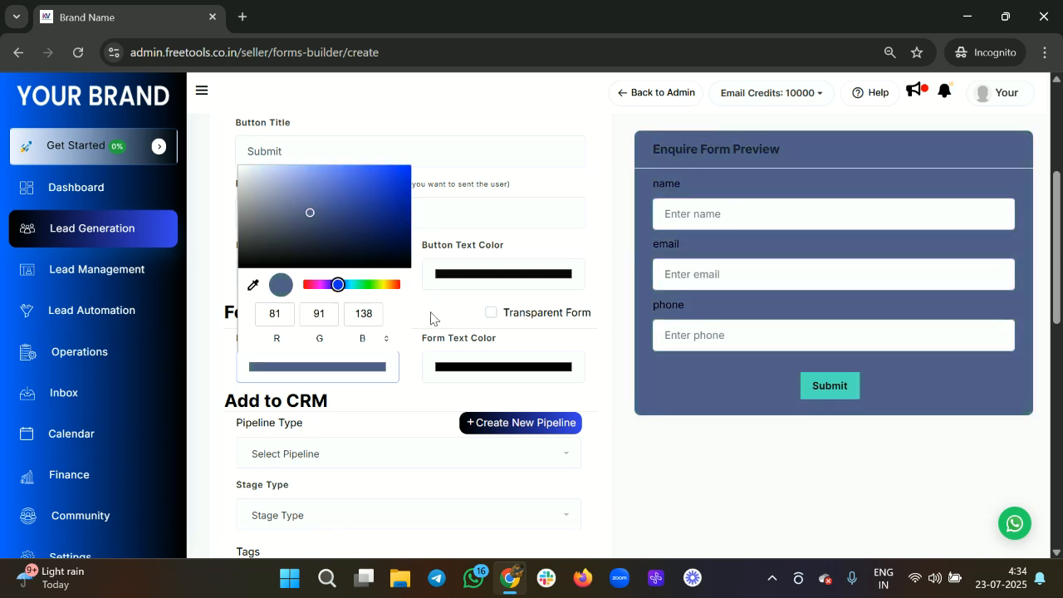
click(414, 402)
Step: Change the Submit button colour to pale blue
click(351, 274)
click(332, 409)
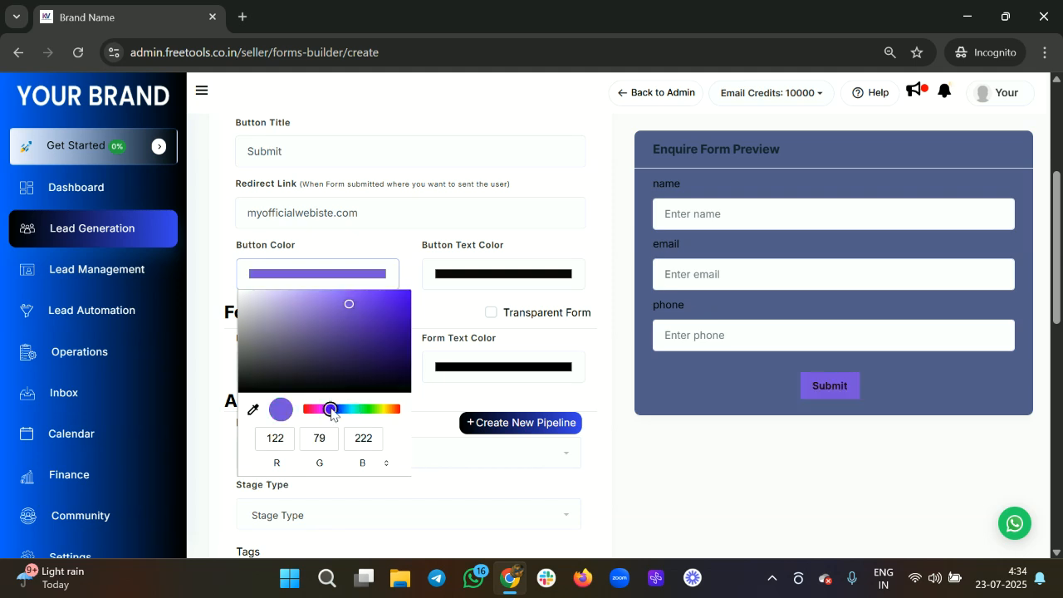
drag(330, 413, 348, 430)
drag(350, 306, 287, 312)
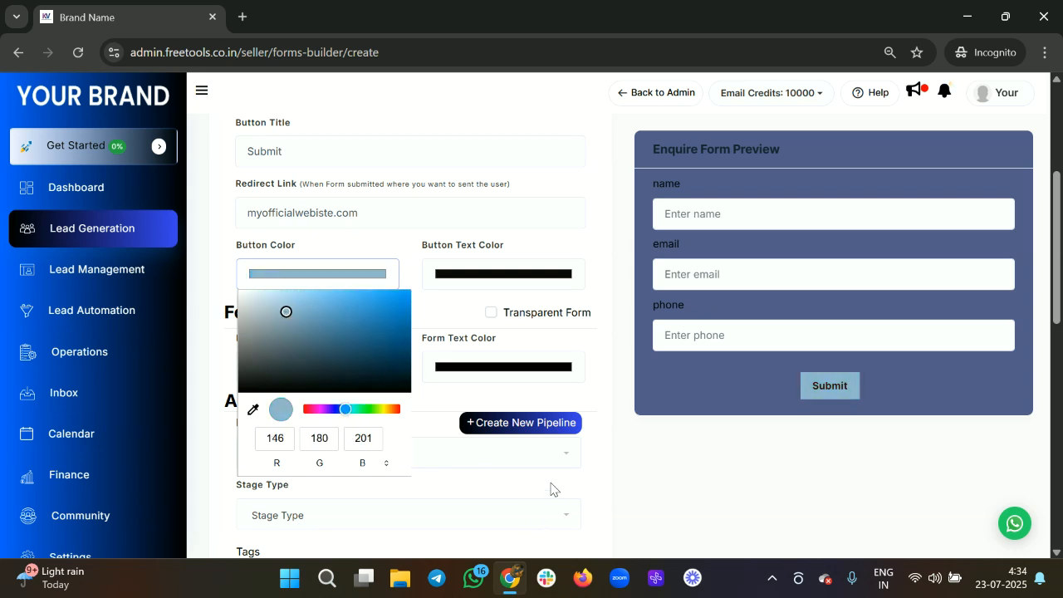
click(456, 367)
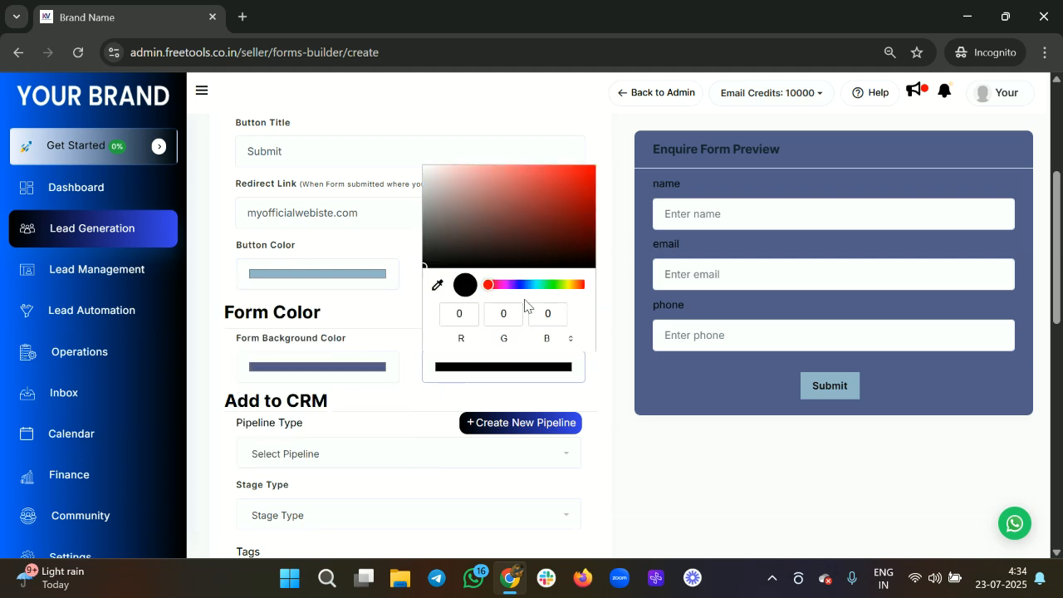
click(604, 400)
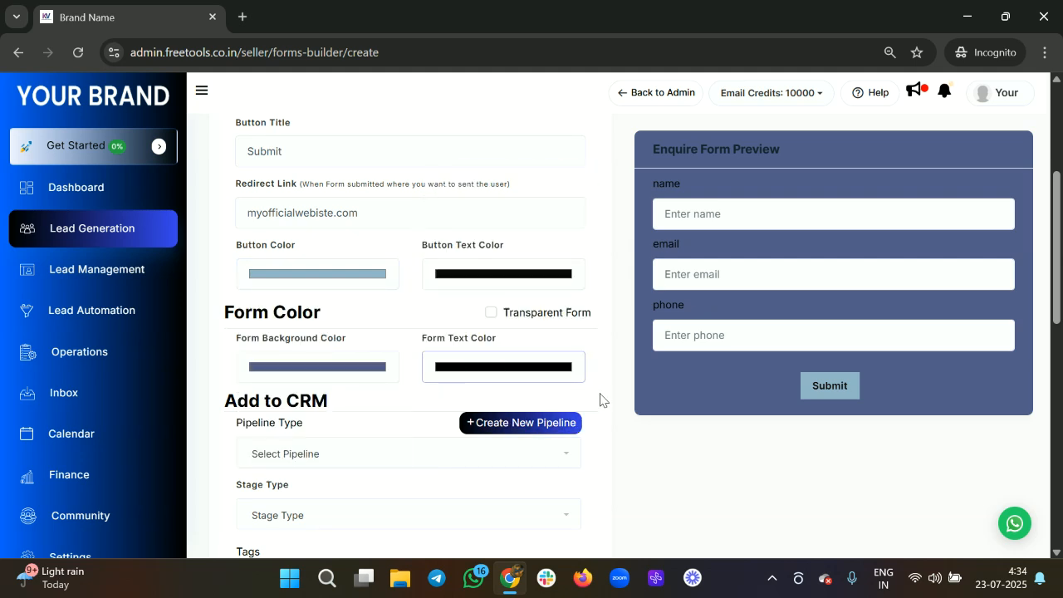
Step: Toggle Transparent Form on and back off, then adjust the form text colour
click(490, 313)
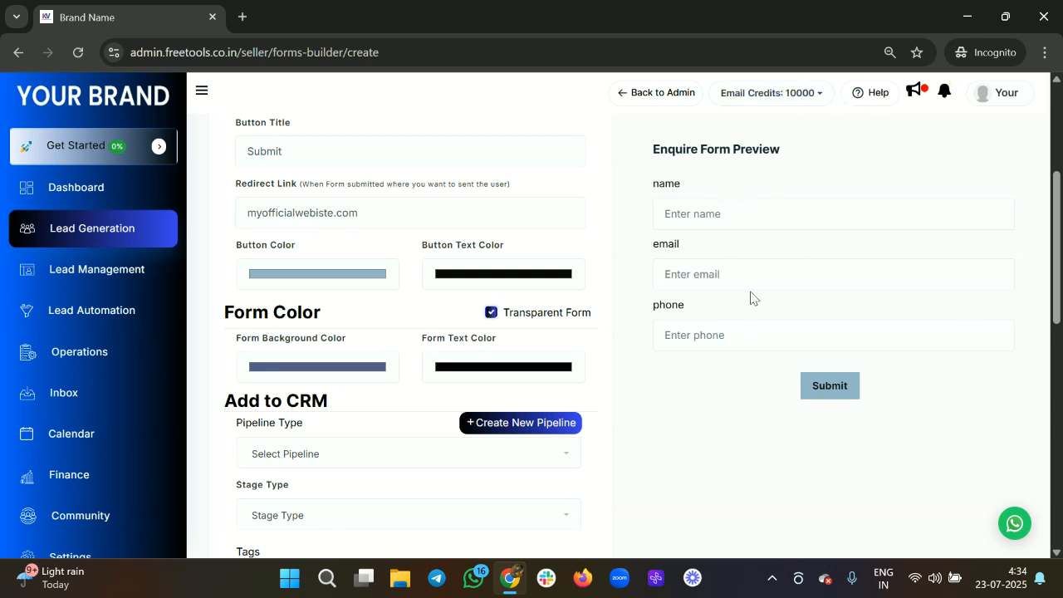
click(491, 313)
click(465, 366)
drag(487, 250, 438, 291)
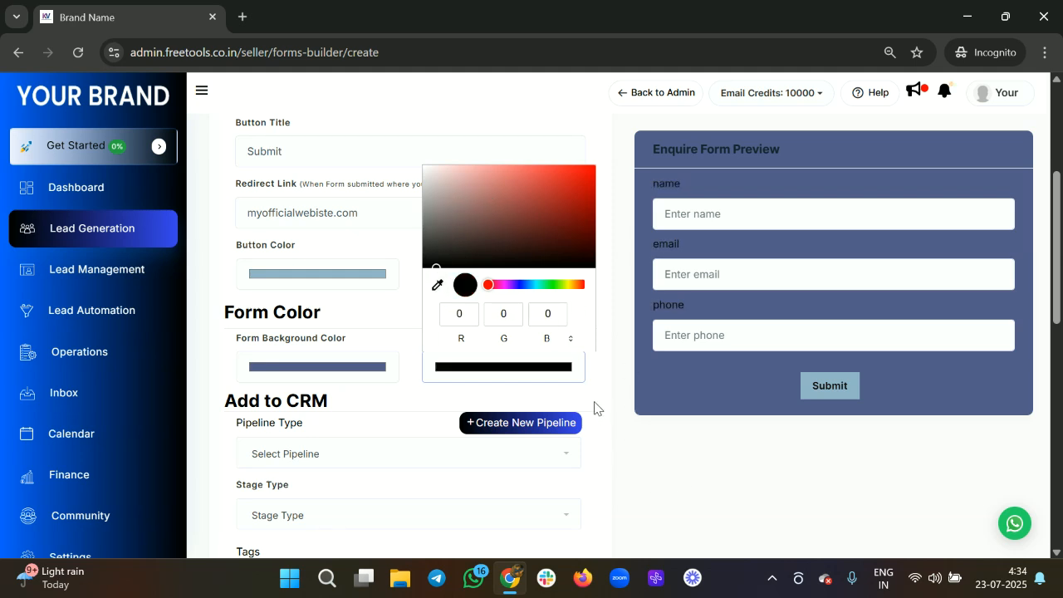
Step: Add submissions to the VSL Funnel pipeline at the Lead stage
click(404, 421)
scroll(405, 420, down, 1)
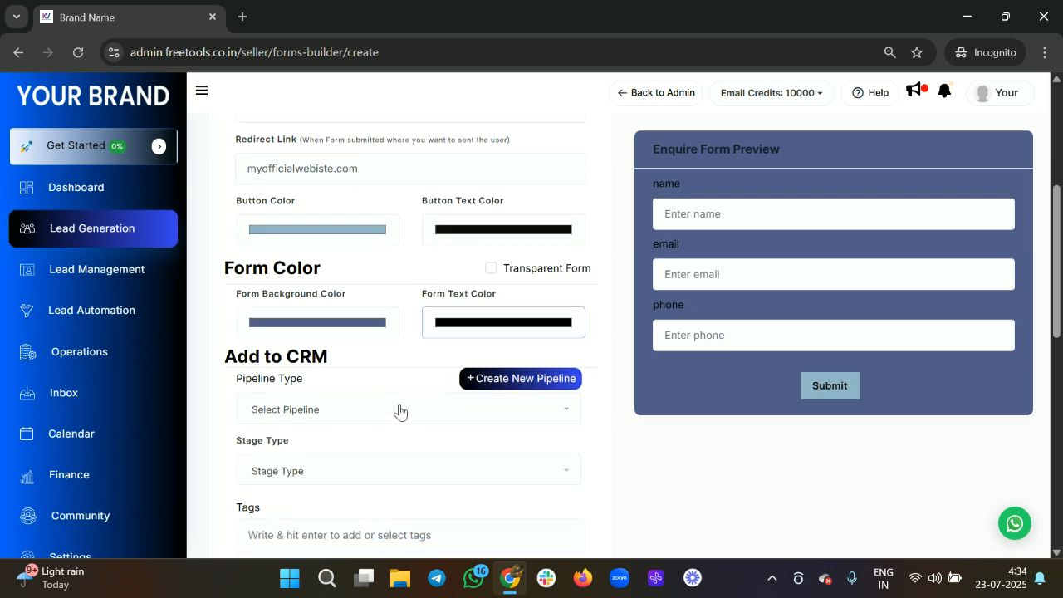
scroll(413, 396, down, 2)
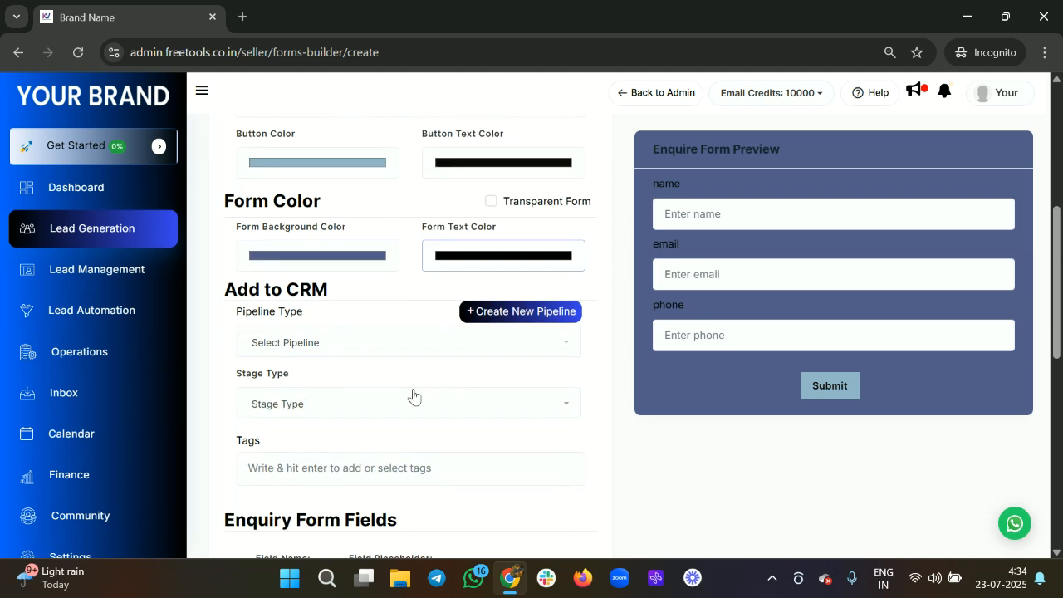
click(373, 339)
scroll(314, 440, down, 1)
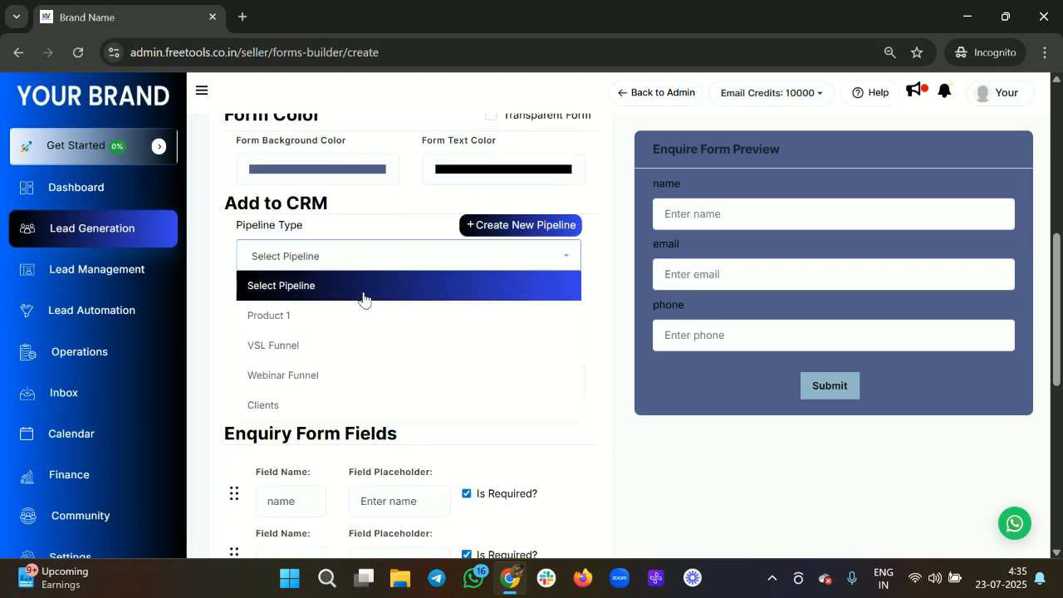
click(405, 351)
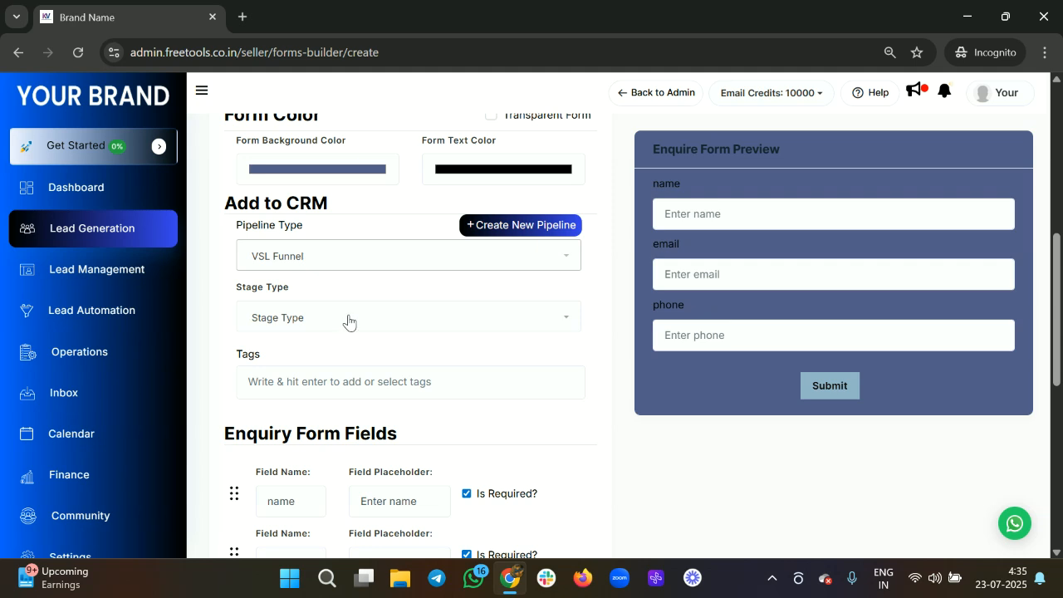
click(348, 320)
click(318, 377)
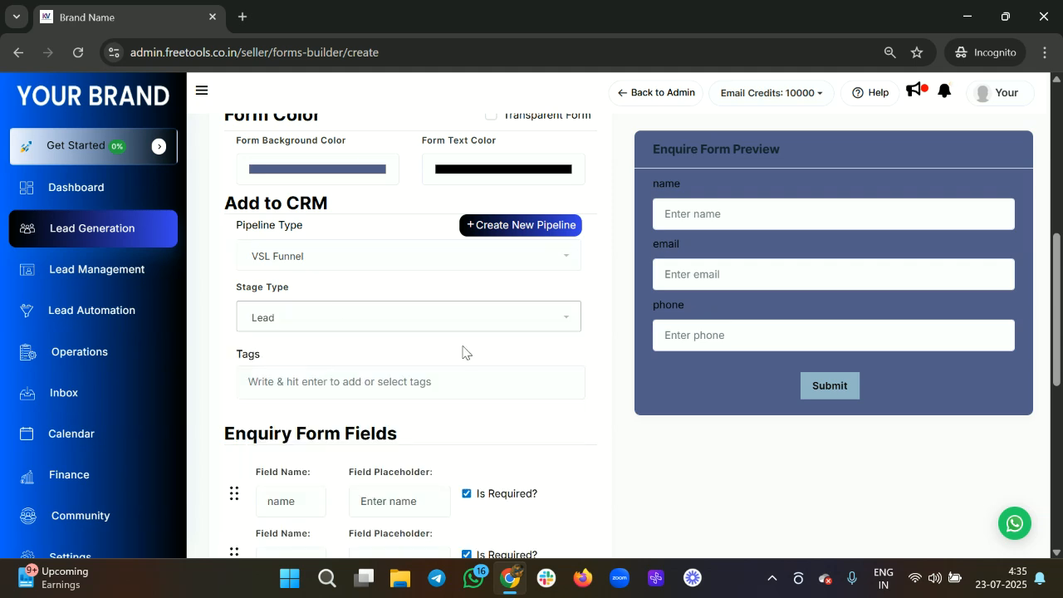
Step: Tag incoming leads with Webiste Lead
scroll(467, 353, down, 1)
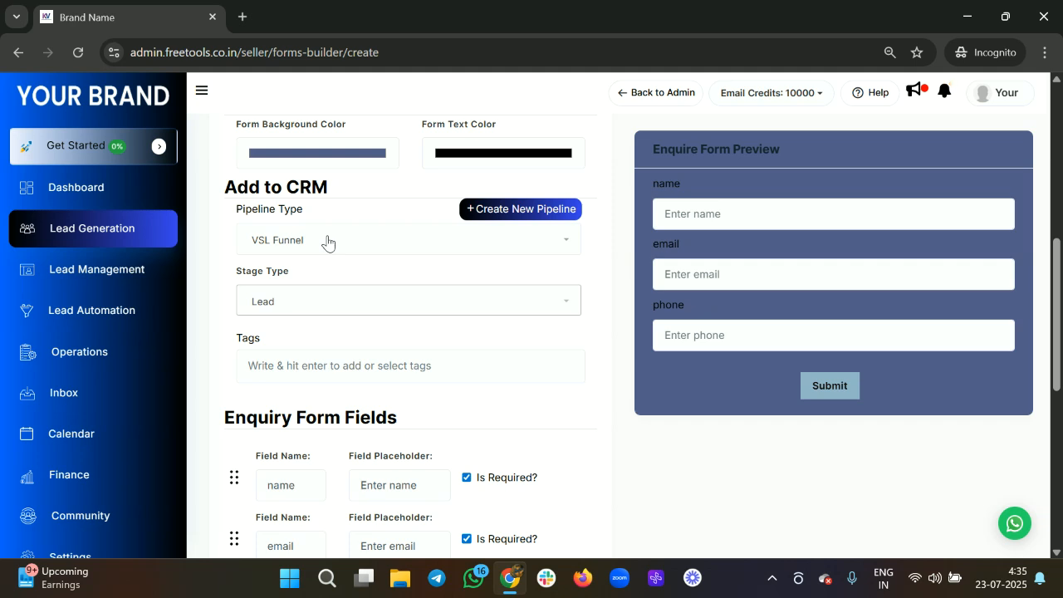
scroll(360, 306, down, 2)
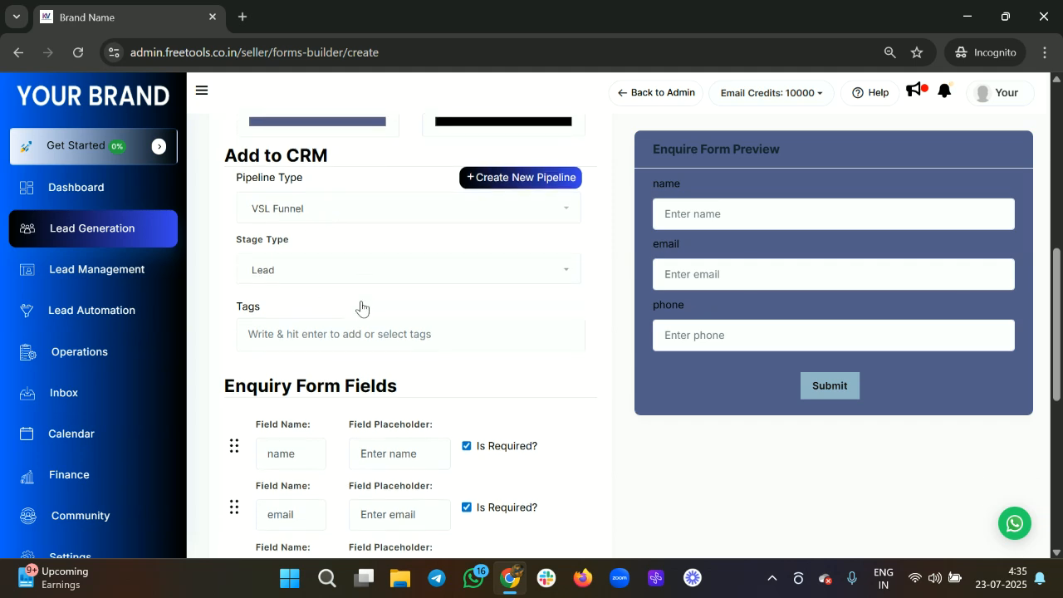
click(298, 334)
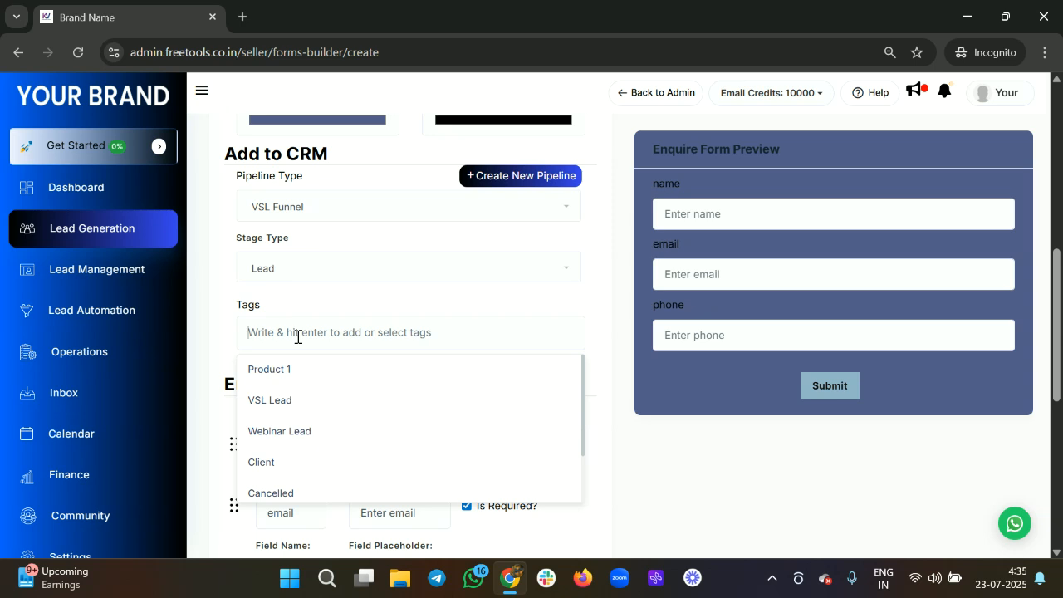
text(Webiste)
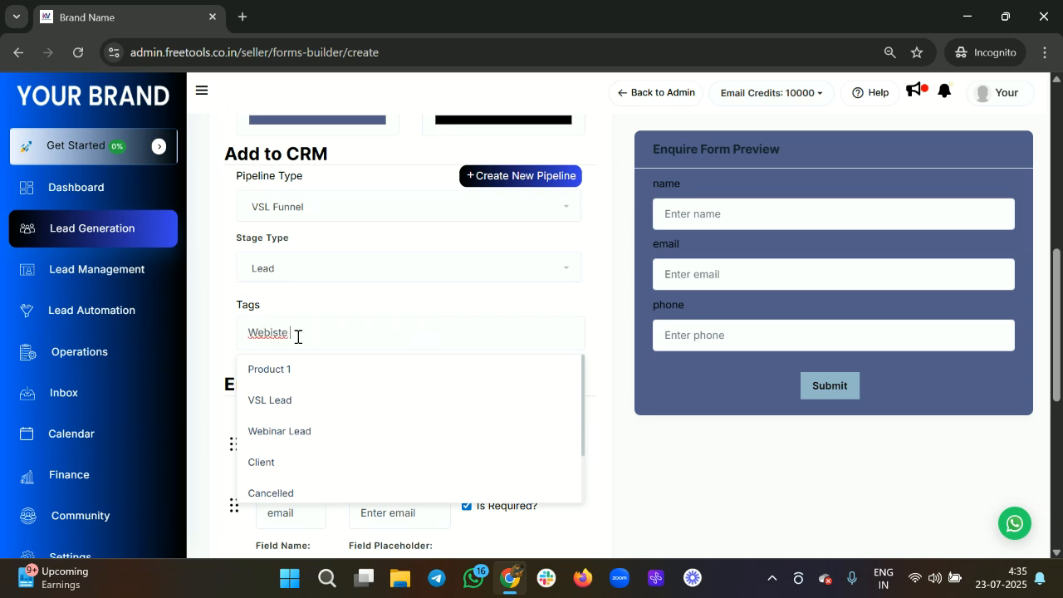
text( lead)
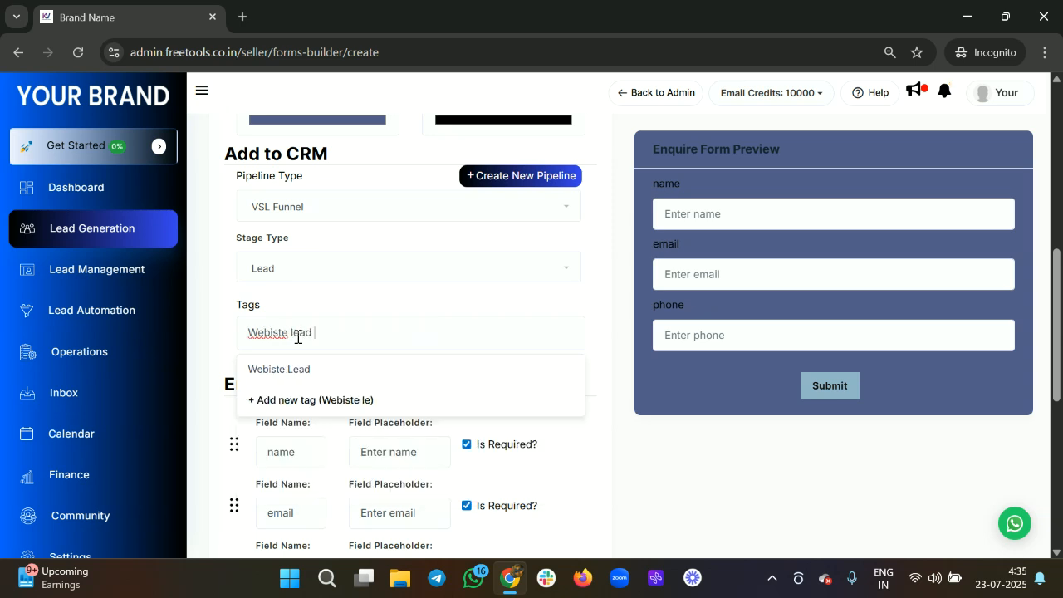
click(288, 379)
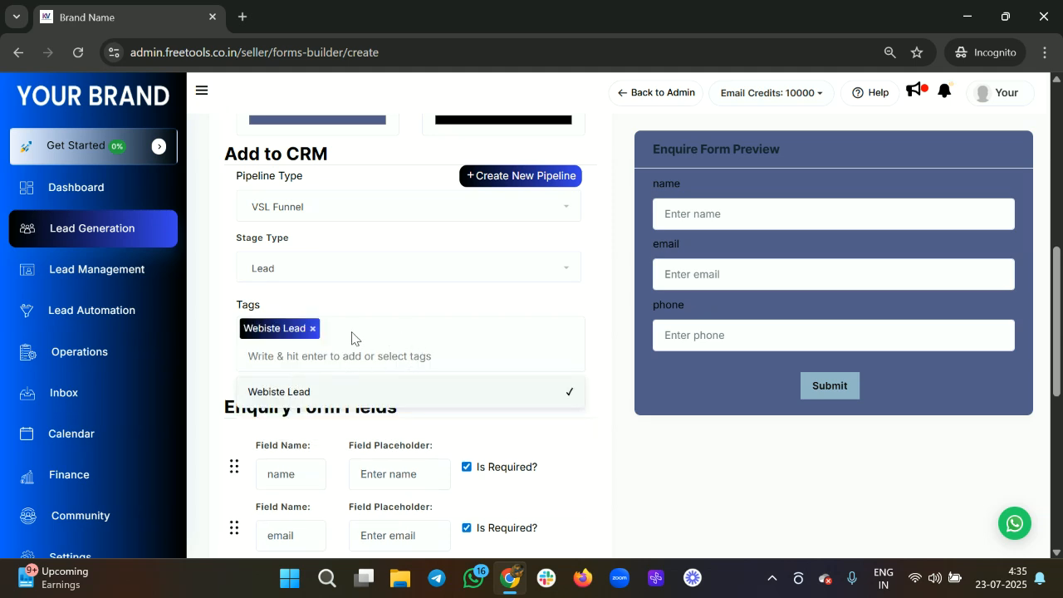
click(536, 397)
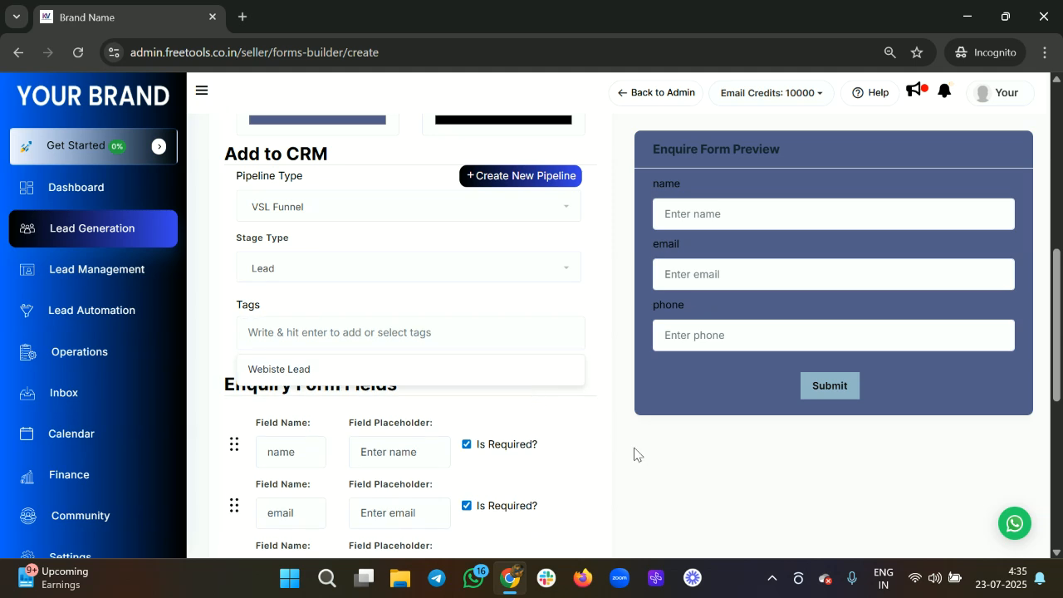
click(353, 374)
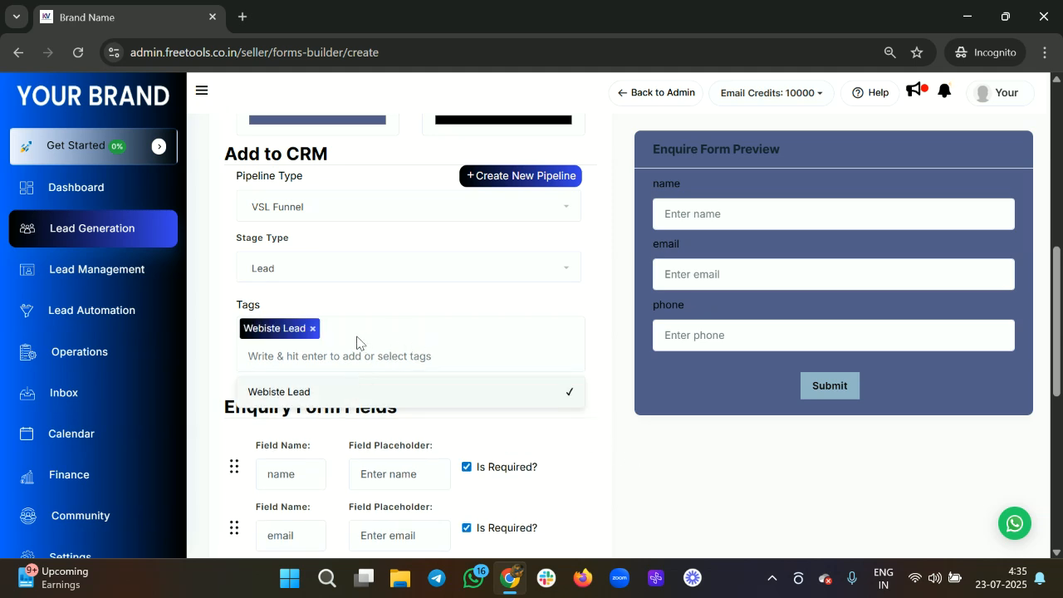
text(sbduhqu)
key(BackSpace)
key(BackSpace)
key(BackSpace)
key(BackSpace)
key(BackSpace)
key(BackSpace)
key(BackSpace)
click(620, 444)
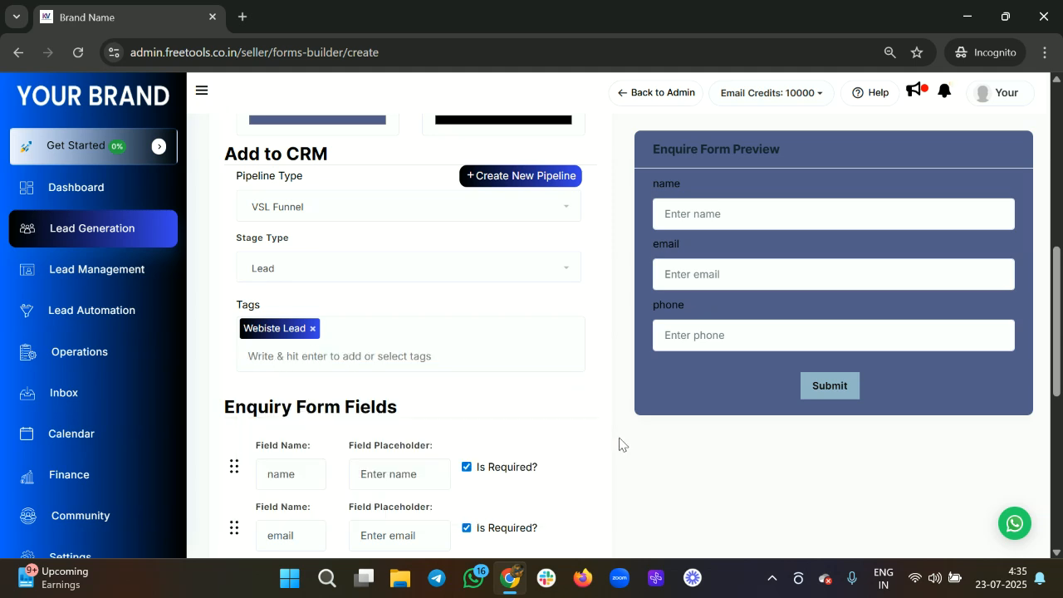
scroll(399, 432, down, 1)
Step: Rename the first field's label to Name
scroll(347, 374, down, 3)
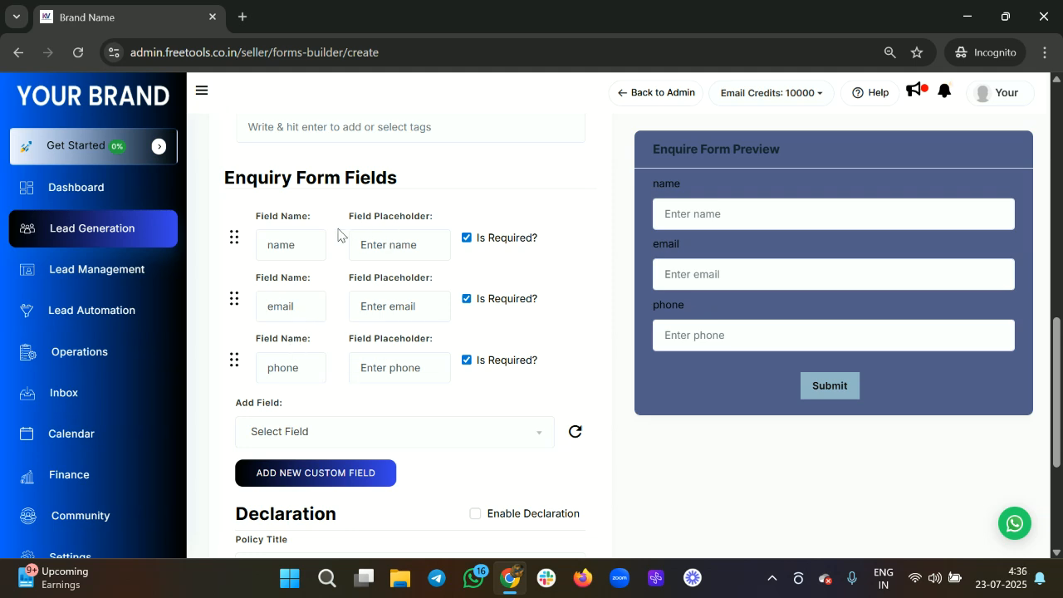
click(303, 242)
key(BackSpace)
key(BackSpace)
key(BackSpace)
key(BackSpace)
text(NA)
key(BackSpace)
text(ame)
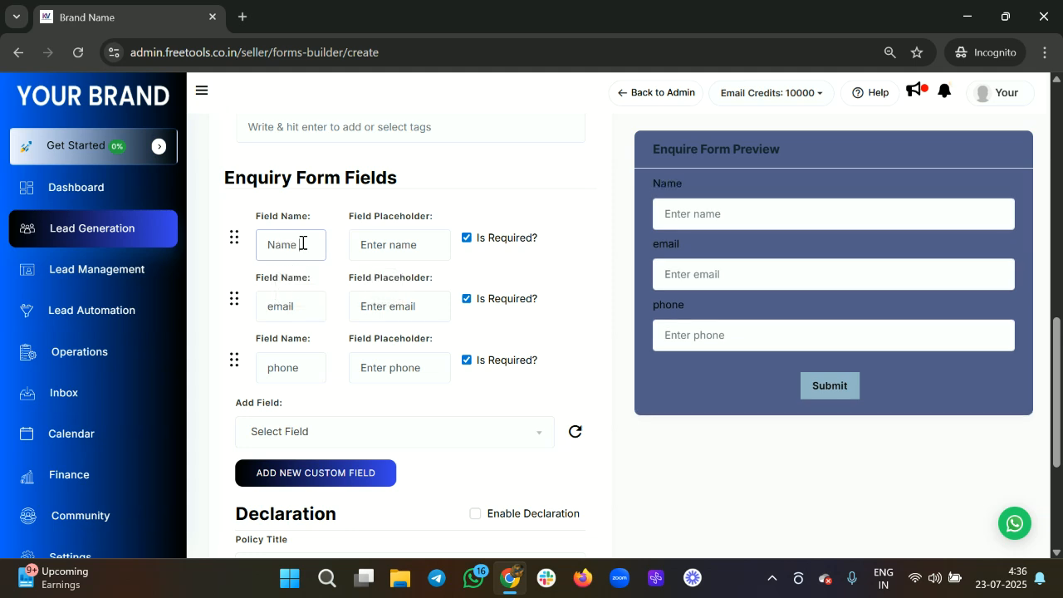
Step: Set the Name field's placeholder to 'Enter name'
click(420, 250)
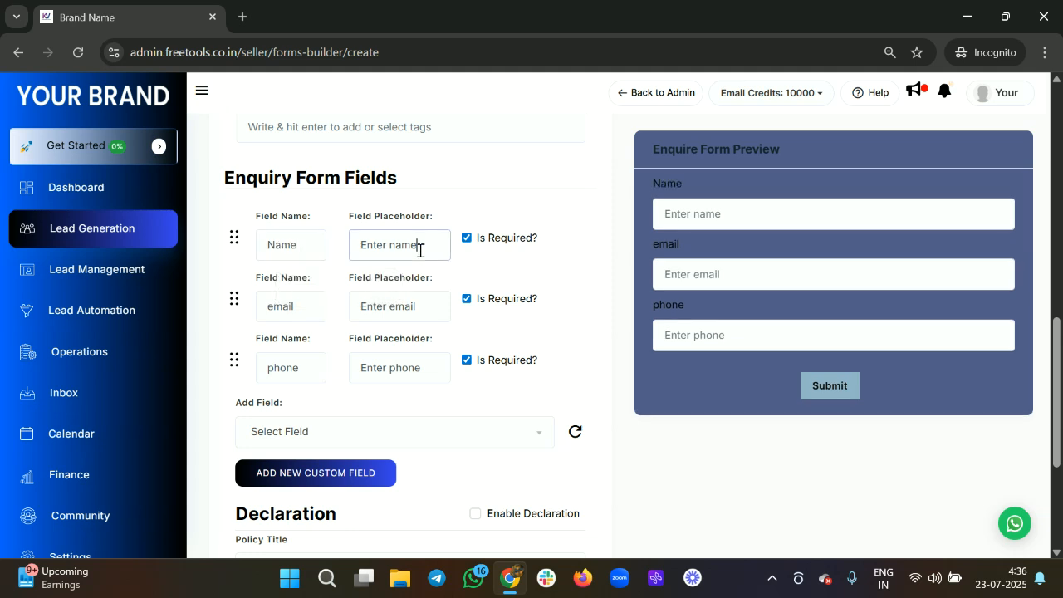
key(BackSpace)
key(BackSpace)
key(BackSpace)
key(BackSpace)
key(BackSpace)
key(BackSpace)
key(BackSpace)
key(BackSpace)
key(BackSpace)
key(BackSpace)
text(enter)
key(BackSpace)
key(BackSpace)
key(BackSpace)
key(BackSpace)
key(BackSpace)
text(enter)
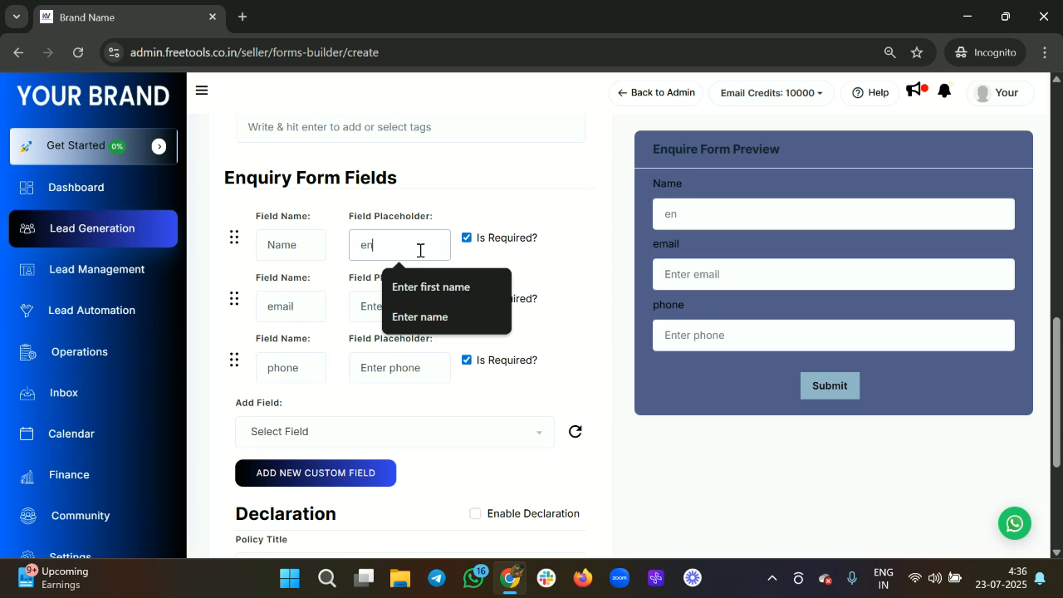
key(BackSpace)
key(BackSpace)
key(BackSpace)
key(BackSpace)
key(BackSpace)
text(Enter name)
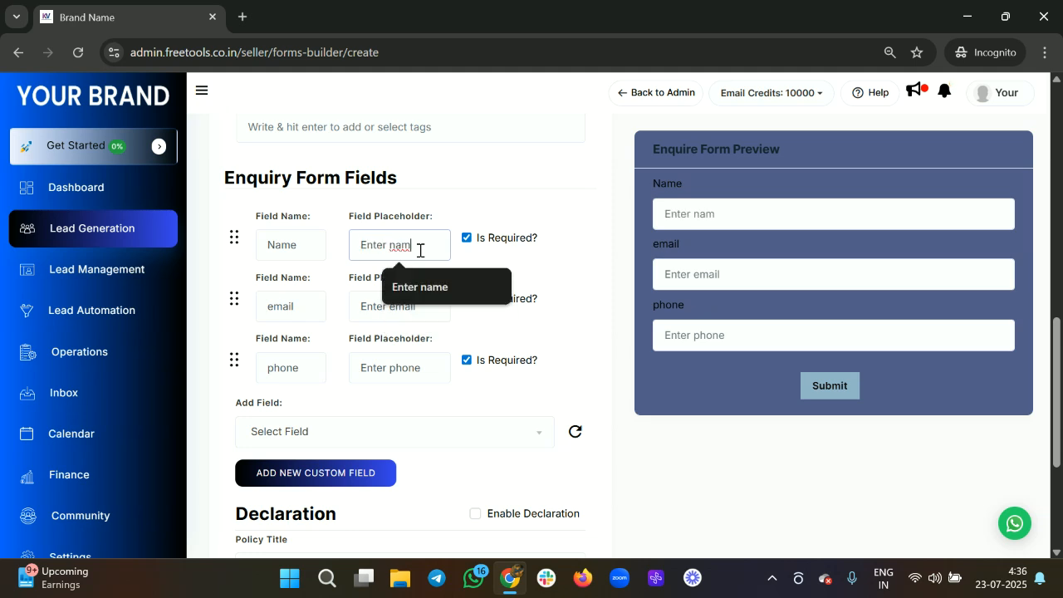
key(shift+Tab)
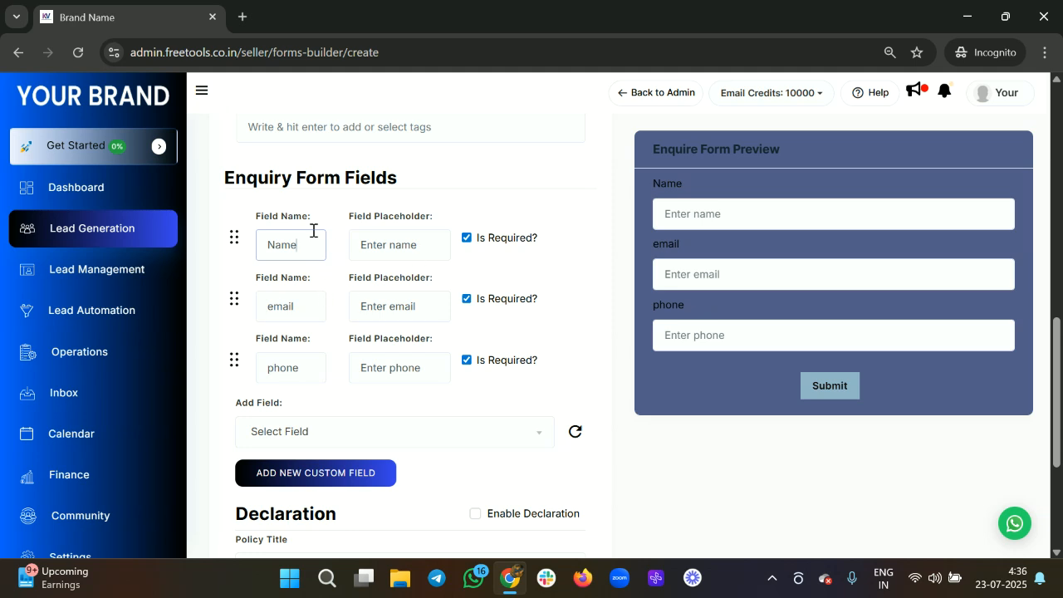
Step: Capitalise the email and phone field labels to Email and Phone
scroll(313, 230, down, 1)
click(271, 219)
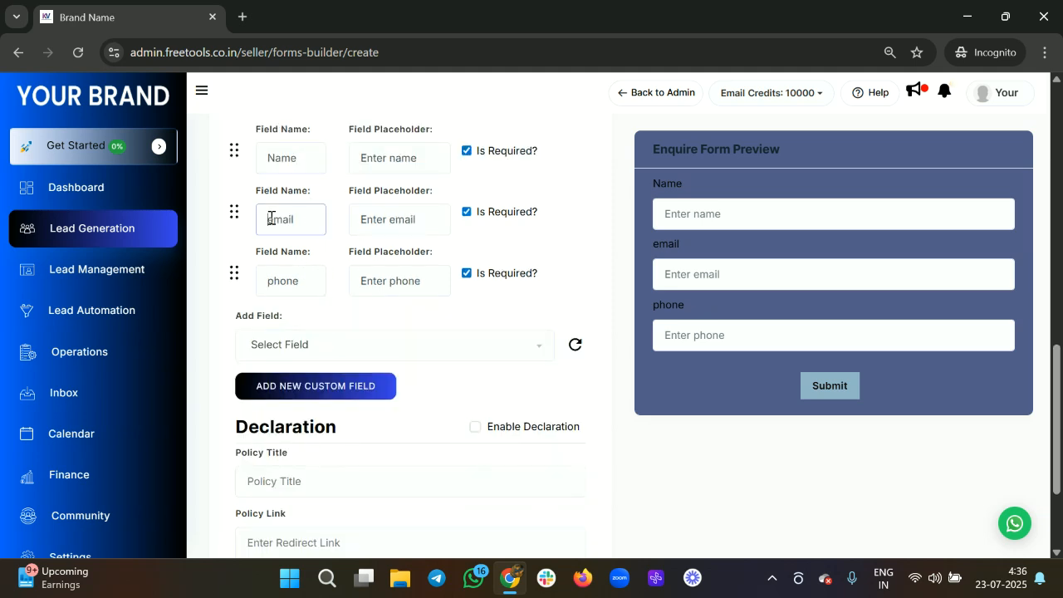
key(Delete)
text(E)
click(270, 285)
key(Delete)
text(P)
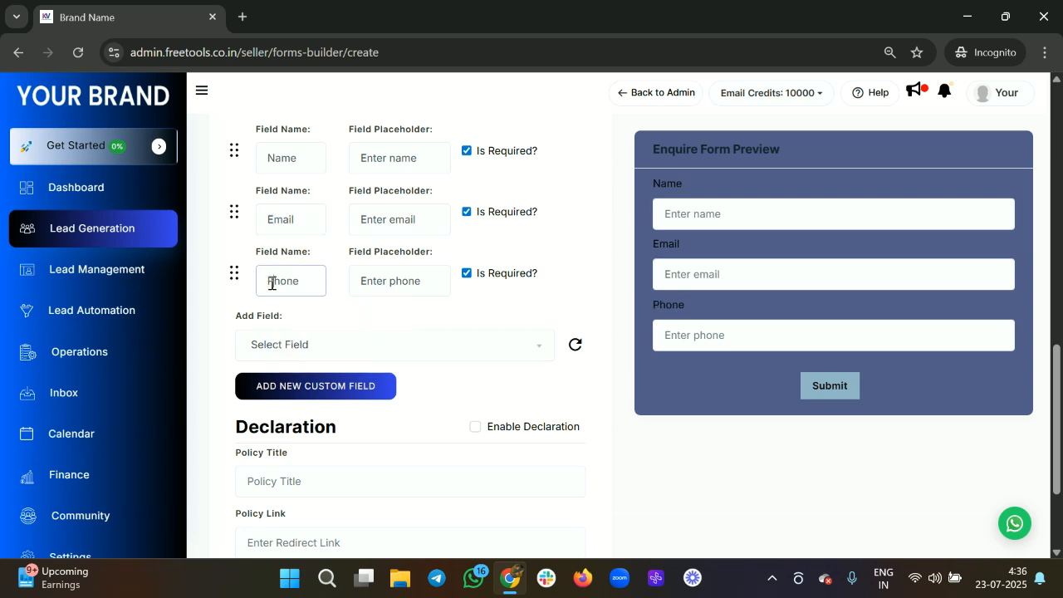
Step: Move Phone above Email and make Email optional
drag(234, 275, 226, 203)
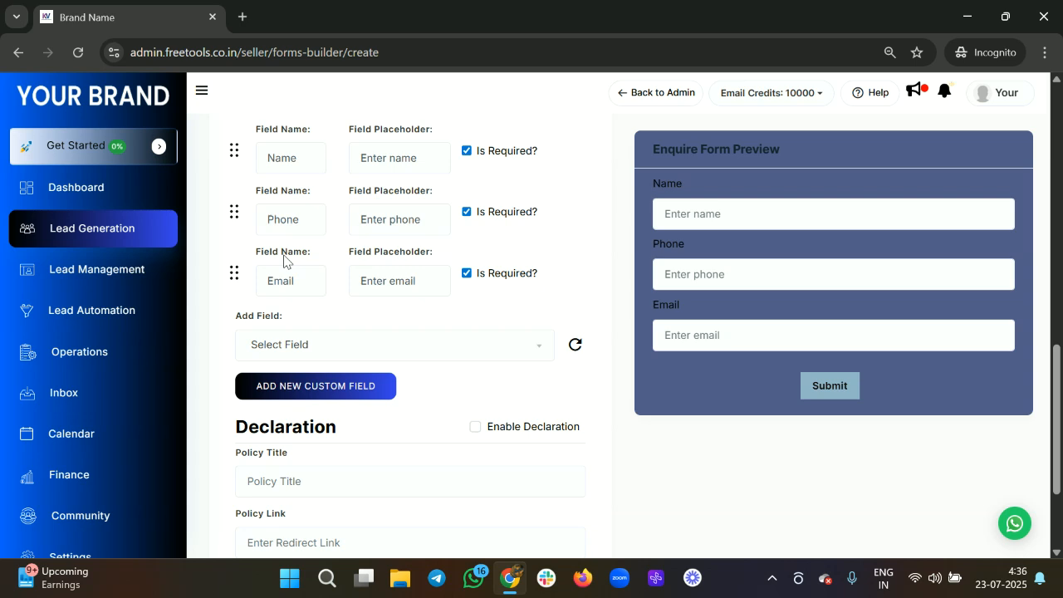
click(467, 276)
scroll(430, 305, down, 1)
scroll(431, 306, up, 1)
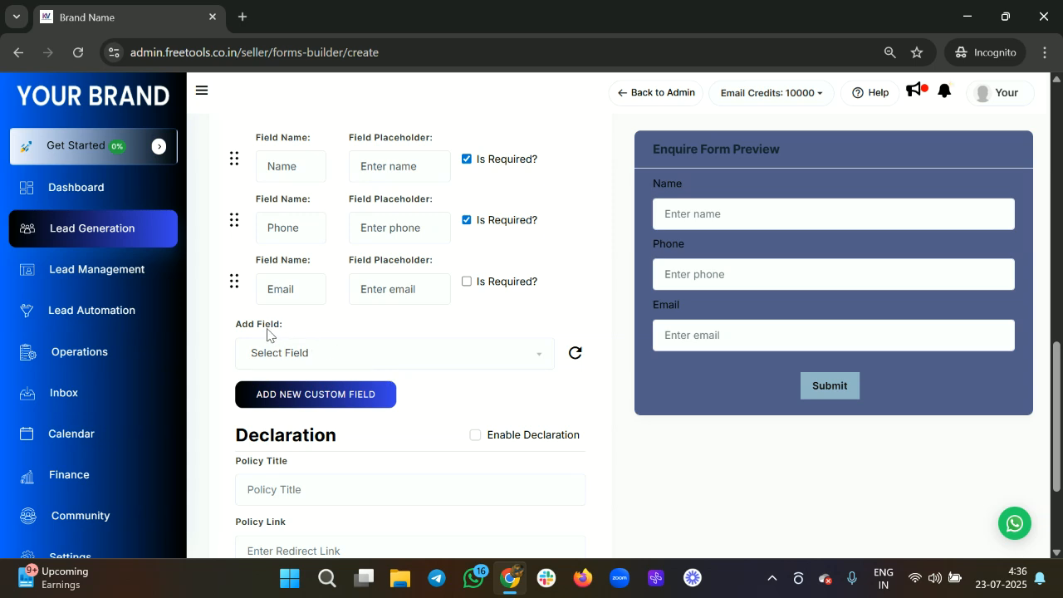
scroll(275, 332, down, 1)
Step: Add a Business Name field and mark it required
click(292, 323)
scroll(344, 441, down, 1)
scroll(341, 442, down, 4)
scroll(286, 460, up, 4)
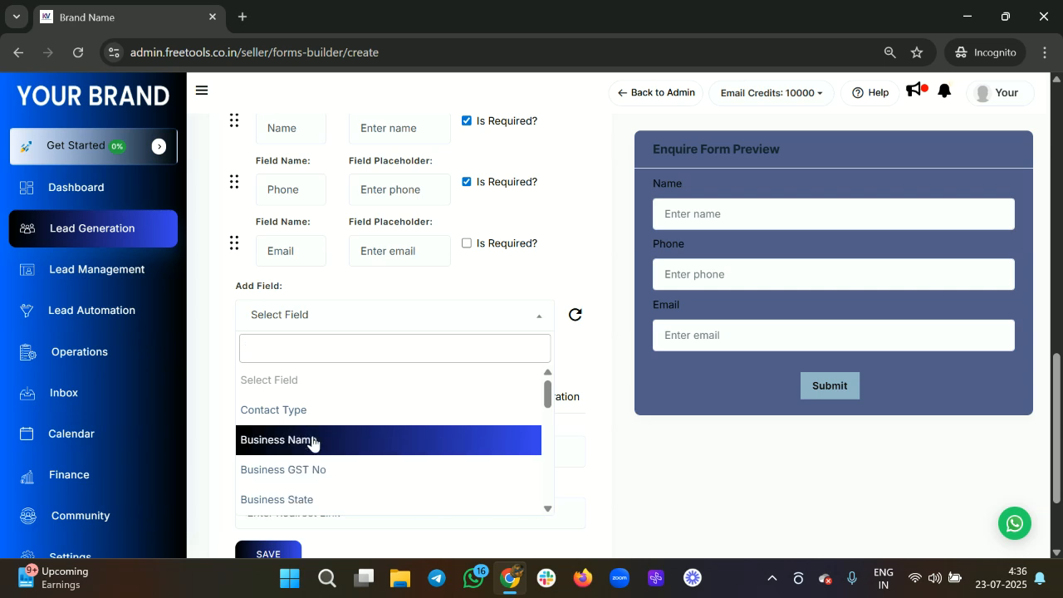
click(311, 442)
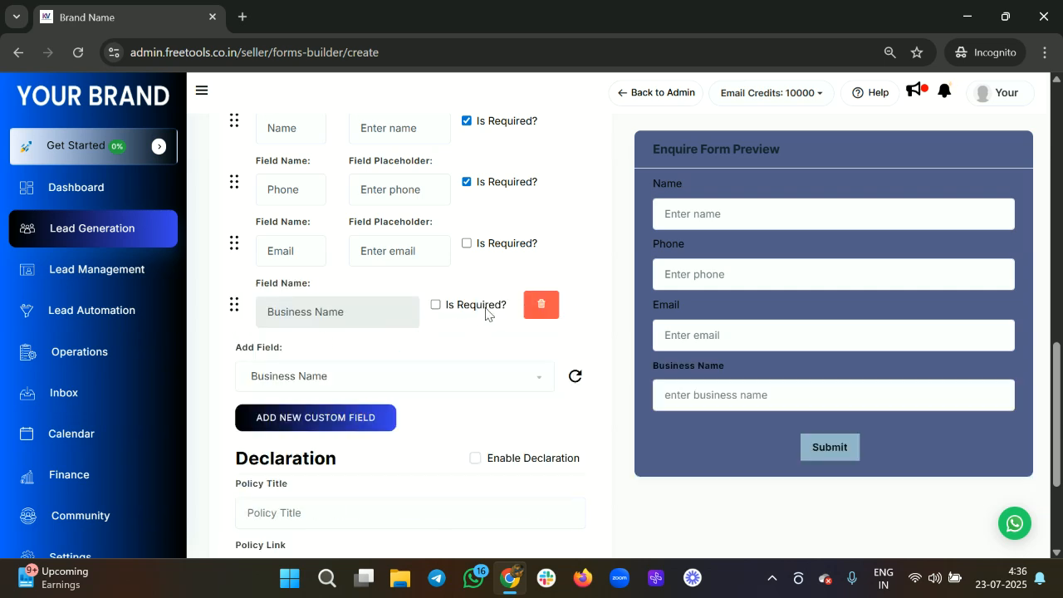
click(437, 307)
scroll(409, 304, down, 1)
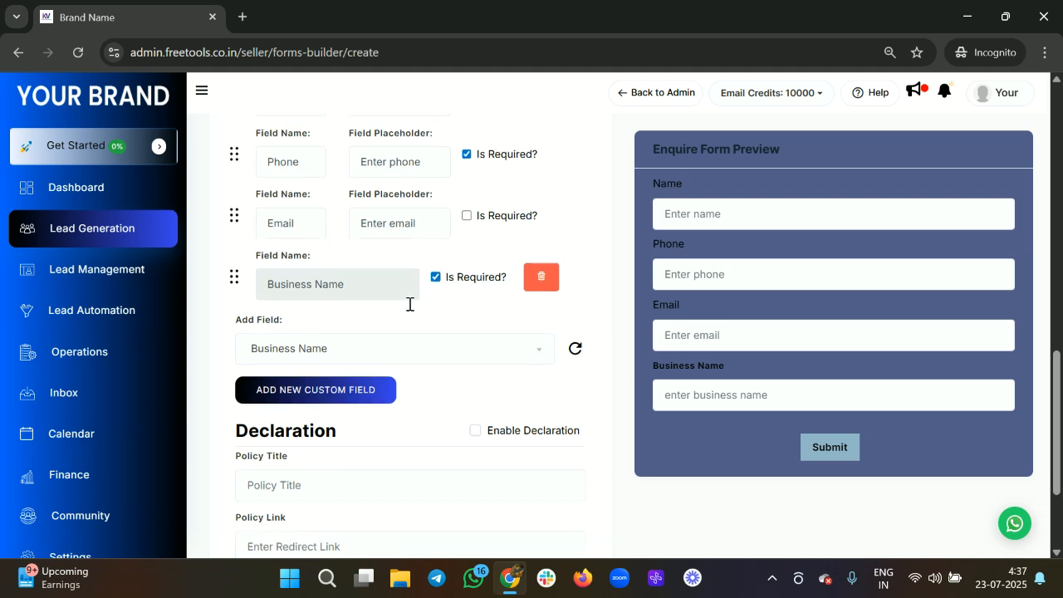
Step: Browse the addable fields list and close it without adding anything
click(373, 343)
scroll(347, 458, down, 5)
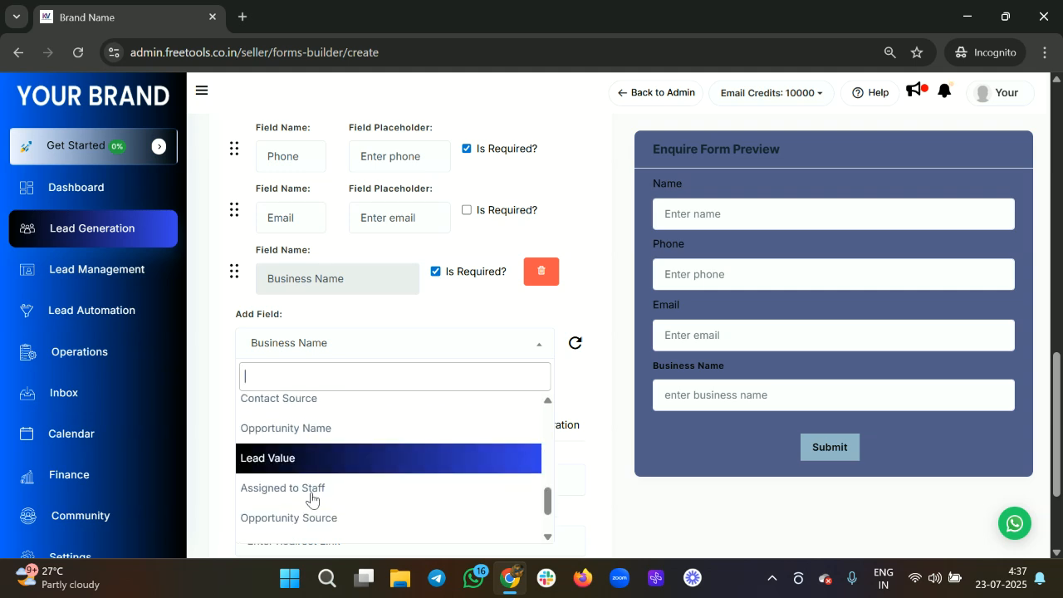
scroll(311, 498, down, 1)
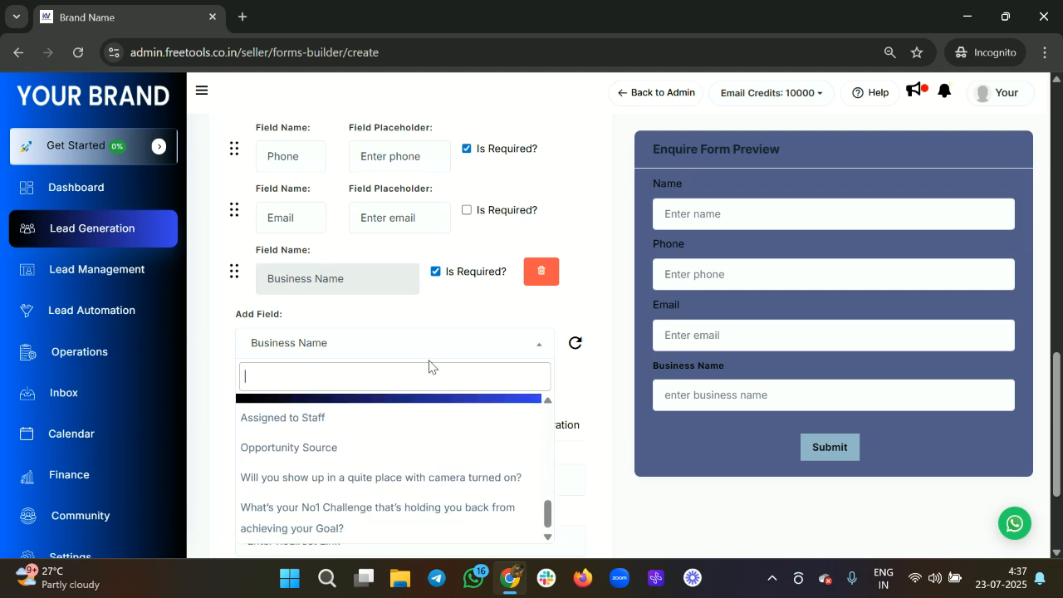
scroll(429, 367, down, 2)
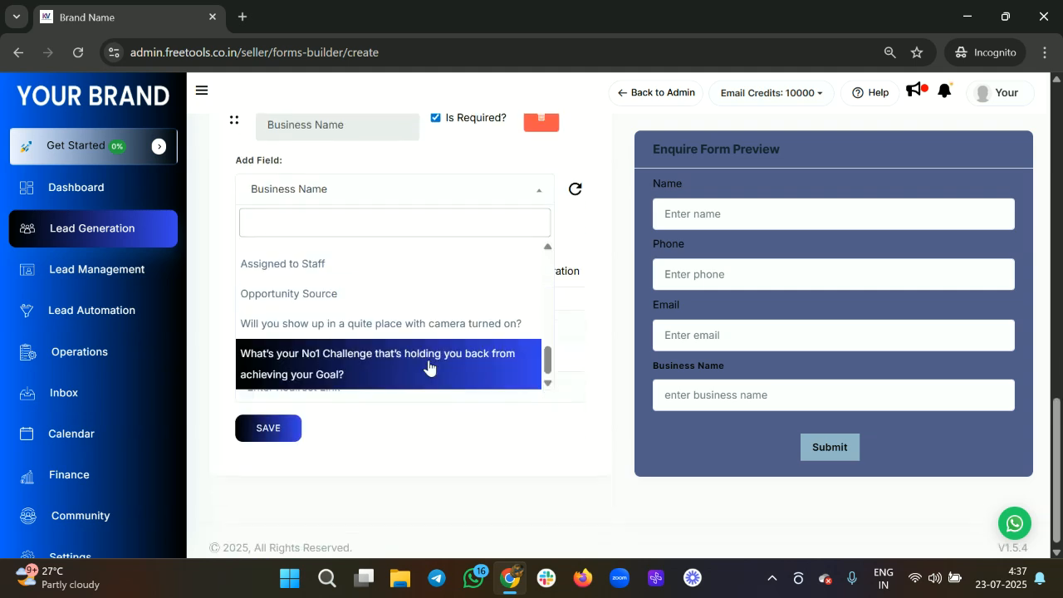
click(604, 253)
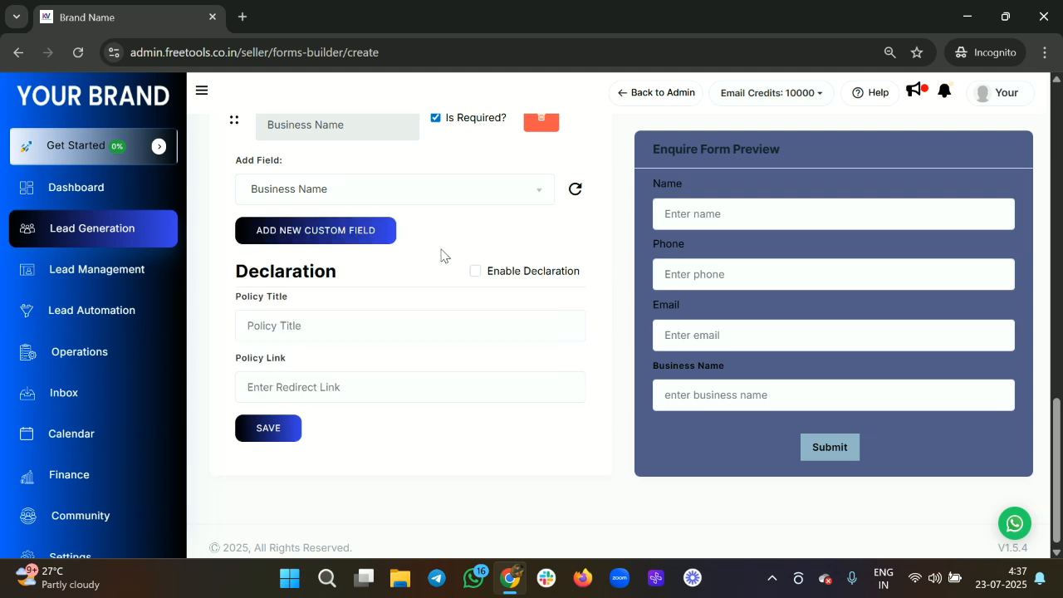
Step: Open the custom fields page in a new tab and start a new custom field
click(329, 232)
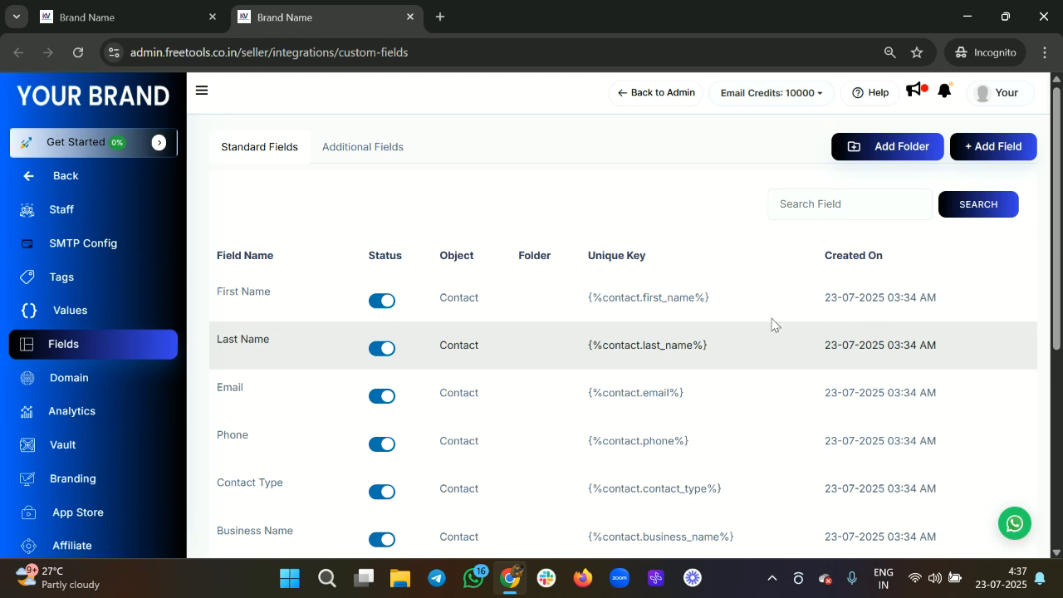
click(968, 156)
click(837, 116)
click(984, 152)
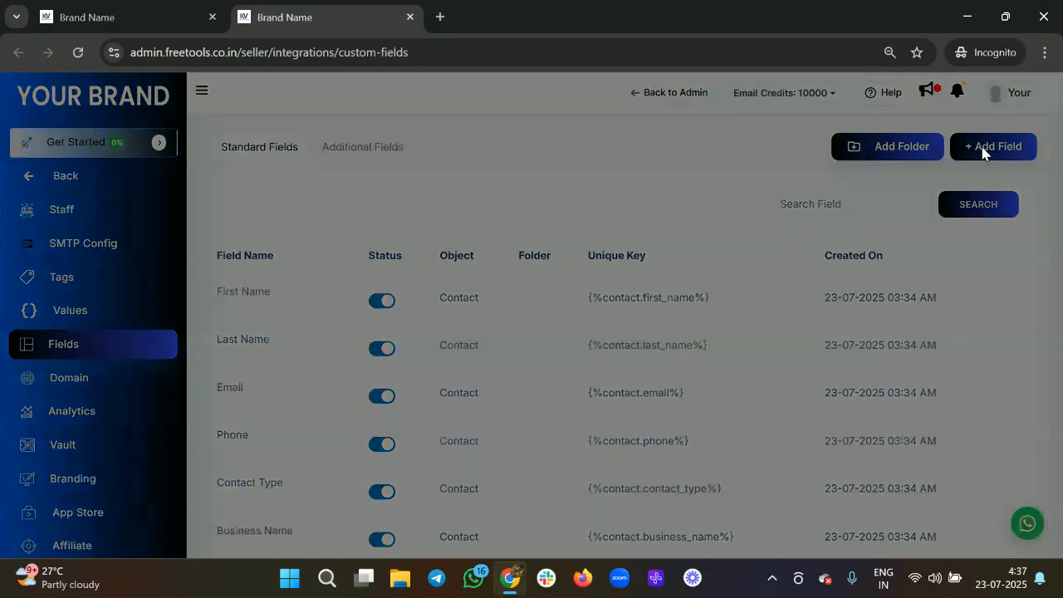
scroll(625, 249, down, 2)
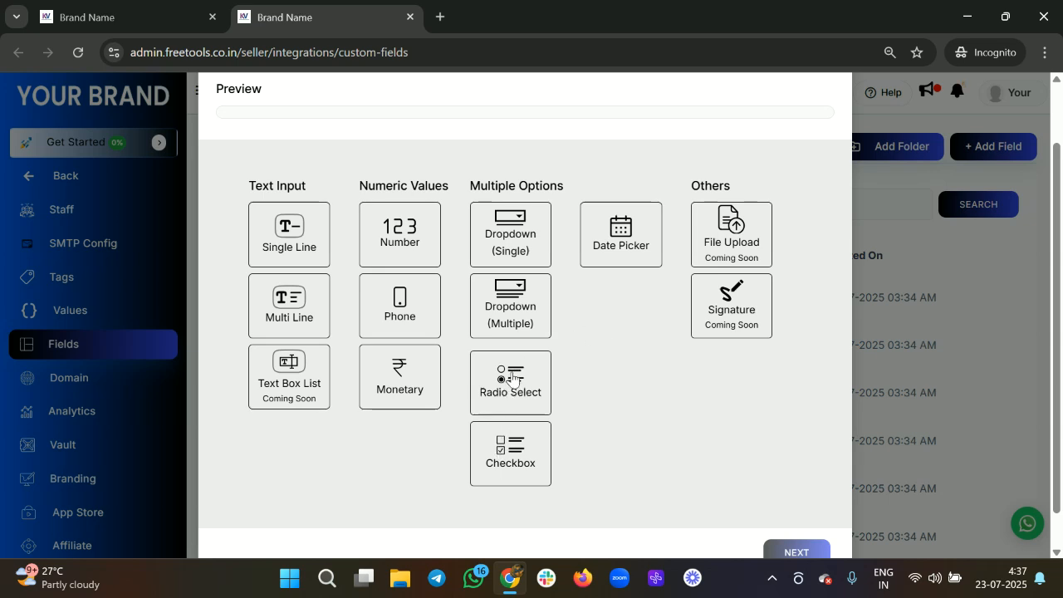
Step: Set the new custom field's type to Radio Select
click(279, 304)
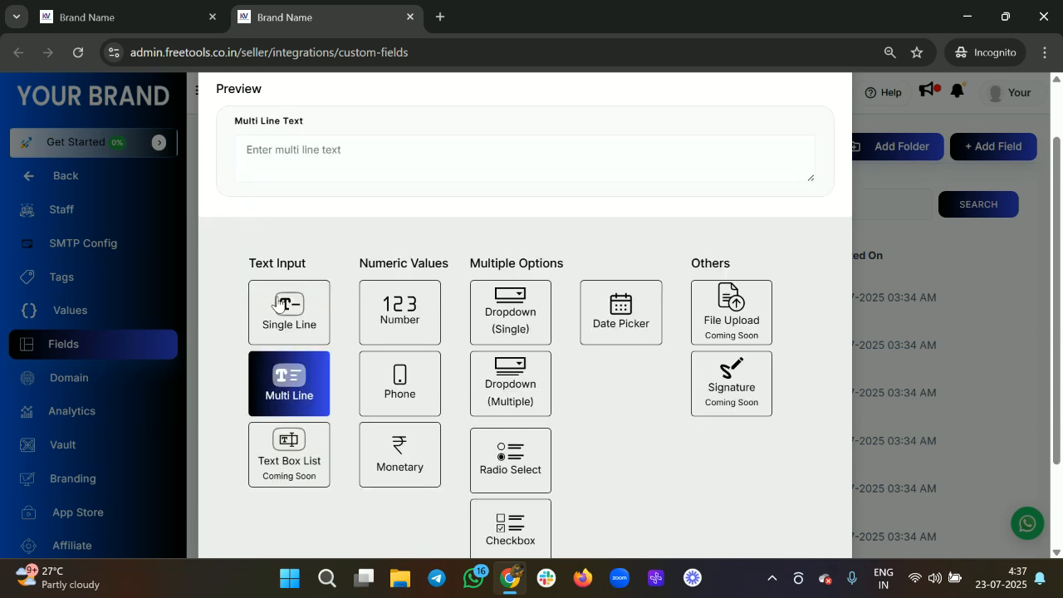
scroll(465, 398, down, 1)
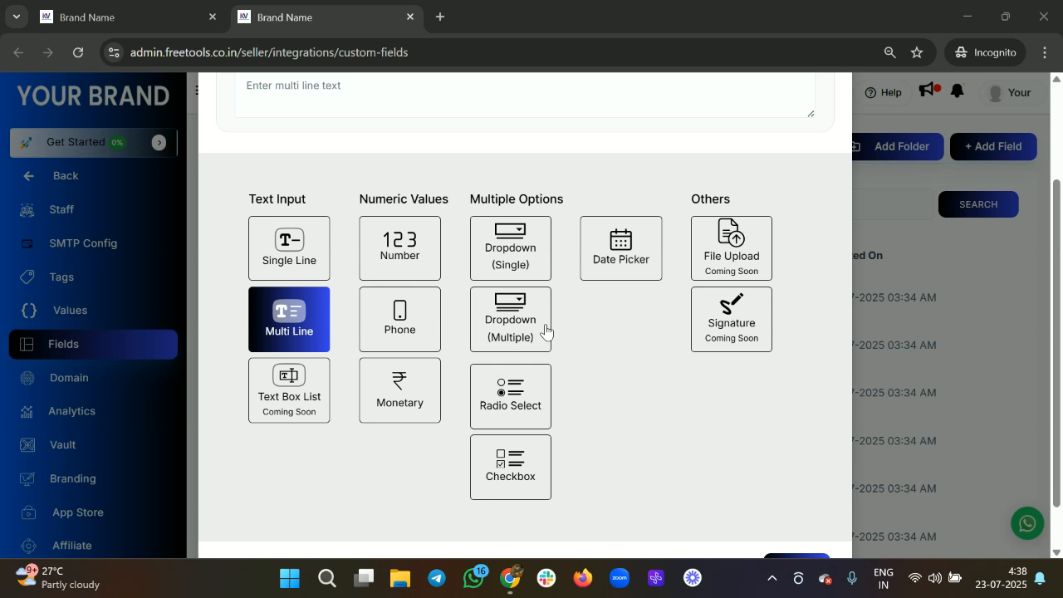
click(512, 397)
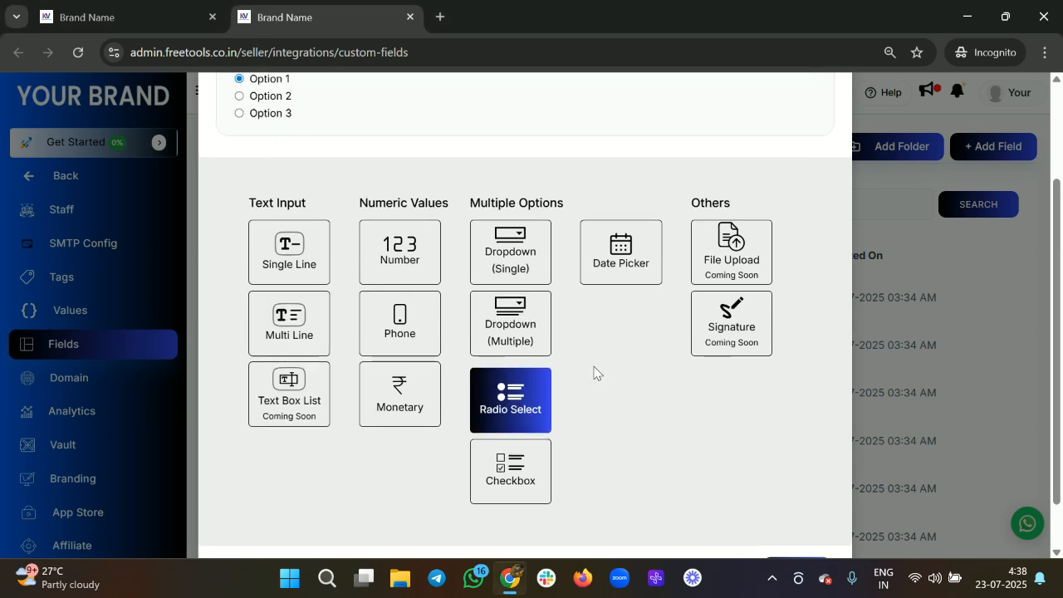
scroll(594, 373, down, 1)
Step: Name the radio field 'How many years of experience you have ?'
click(769, 515)
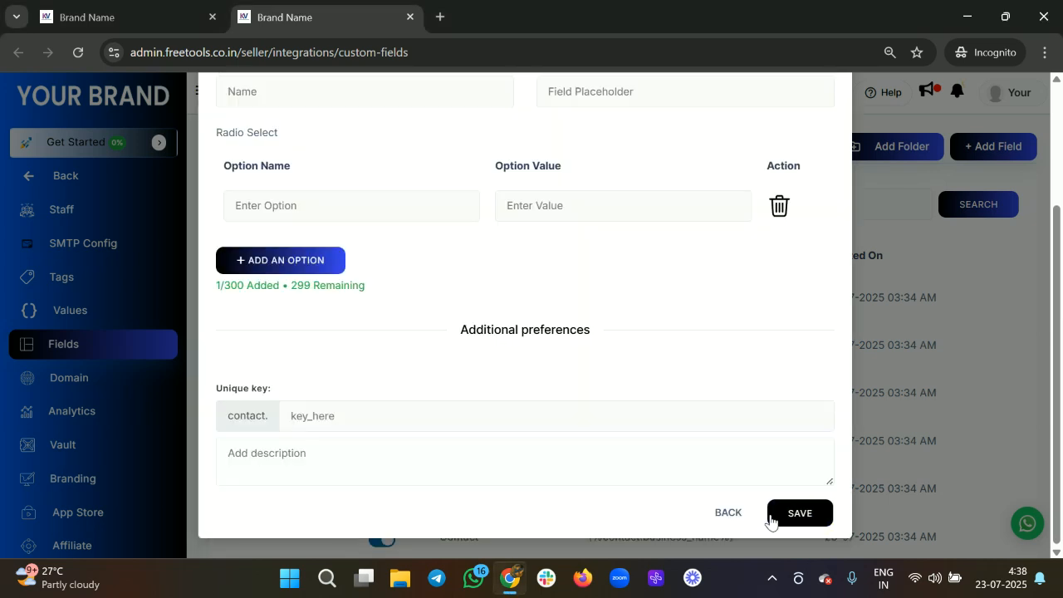
scroll(482, 271, up, 2)
click(311, 264)
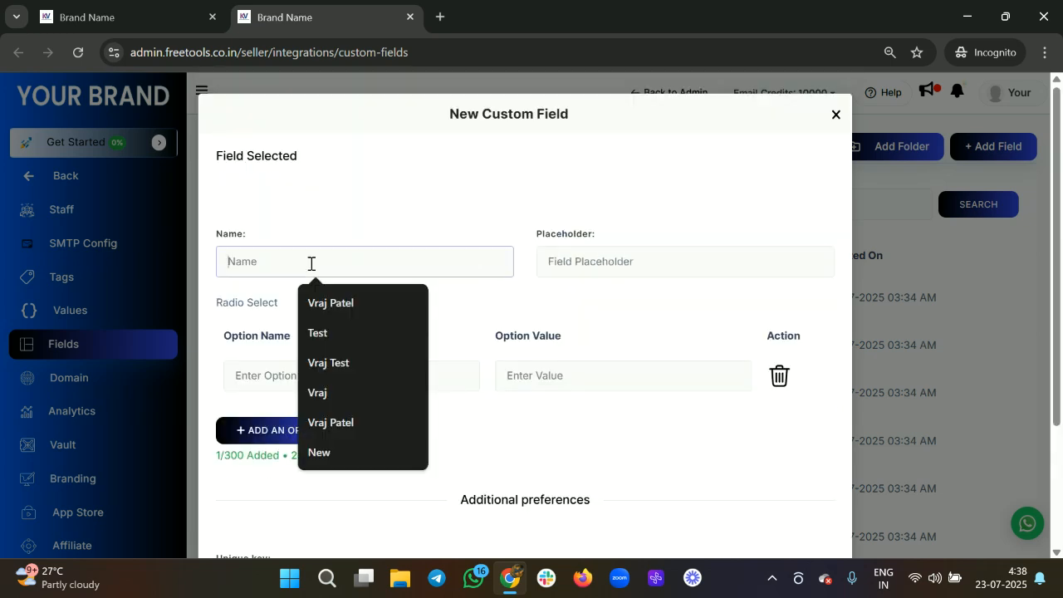
text(Hiow)
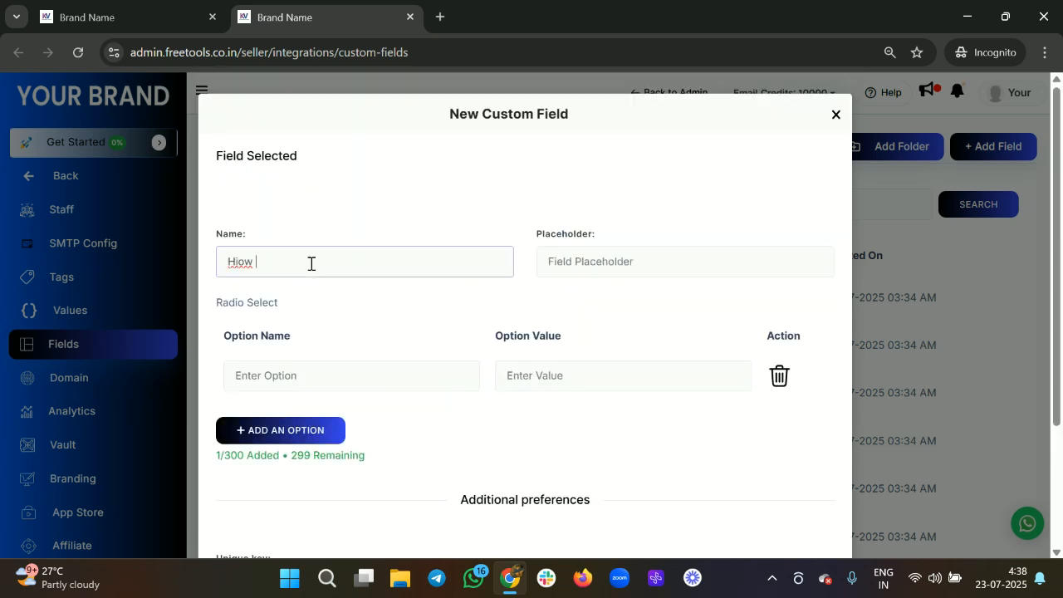
key(BackSpace)
text(ow many years of experience you have ?)
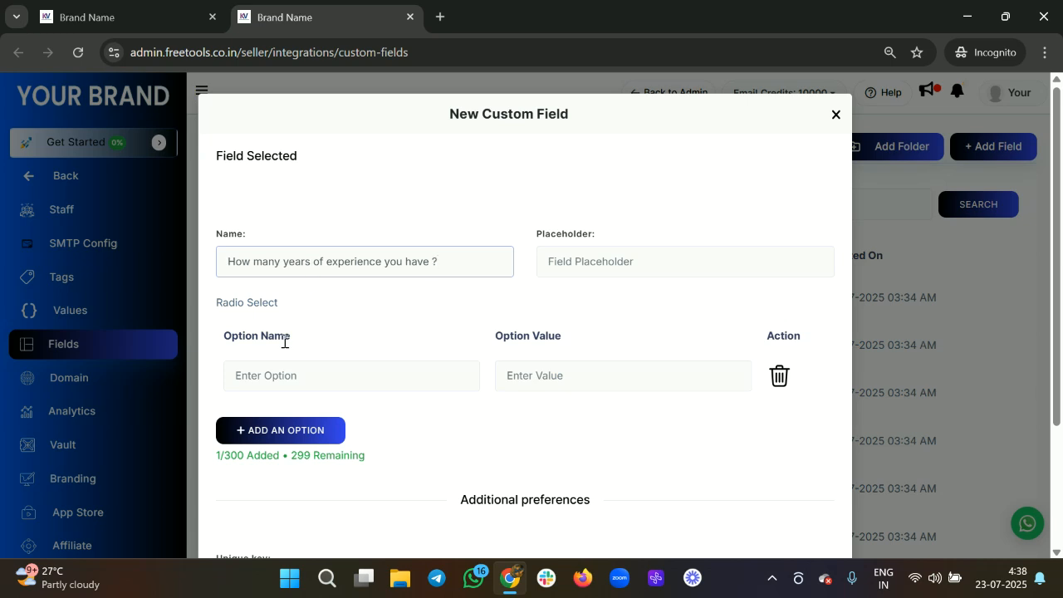
Step: Add answer options 1-2, 2-5, 5-10 and 10+ years
click(267, 376)
text(1-2 years)
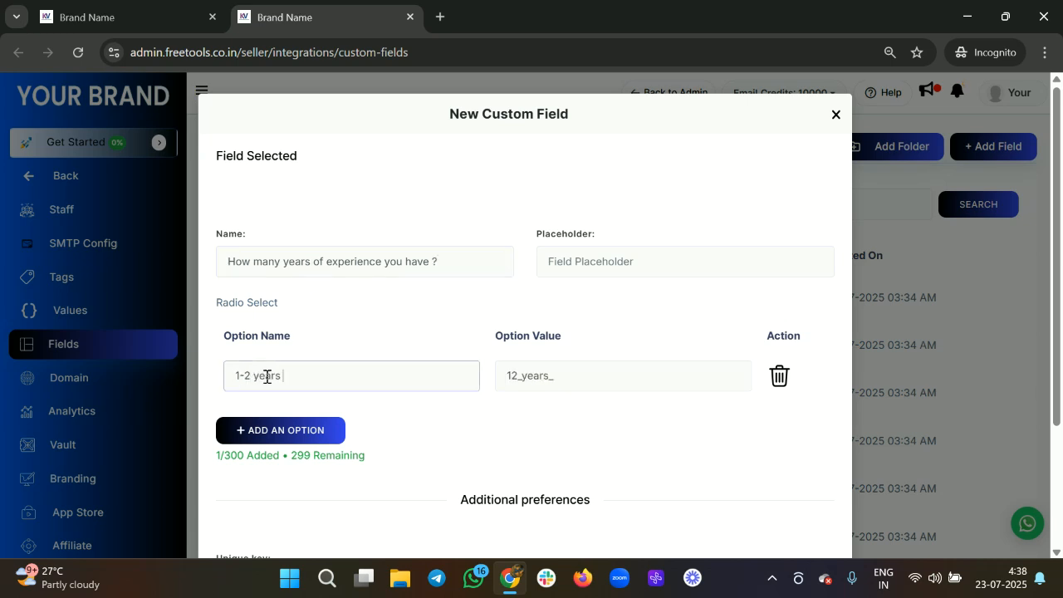
click(303, 436)
click(303, 415)
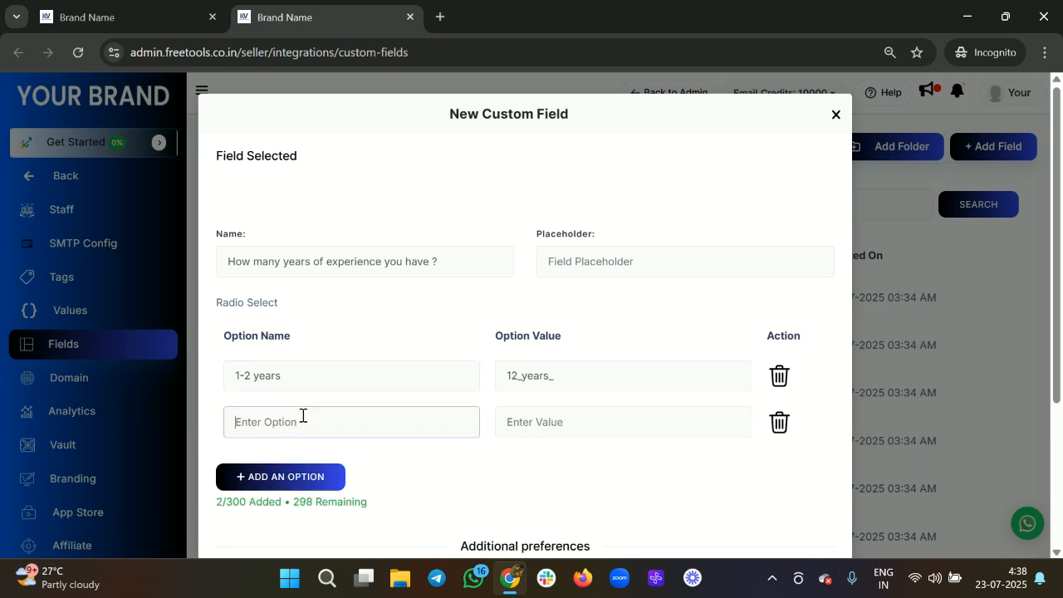
text(2-5 years)
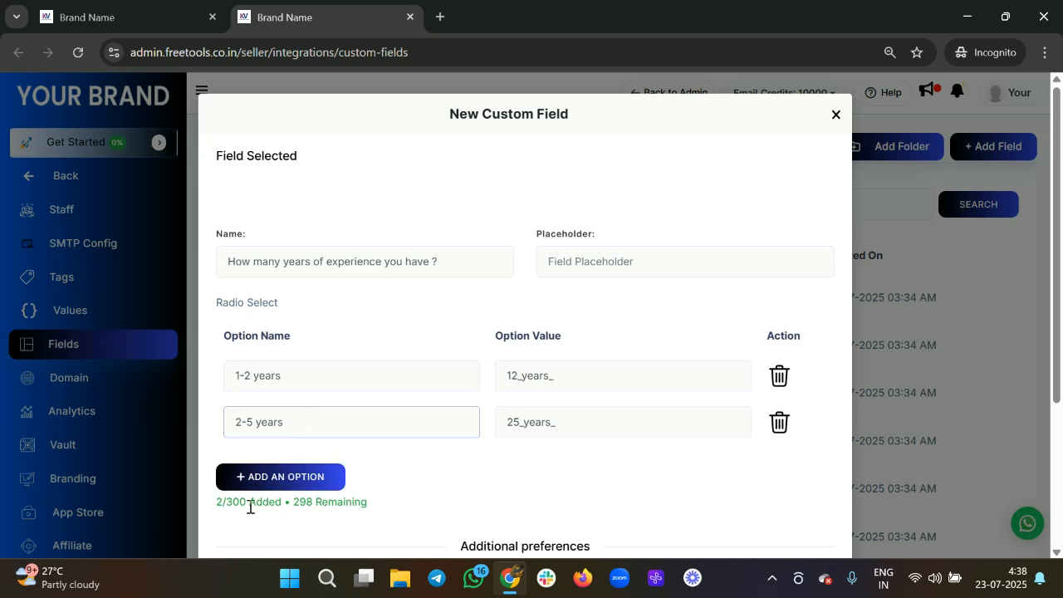
click(274, 476)
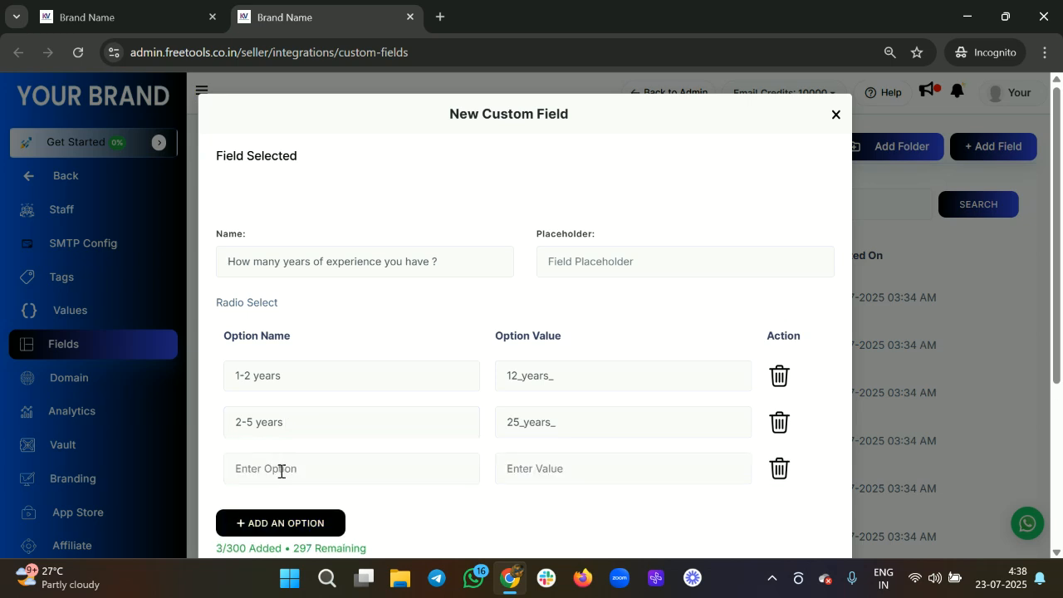
click(281, 470)
text(5-10 years)
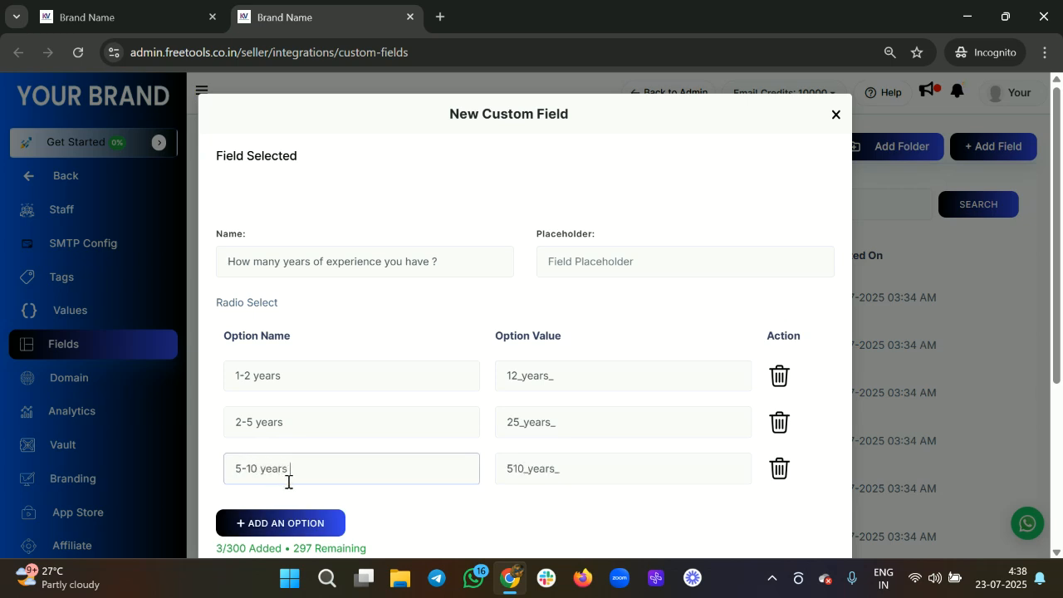
click(268, 522)
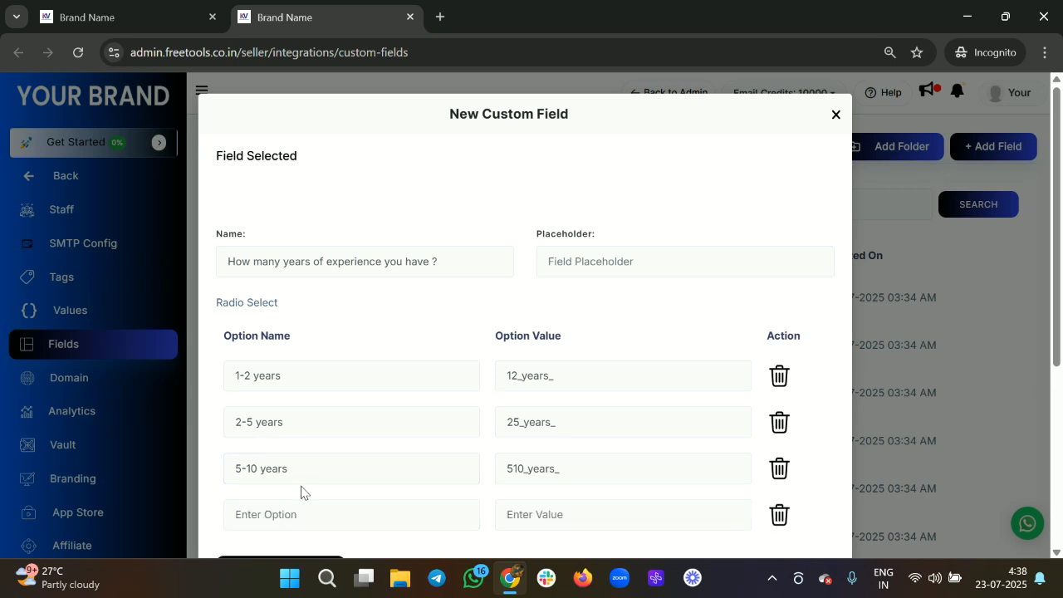
click(281, 512)
text(10)
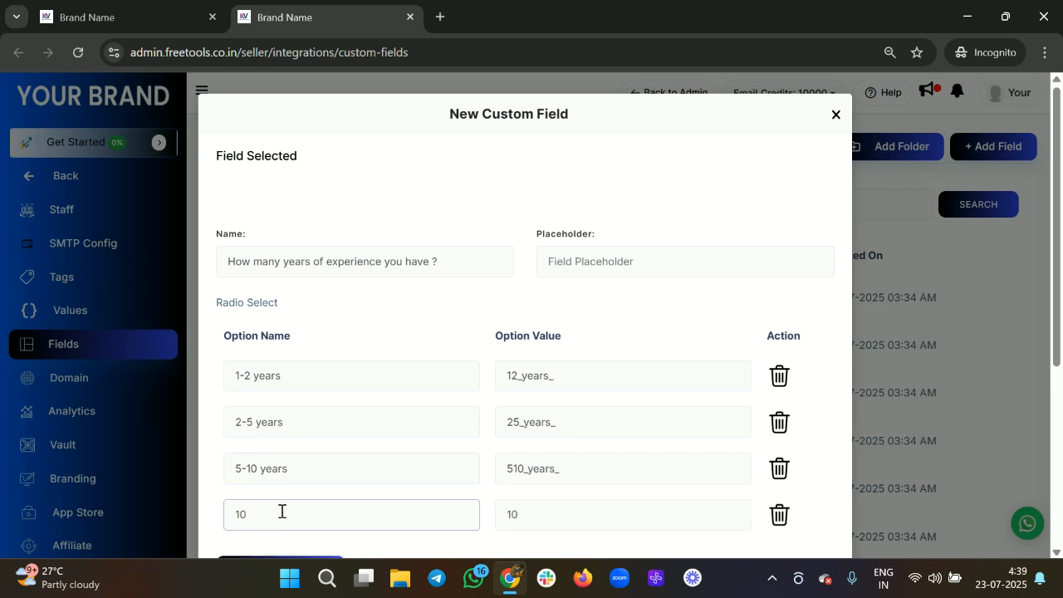
text(+ years)
Step: Save the custom field and return to the form builder
scroll(306, 464, down, 3)
scroll(425, 478, down, 1)
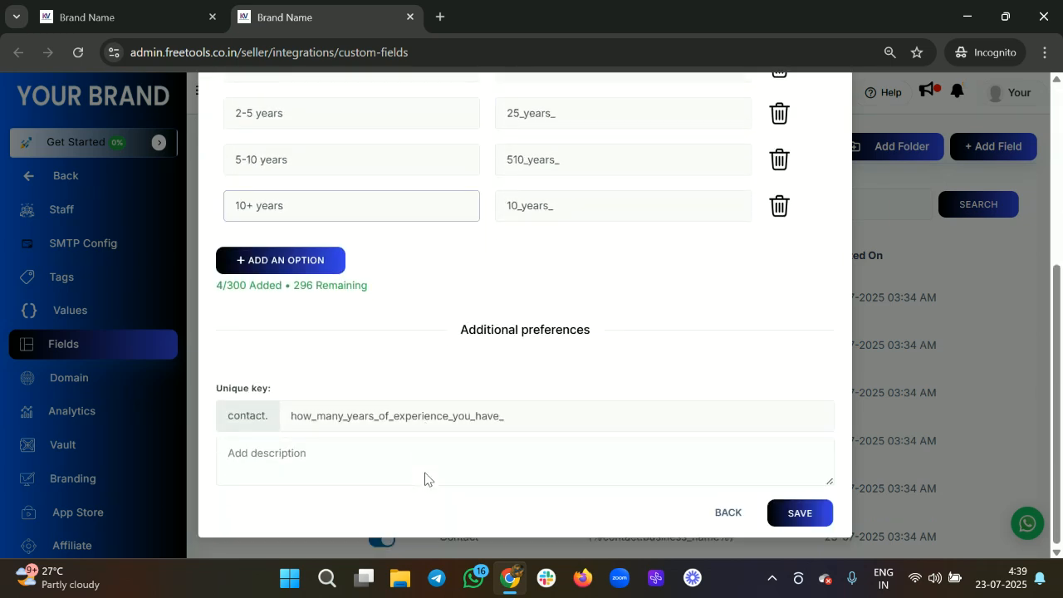
click(791, 512)
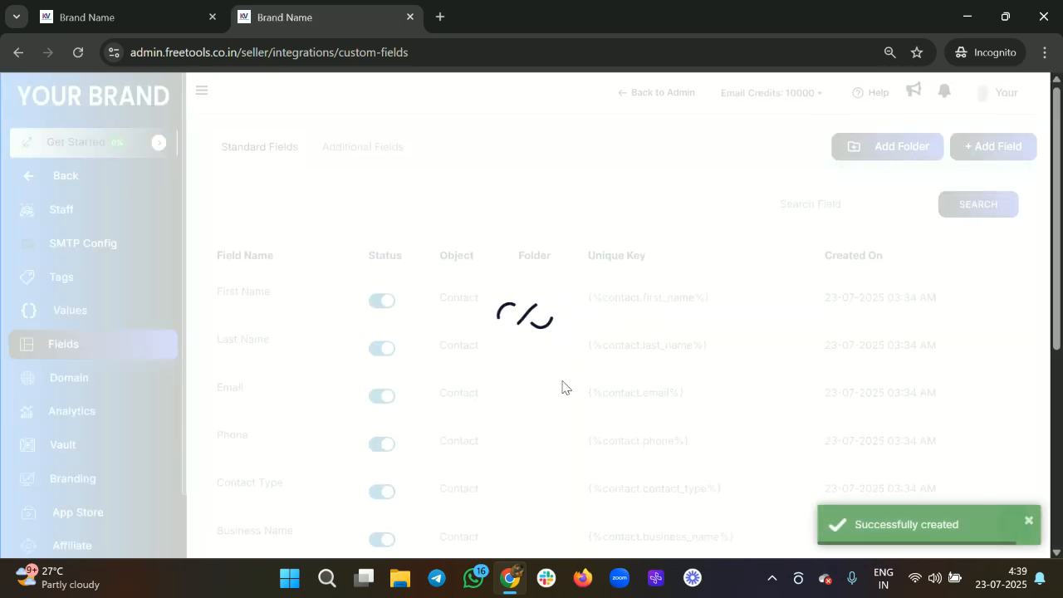
scroll(562, 387, down, 5)
scroll(562, 387, up, 5)
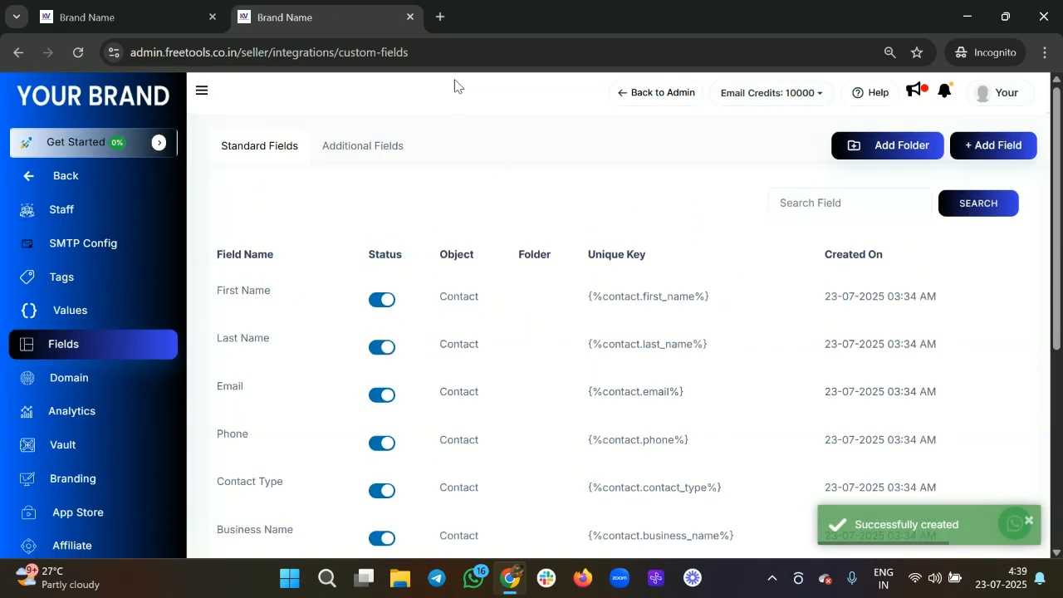
click(154, 13)
Step: Refresh the field list and add the 'How many years of experience you have ?' radio question
click(574, 191)
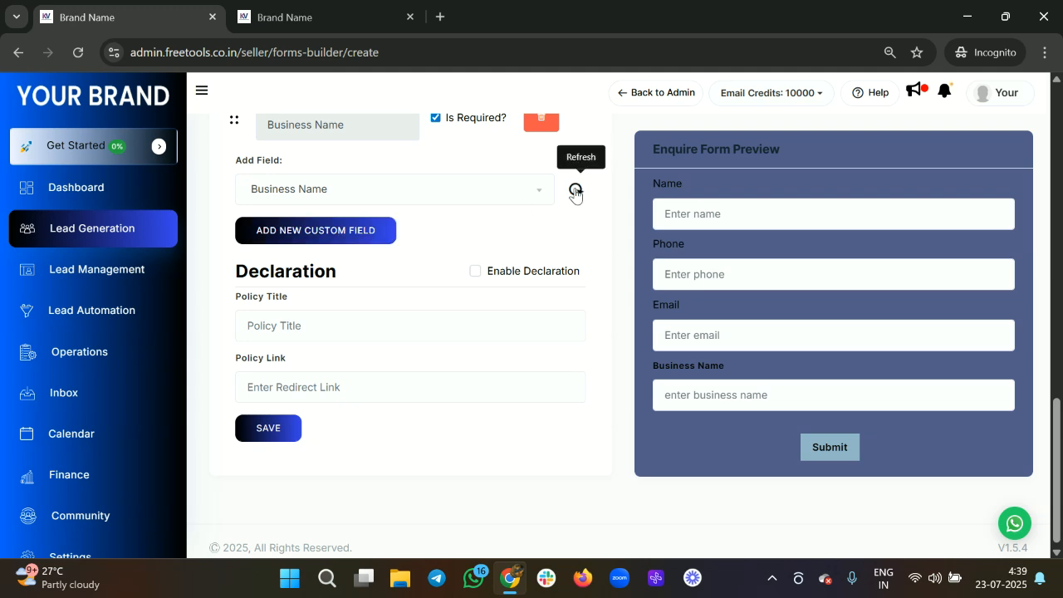
click(439, 190)
scroll(382, 285, down, 10)
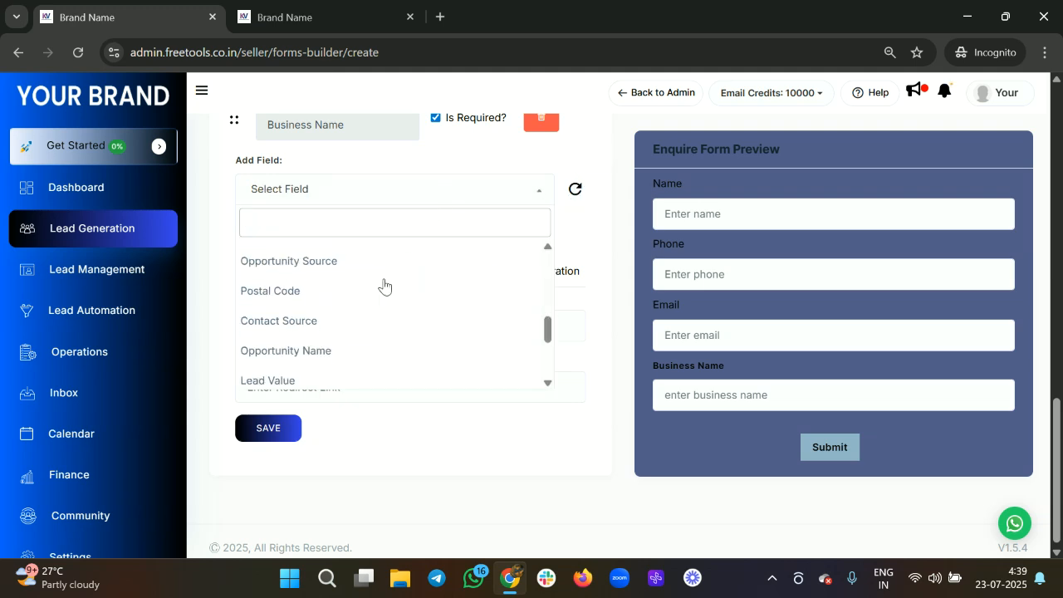
click(364, 374)
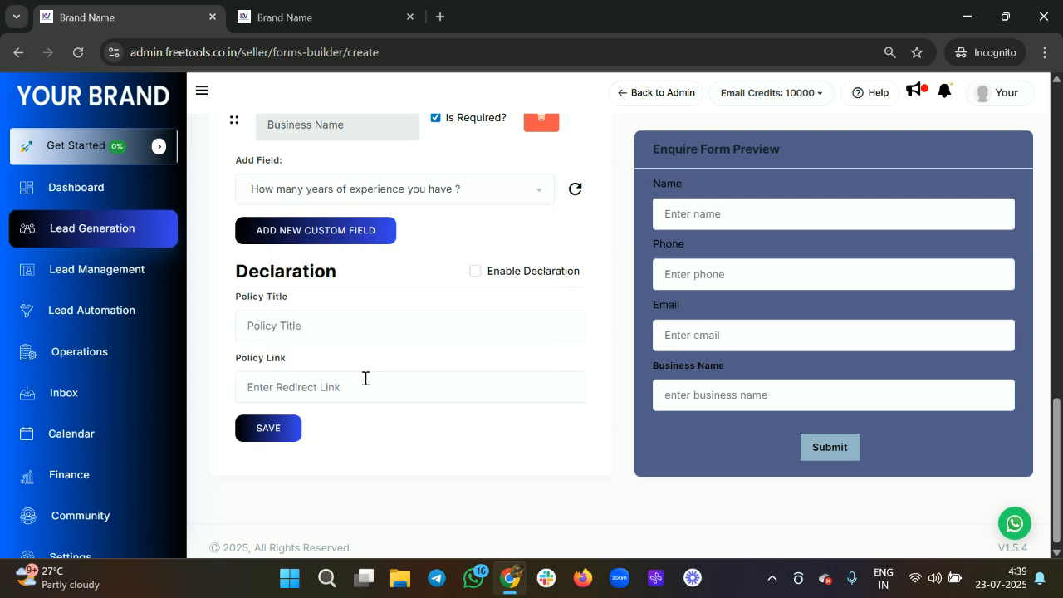
click(366, 229)
Step: Review the form preview and click into the policy title and policy link fields
scroll(669, 459, up, 2)
scroll(669, 459, down, 1)
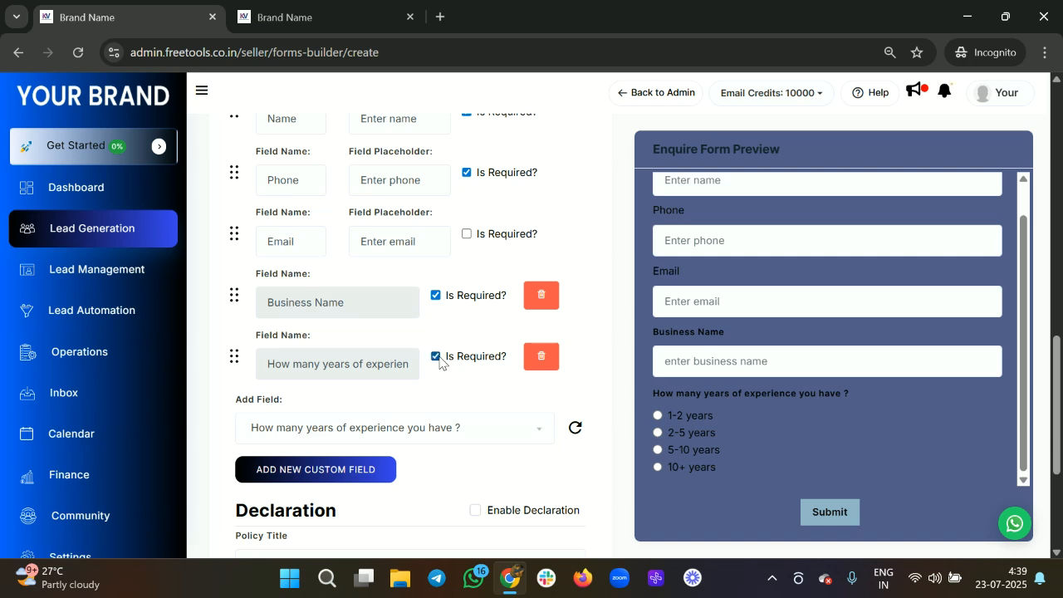
scroll(430, 328, down, 1)
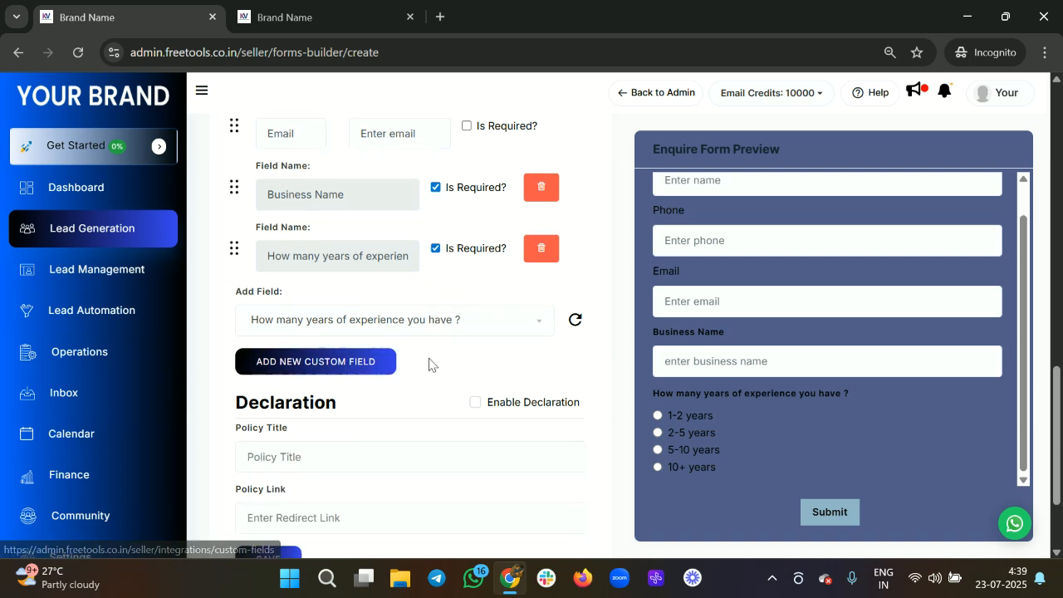
scroll(444, 404, down, 1)
scroll(444, 404, up, 1)
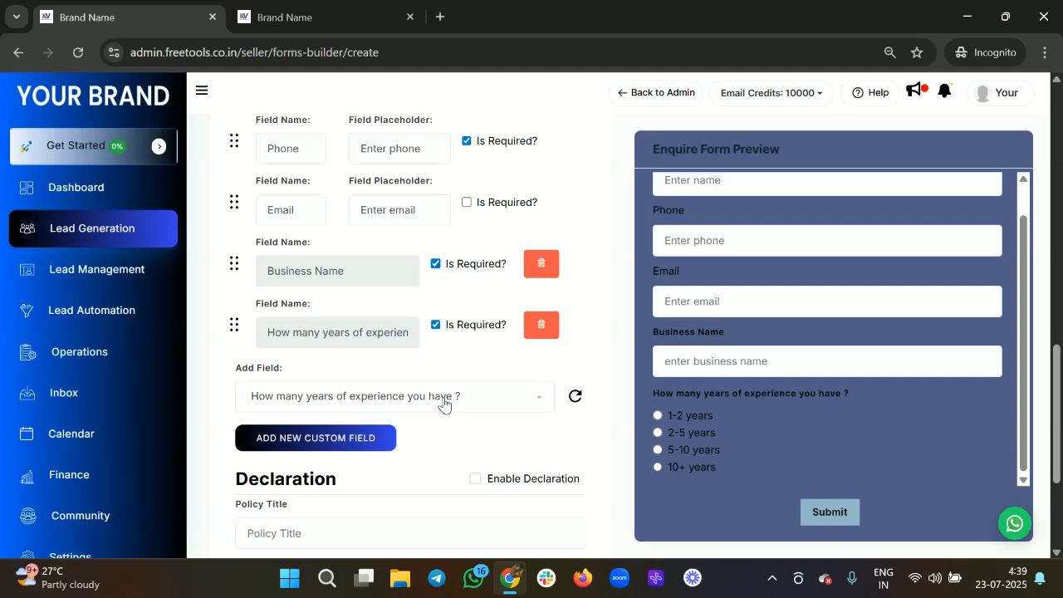
scroll(443, 403, down, 1)
scroll(444, 404, down, 1)
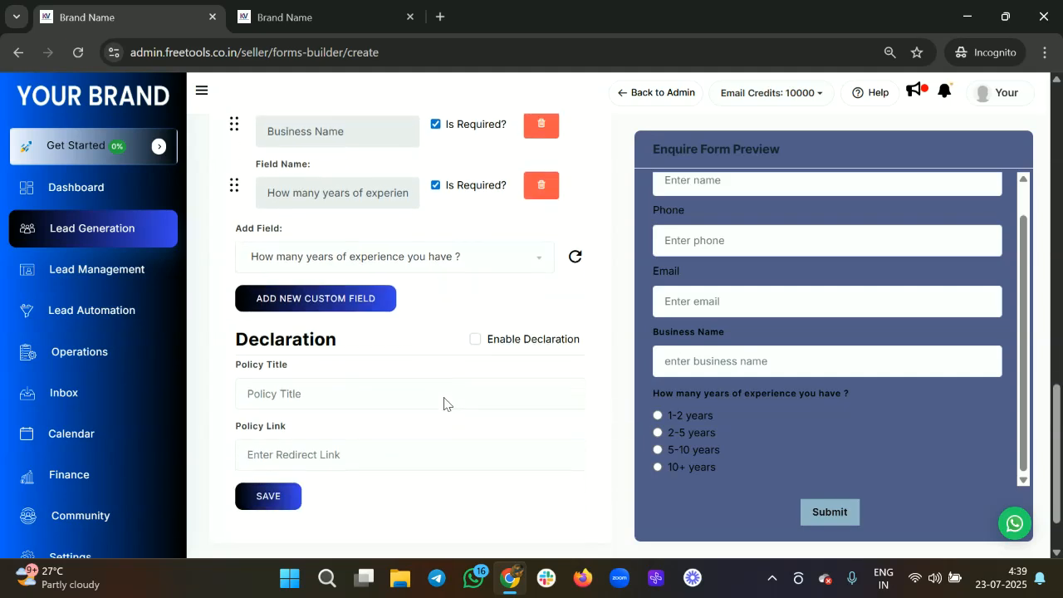
click(331, 394)
click(318, 462)
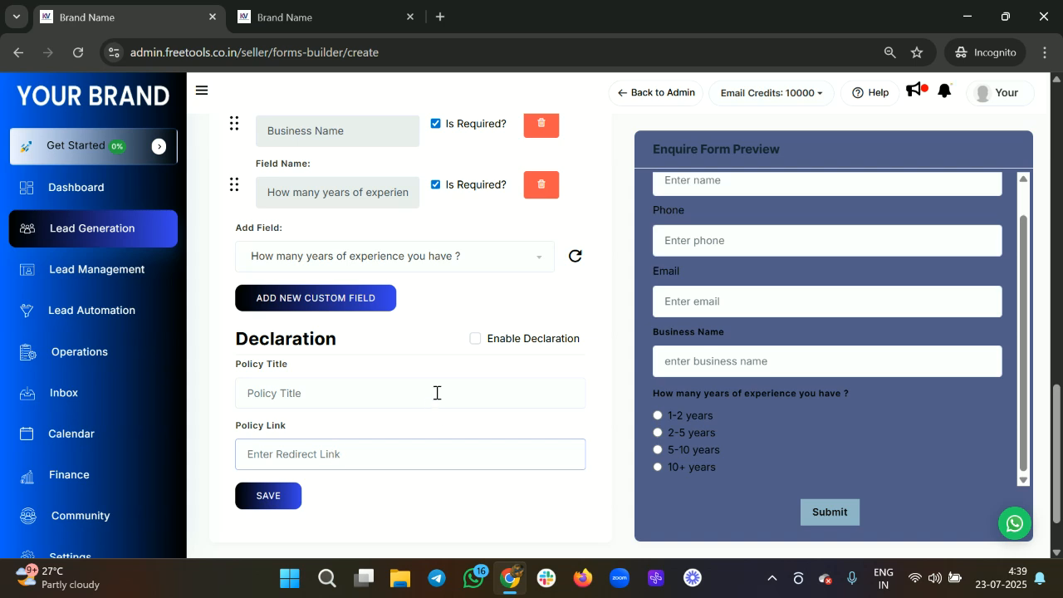
scroll(430, 385, up, 2)
scroll(429, 389, down, 3)
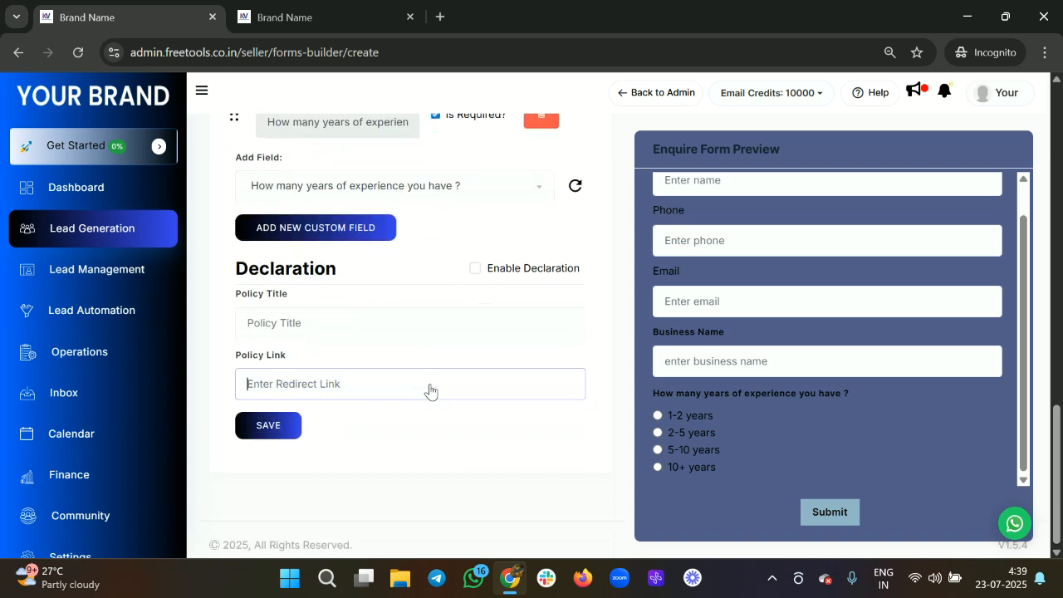
Step: Save the form, then change the rejected redirect link to mywebiste.com and save again
click(267, 441)
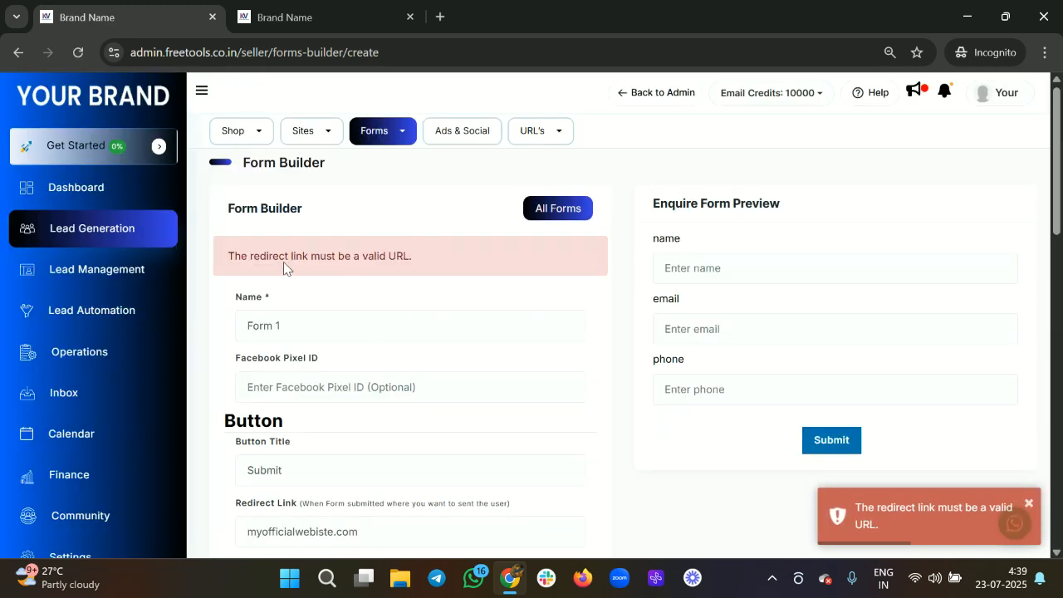
drag(255, 258, 480, 264)
scroll(443, 282, down, 2)
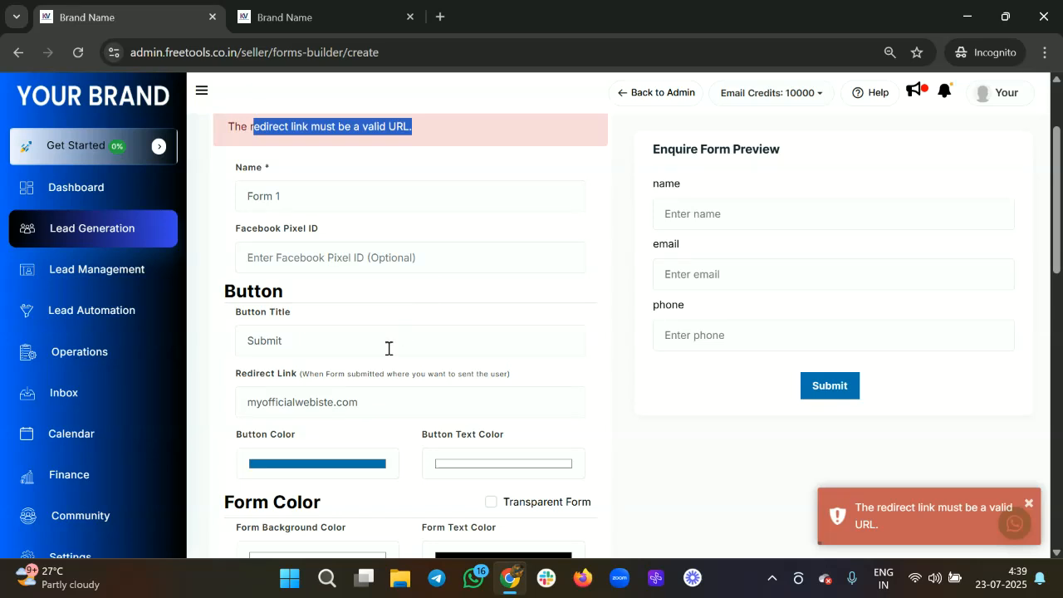
click(358, 404)
key(BackSpace)
key(BackSpace)
key(BackSpace)
key(BackSpace)
key(BackSpace)
key(BackSpace)
key(BackSpace)
key(BackSpace)
key(BackSpace)
key(BackSpace)
key(BackSpace)
key(BackSpace)
key(BackSpace)
key(BackSpace)
key(BackSpace)
key(BackSpace)
key(BackSpace)
key(BackSpace)
key(BackSpace)
text(my)
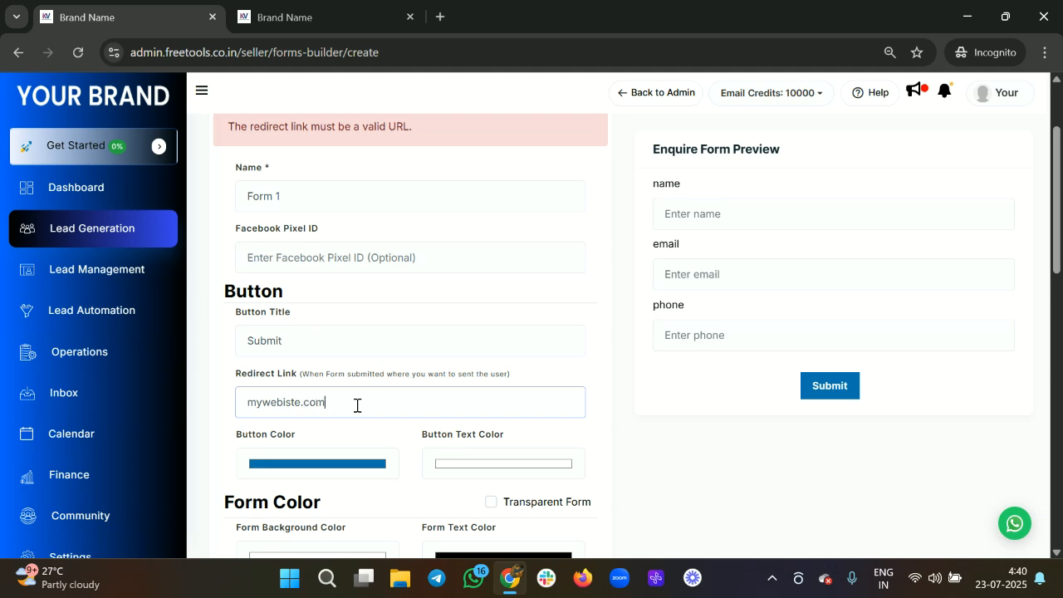
text(webiste.com)
scroll(357, 405, down, 10)
click(268, 425)
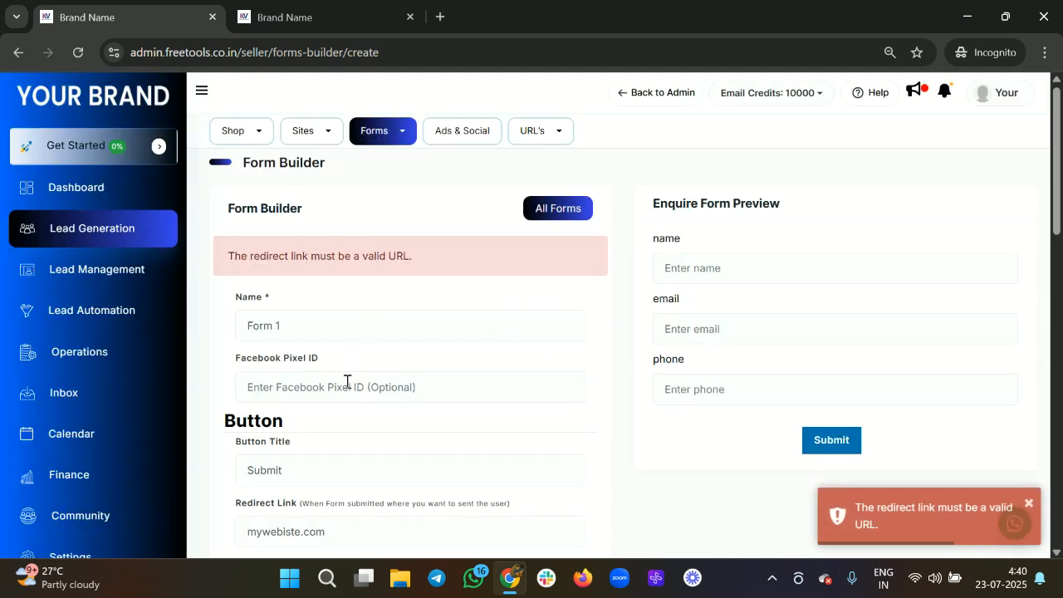
Step: Clear the redirect link field again and open a new browser tab
scroll(341, 425, down, 1)
click(324, 430)
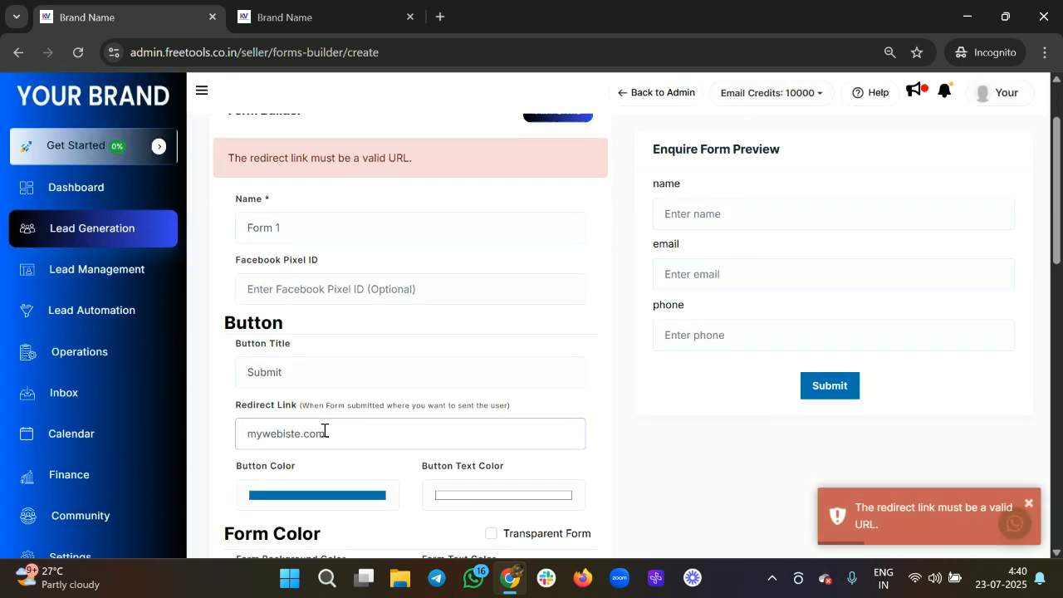
key(BackSpace)
key(BackSpace)
key(BackSpace)
key(BackSpace)
key(BackSpace)
key(BackSpace)
key(BackSpace)
key(BackSpace)
key(BackSpace)
key(BackSpace)
key(BackSpace)
key(BackSpace)
key(ctrl+t)
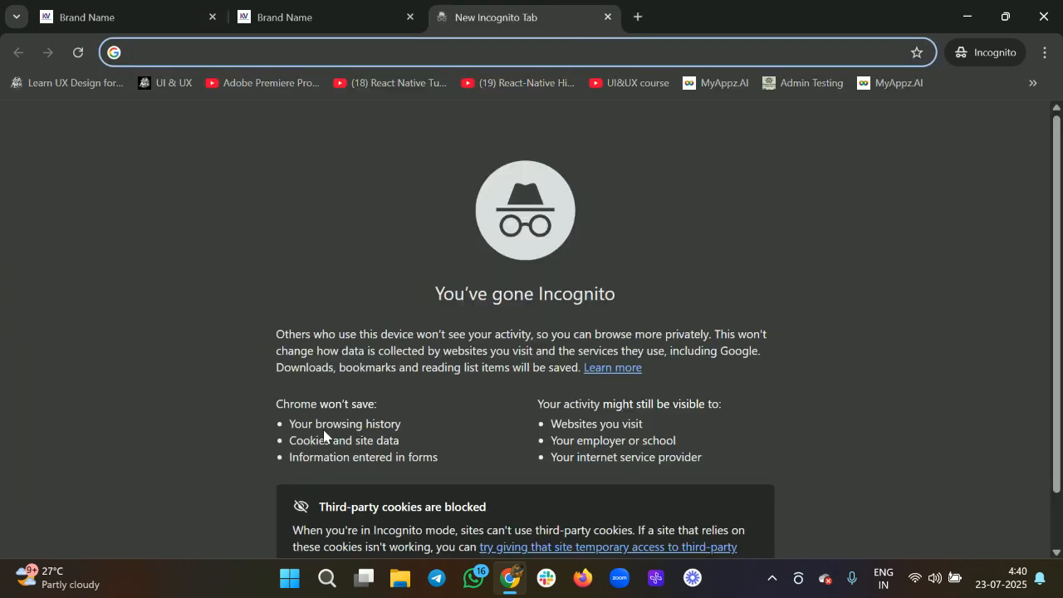
text(google)
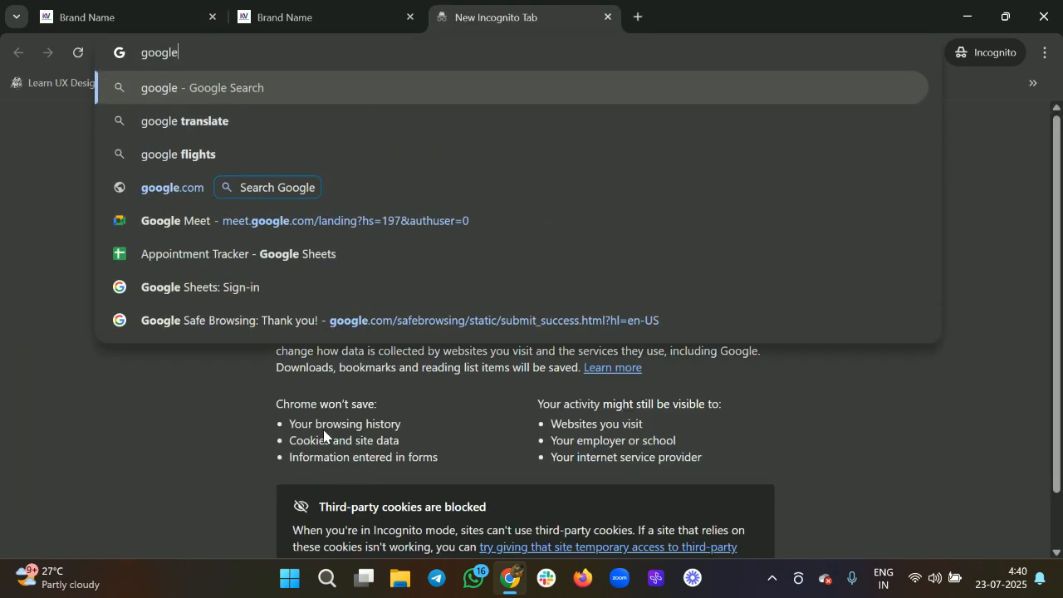
text(.com)
key(Return)
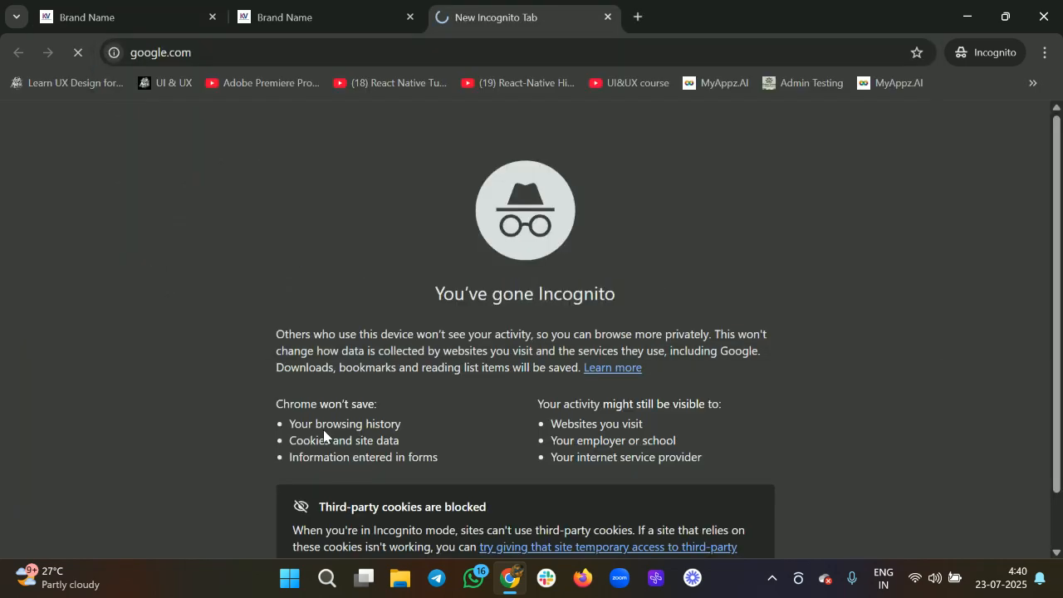
click(249, 58)
key(ctrl+c)
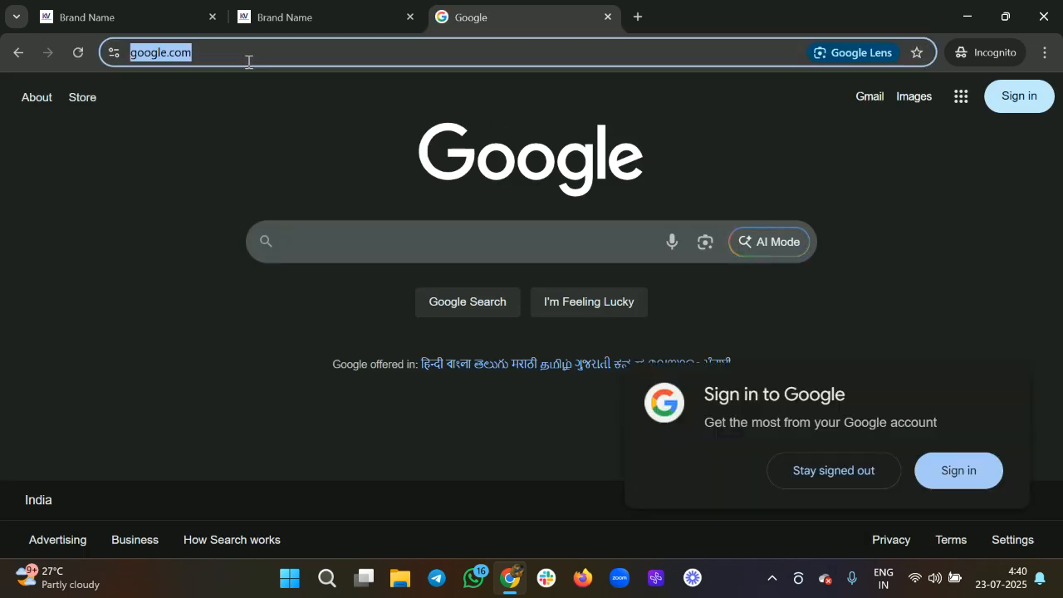
click(98, 9)
click(286, 427)
key(ctrl+v)
Step: Make the form button dark teal with salmon-red button text
scroll(361, 387, up, 1)
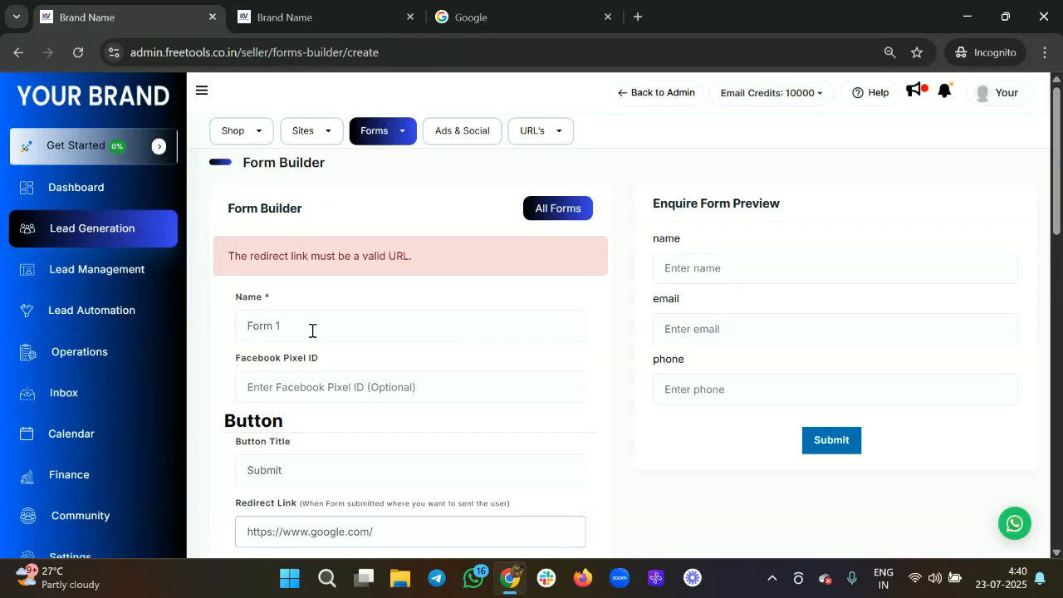
scroll(312, 332, down, 3)
click(353, 324)
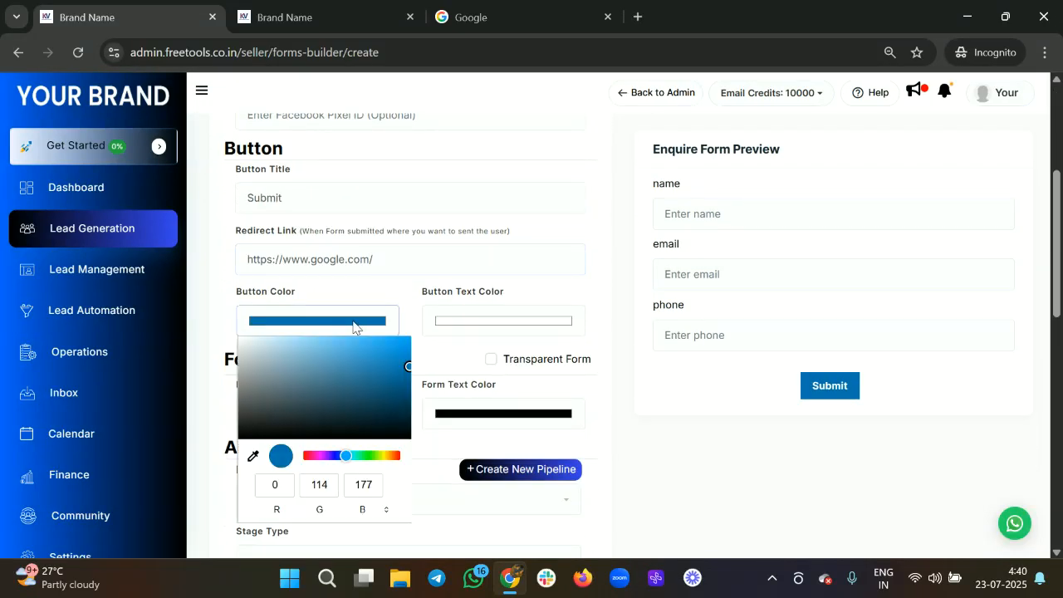
click(272, 379)
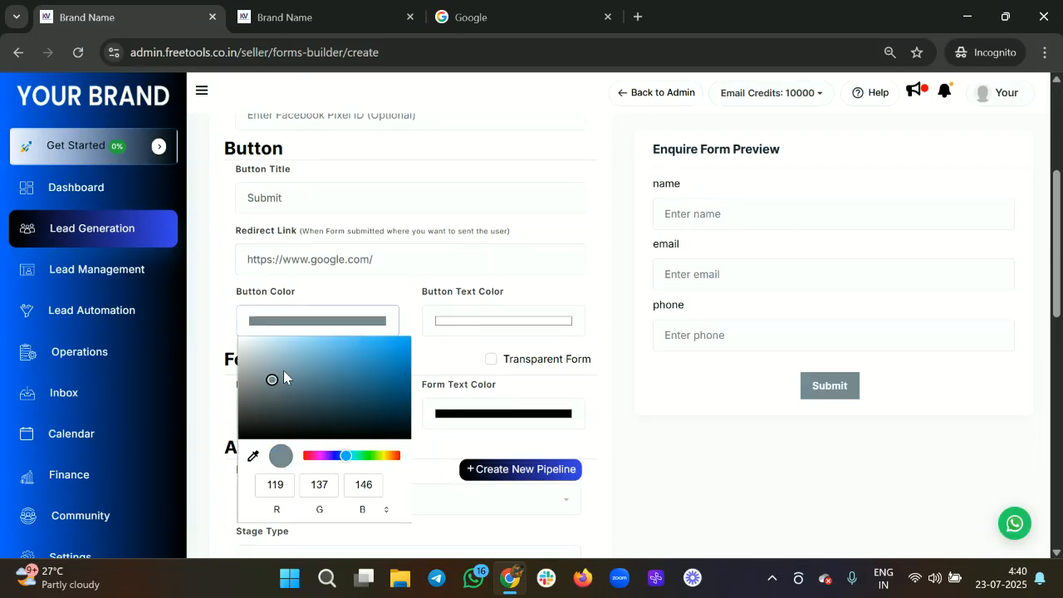
drag(271, 379, 320, 391)
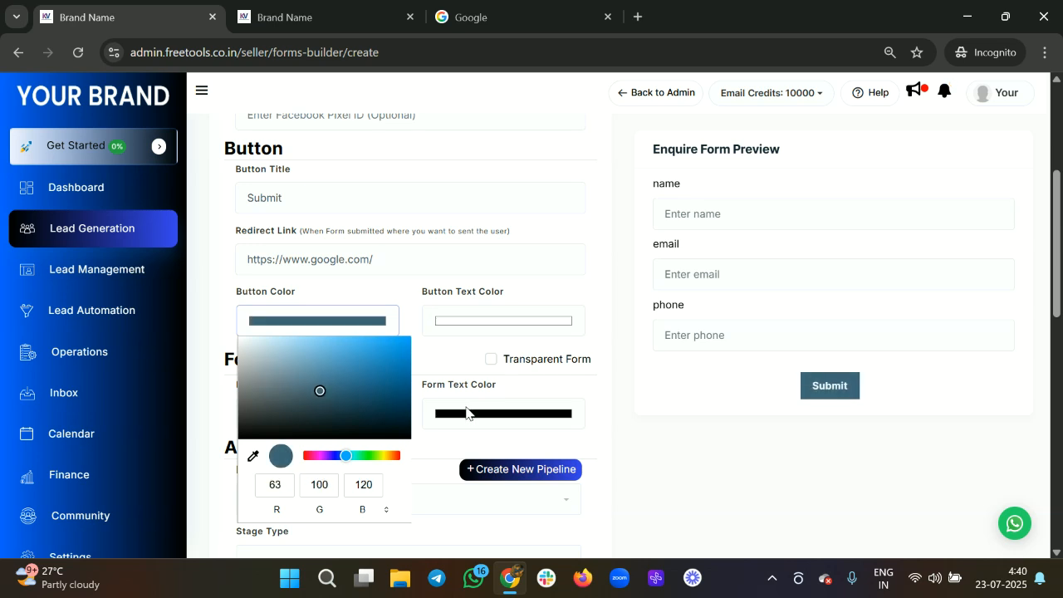
click(480, 319)
drag(432, 347, 509, 348)
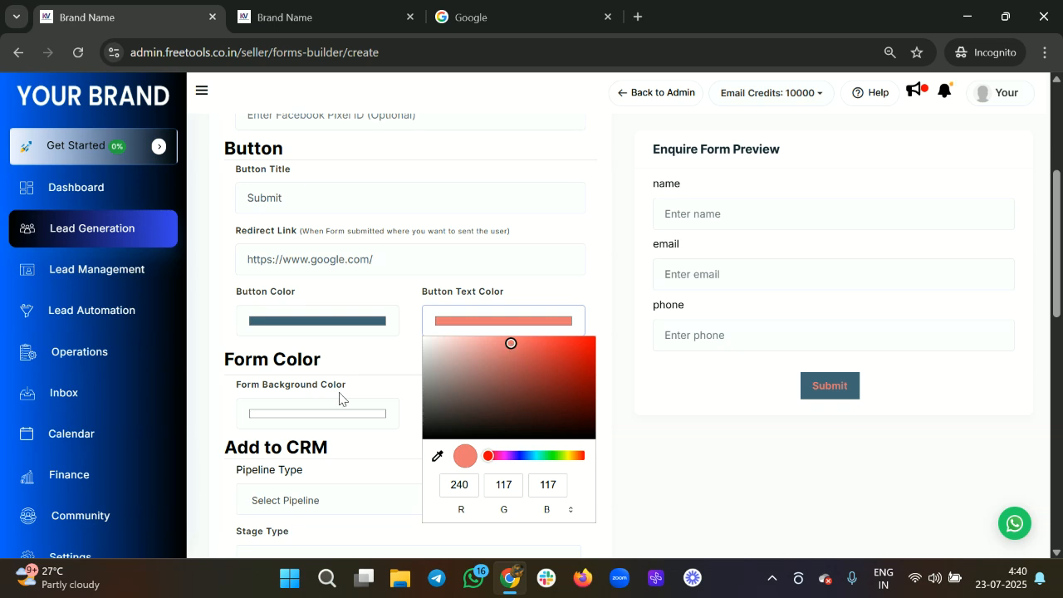
Step: Set the form background to transparent
click(313, 420)
click(492, 360)
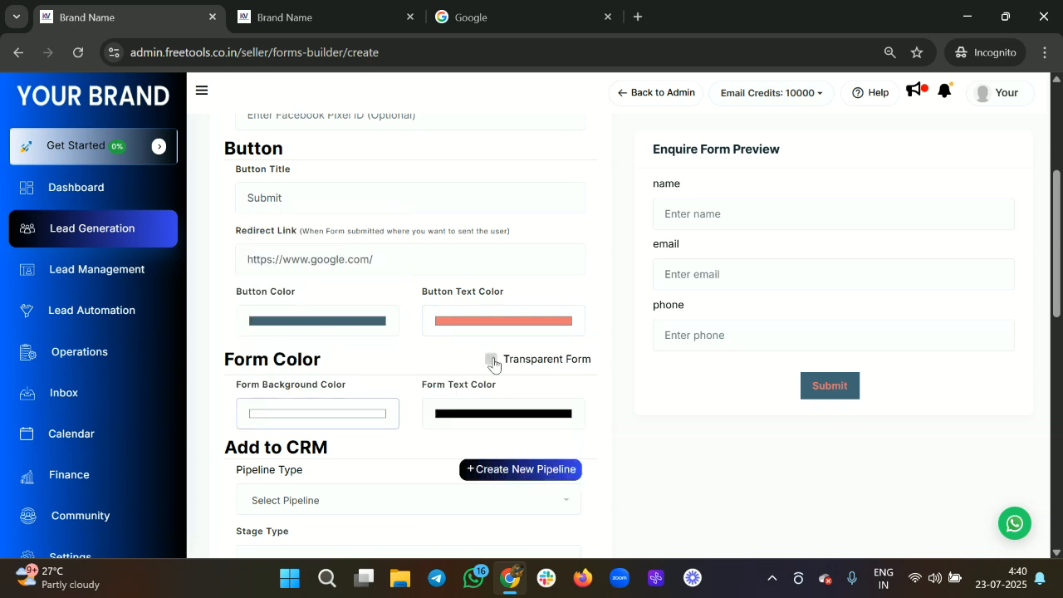
scroll(492, 363, down, 1)
Step: Send form submissions into the VSL Funnel pipeline at the Lead stage
scroll(307, 365, down, 1)
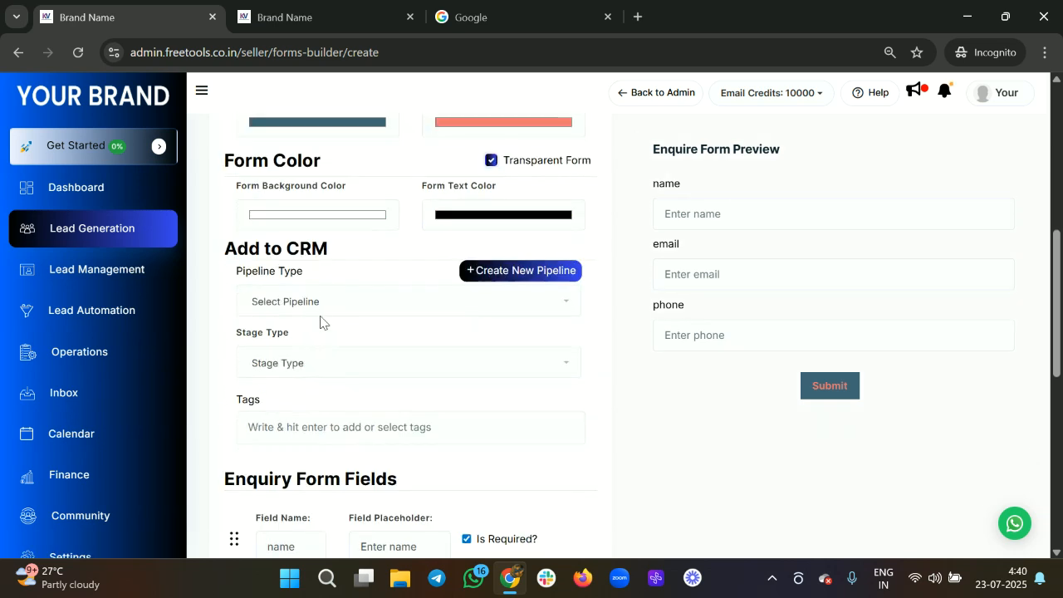
click(322, 317)
click(286, 391)
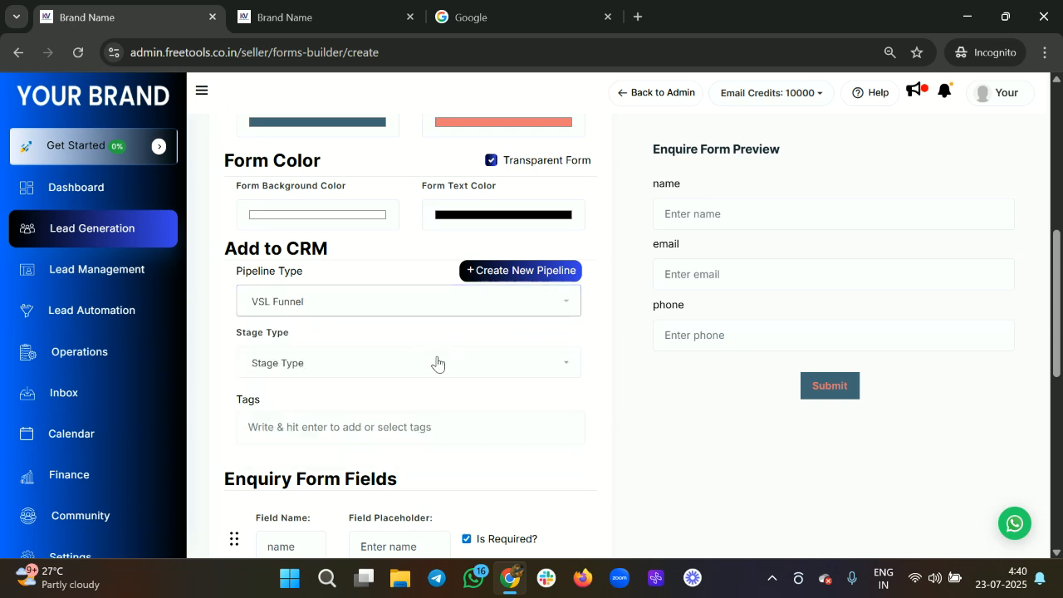
click(492, 370)
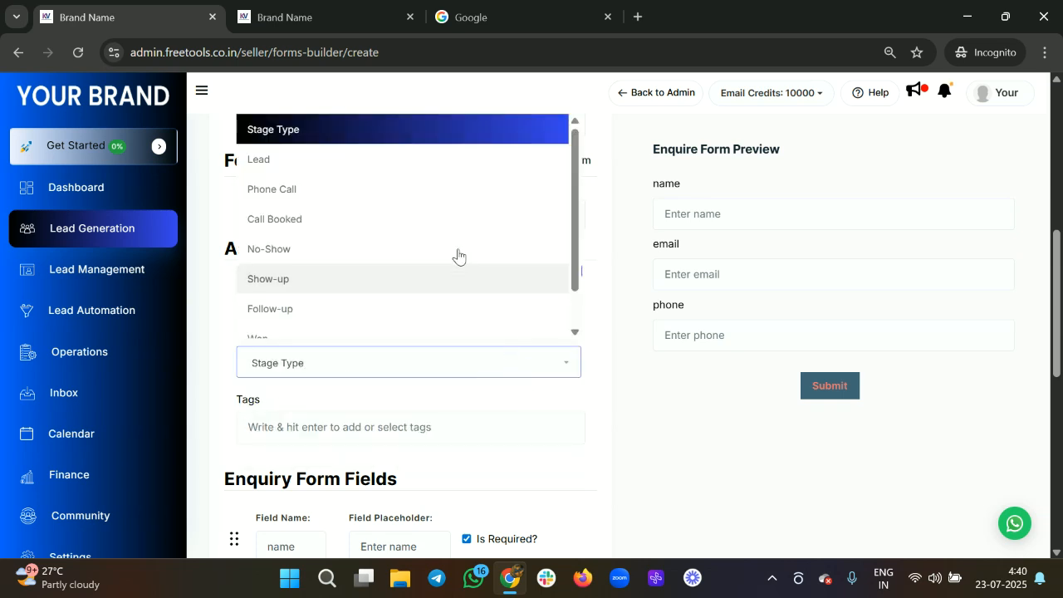
click(322, 173)
Step: Tag submissions with Webiste Lead and drag the phone field above email
scroll(310, 344, down, 1)
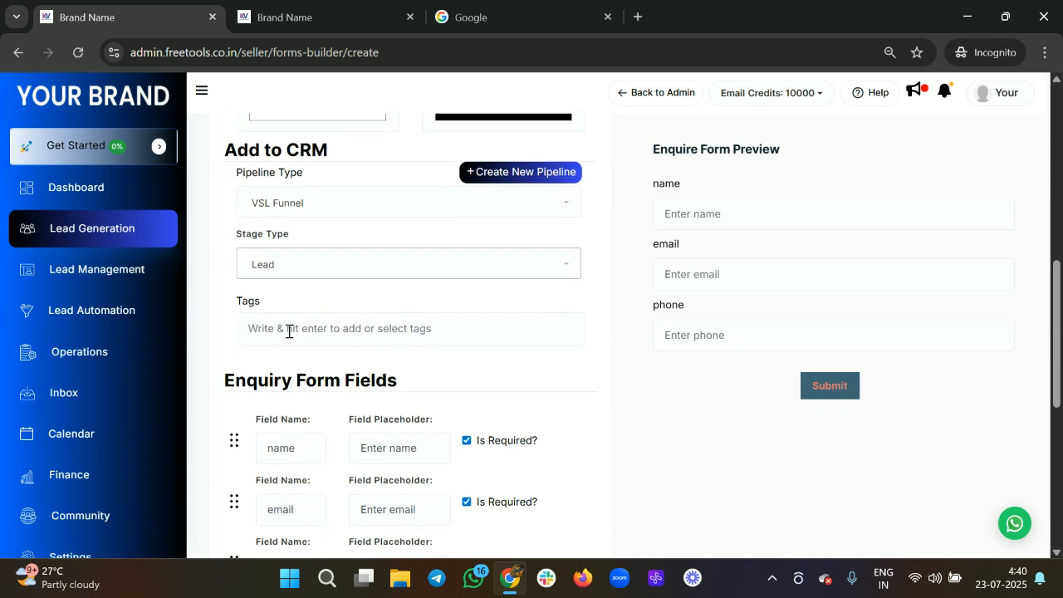
click(289, 330)
text(Webiste)
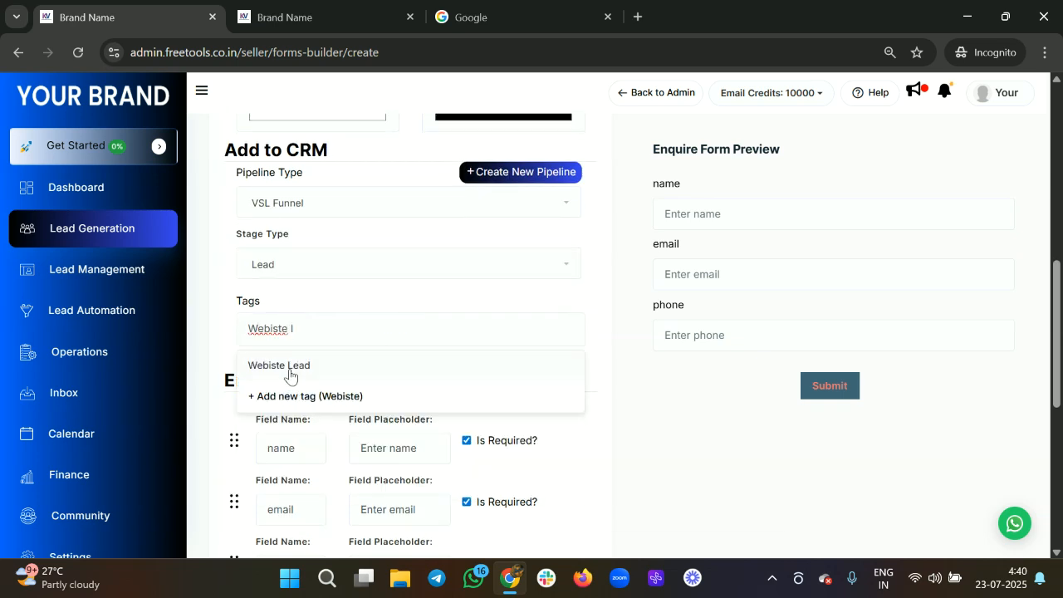
click(291, 369)
click(569, 446)
scroll(383, 456, down, 2)
drag(225, 408, 291, 353)
Step: Capitalise the field labels to Name, Email and Phone, and move Phone above Email
click(272, 293)
key(BackSpace)
text(N)
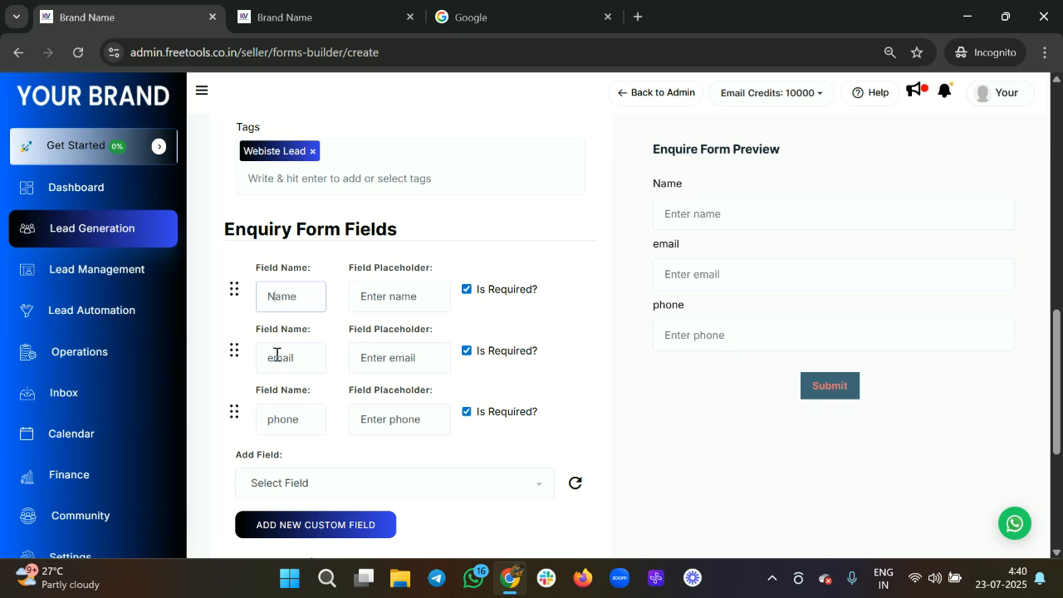
click(275, 354)
key(BackSpace)
text(E)
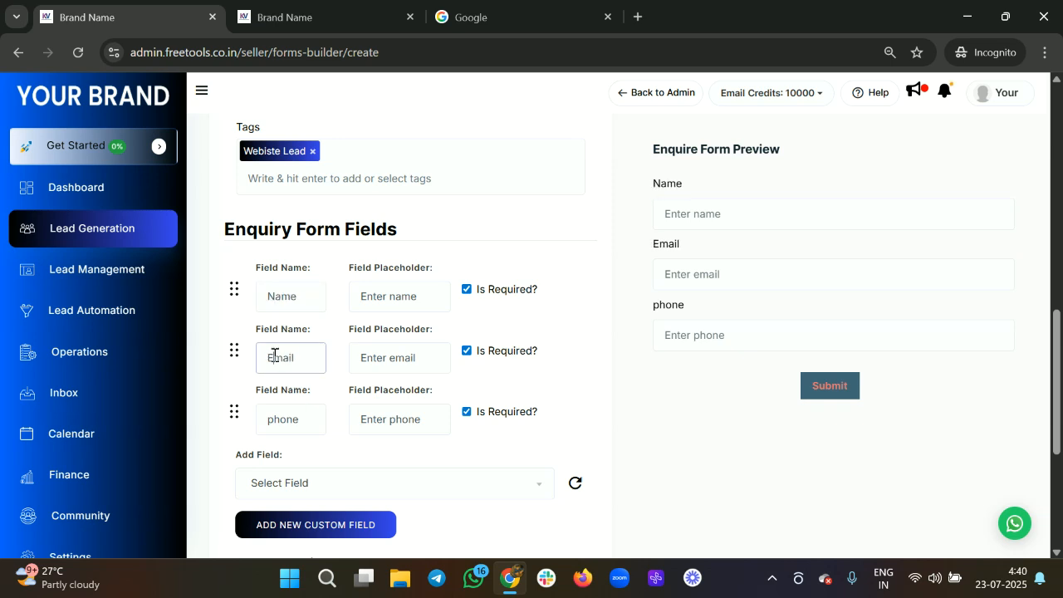
click(273, 420)
key(BackSpace)
text(P)
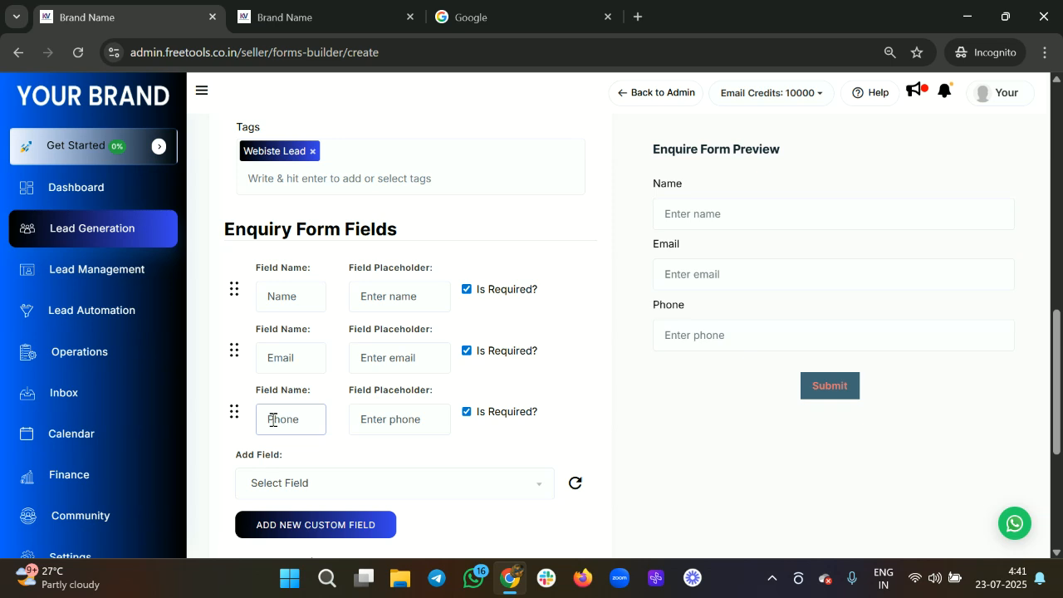
drag(234, 412, 234, 351)
Step: Add a required Business Name field and the years-of-experience radio question
scroll(299, 449, down, 2)
click(304, 420)
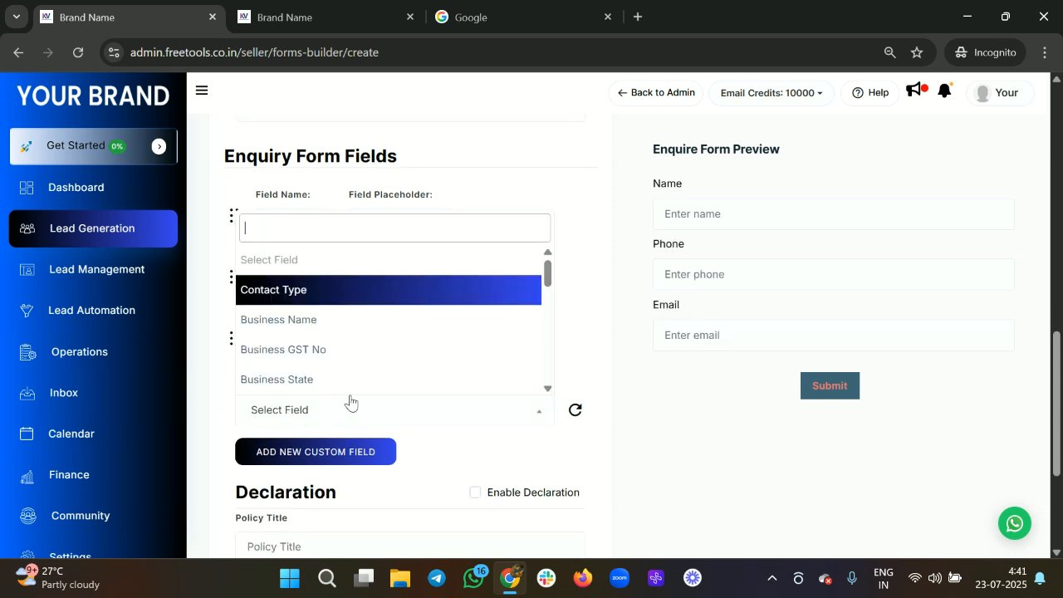
click(351, 324)
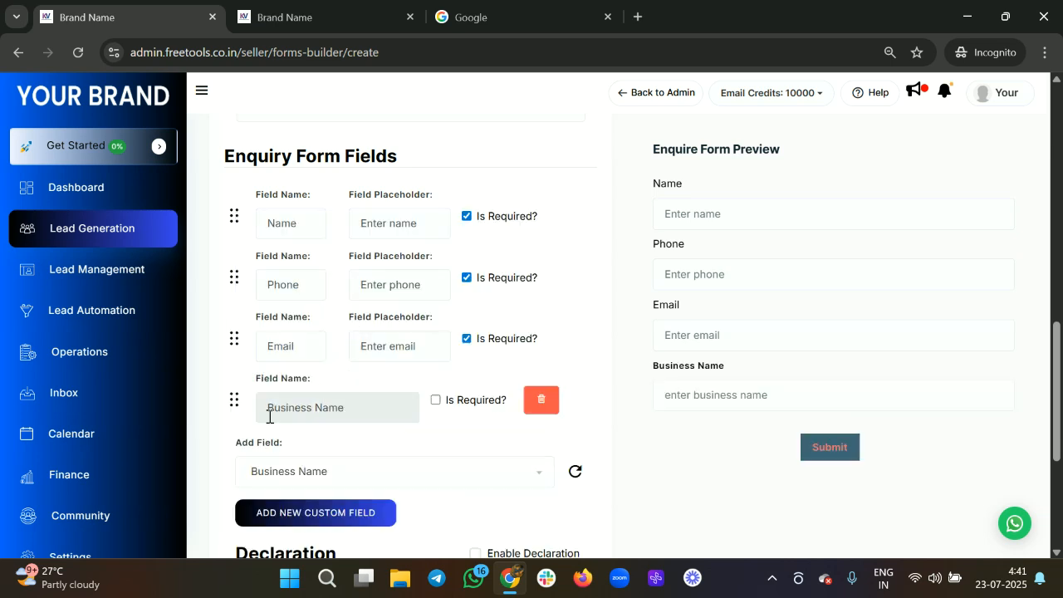
click(436, 402)
scroll(434, 407, down, 2)
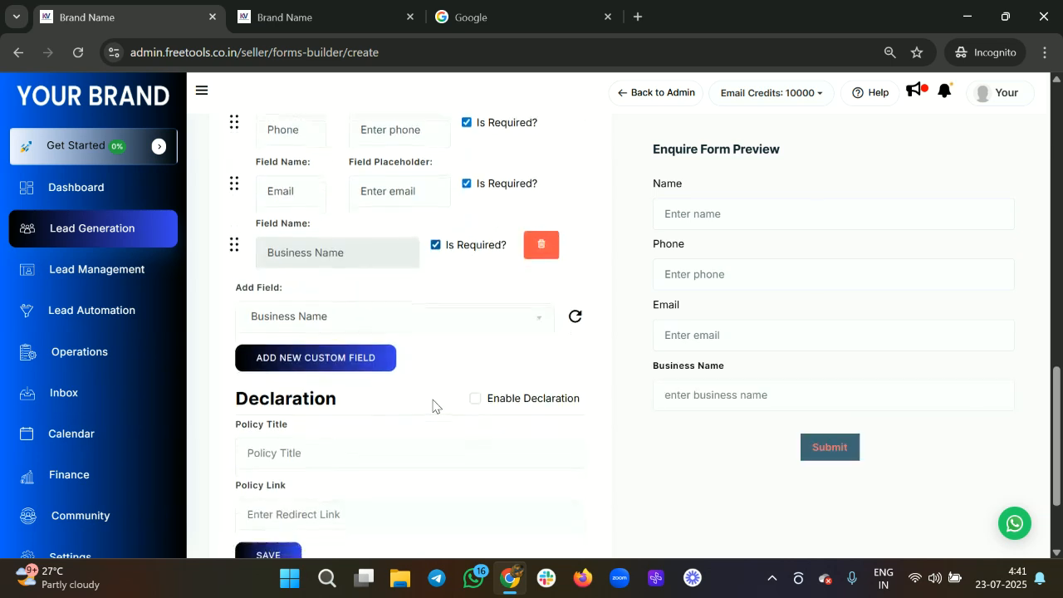
click(347, 322)
scroll(387, 264, down, 6)
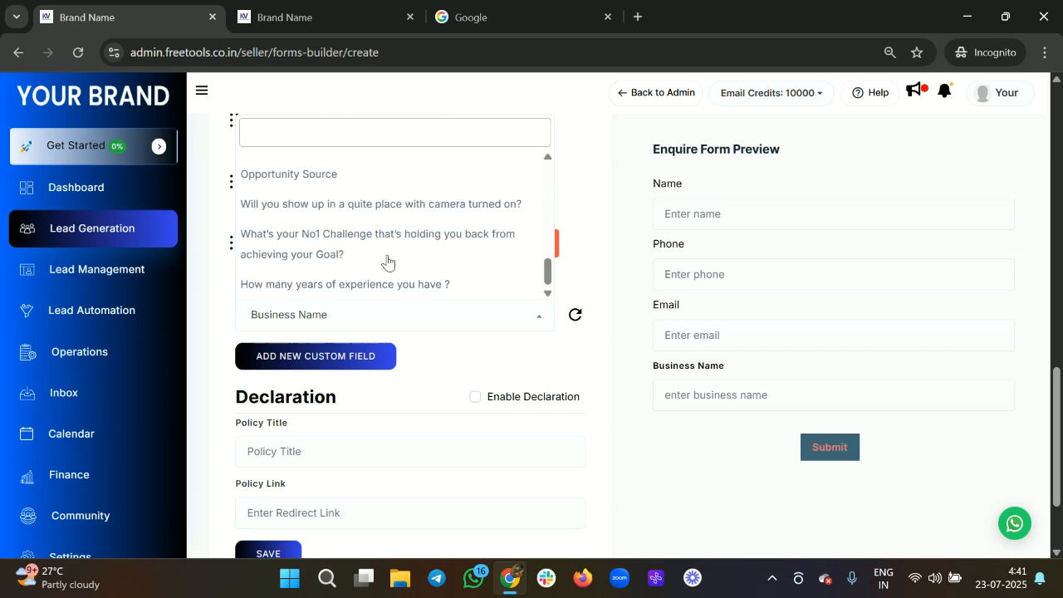
click(356, 385)
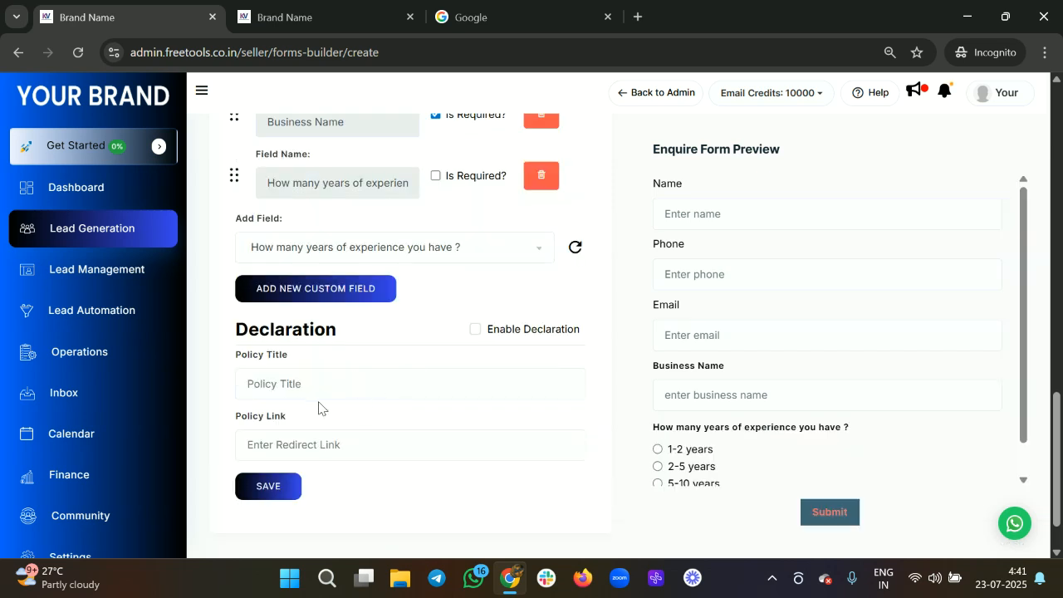
scroll(282, 266, up, 1)
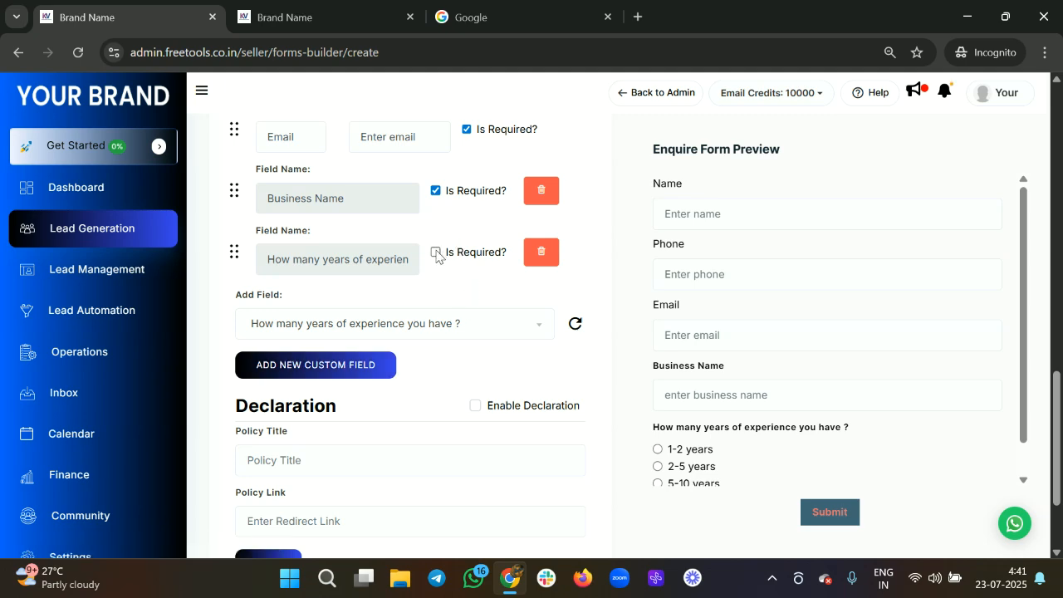
Step: Save Form 1 so it is listed in the Form Builder under VSL Funnel
scroll(481, 351, up, 5)
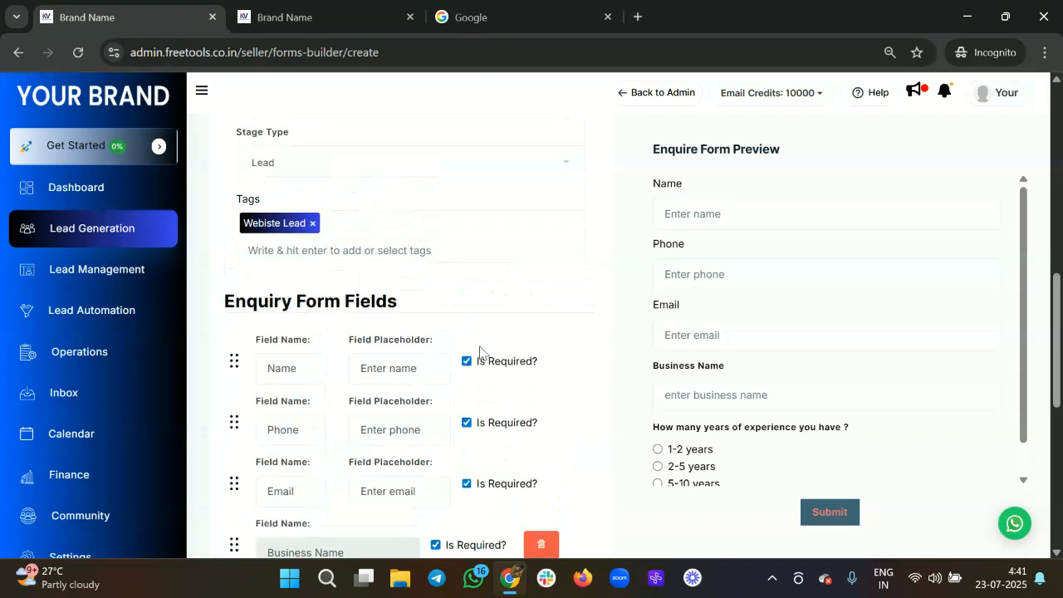
scroll(480, 352, down, 6)
scroll(480, 351, up, 6)
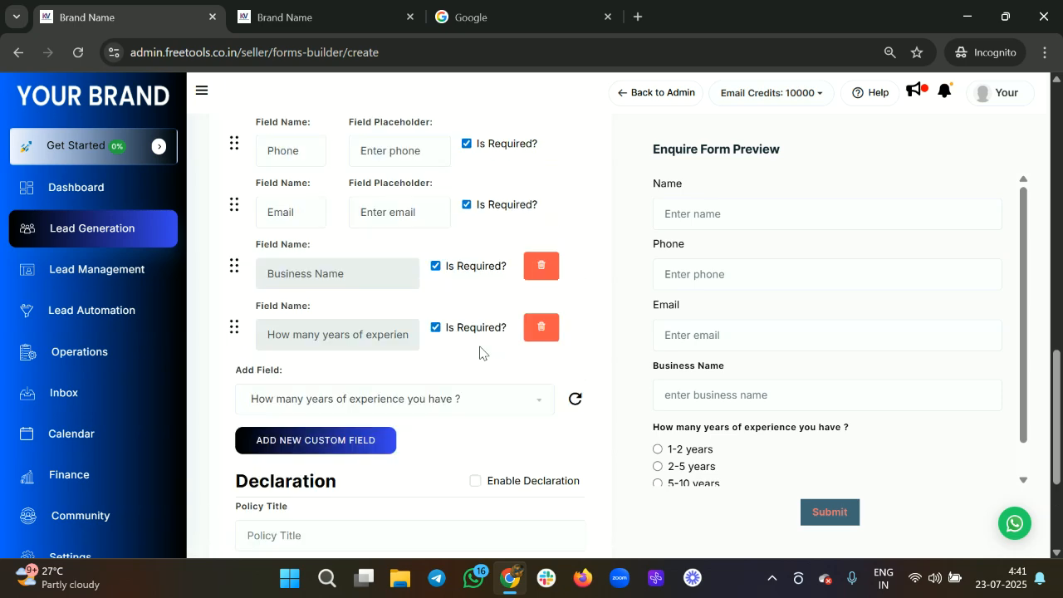
scroll(480, 351, down, 6)
click(278, 430)
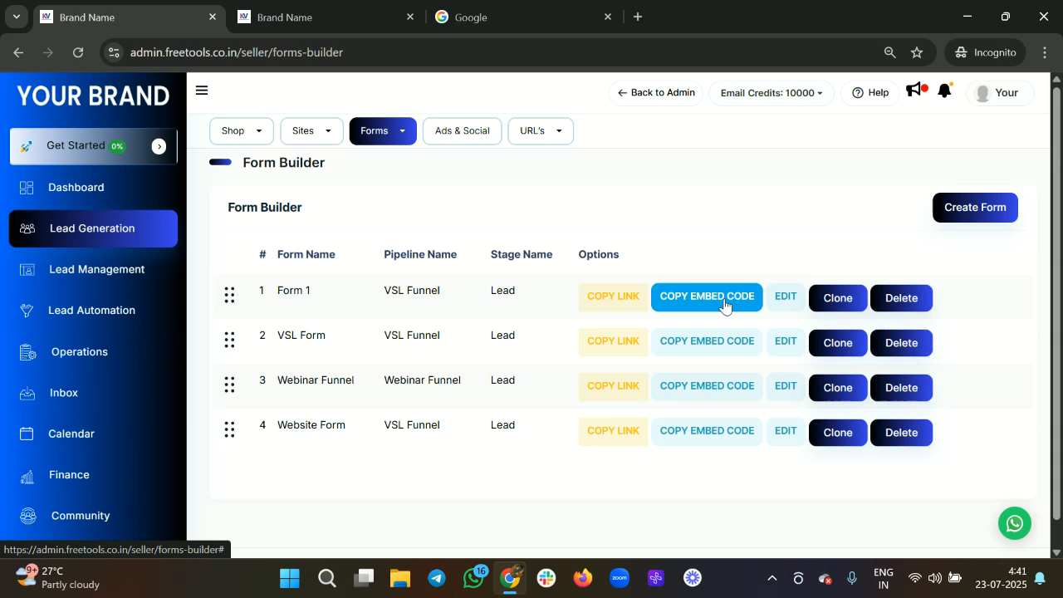
Step: Copy Form 1's shareable link and open the live form in a new incognito tab
click(704, 288)
click(627, 303)
key(ctrl+t)
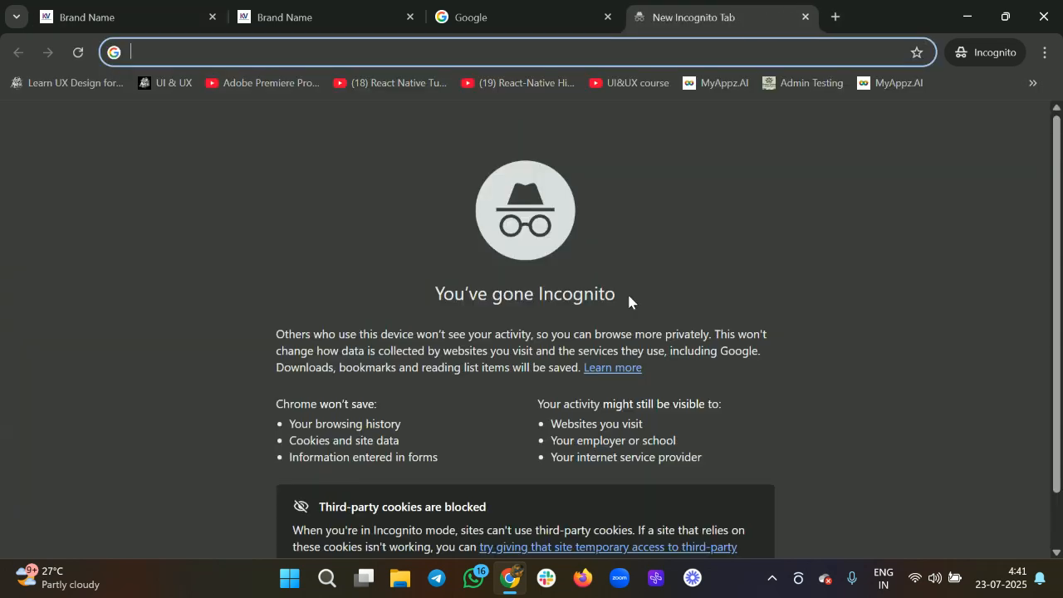
key(ctrl+v)
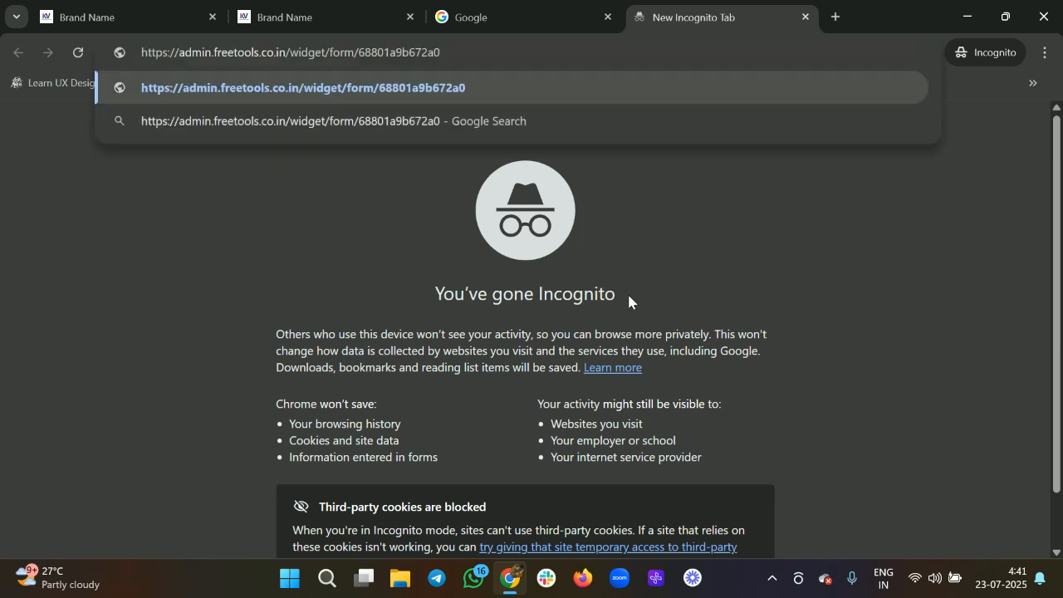
key(Return)
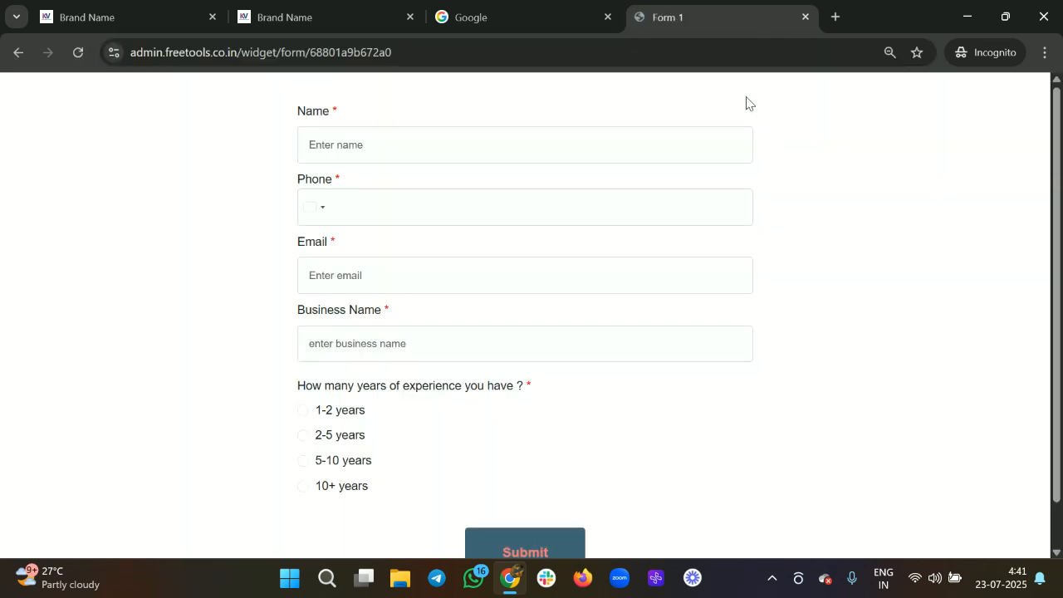
Step: Enter a test name, phone number and email address on the live form
click(386, 152)
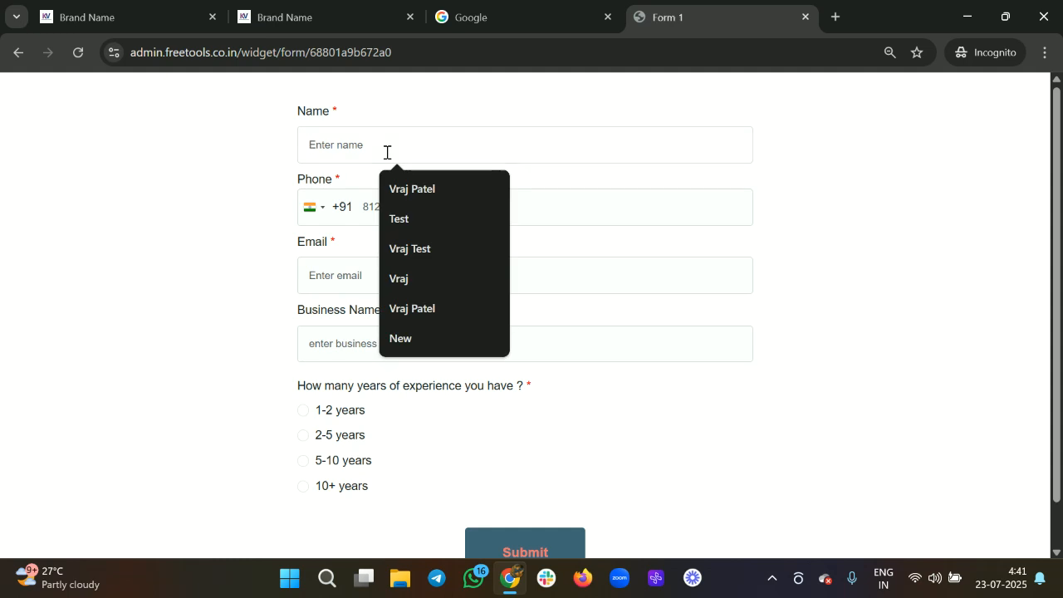
text(myname 2)
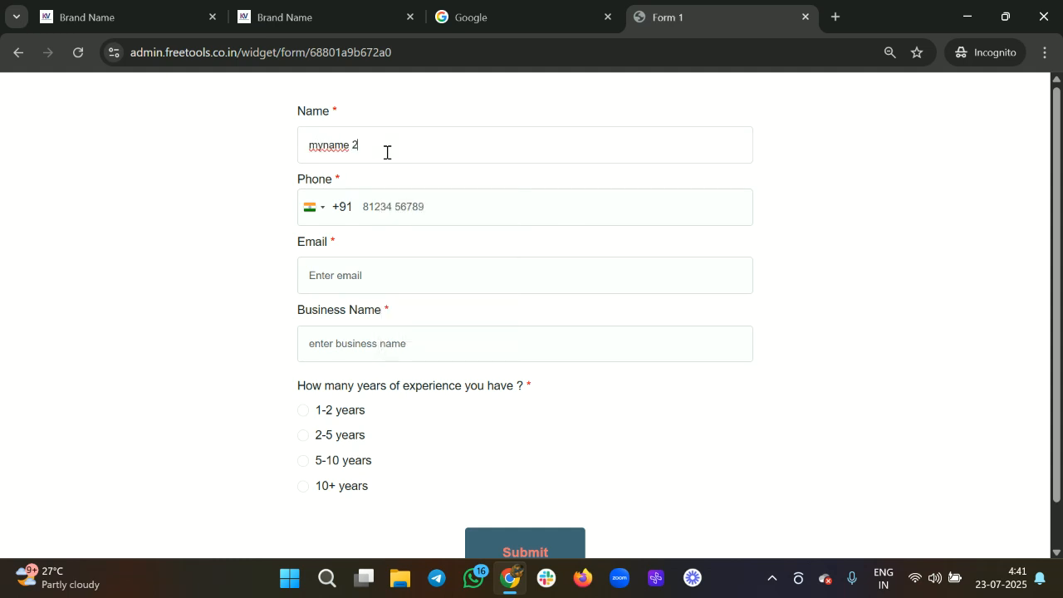
click(379, 205)
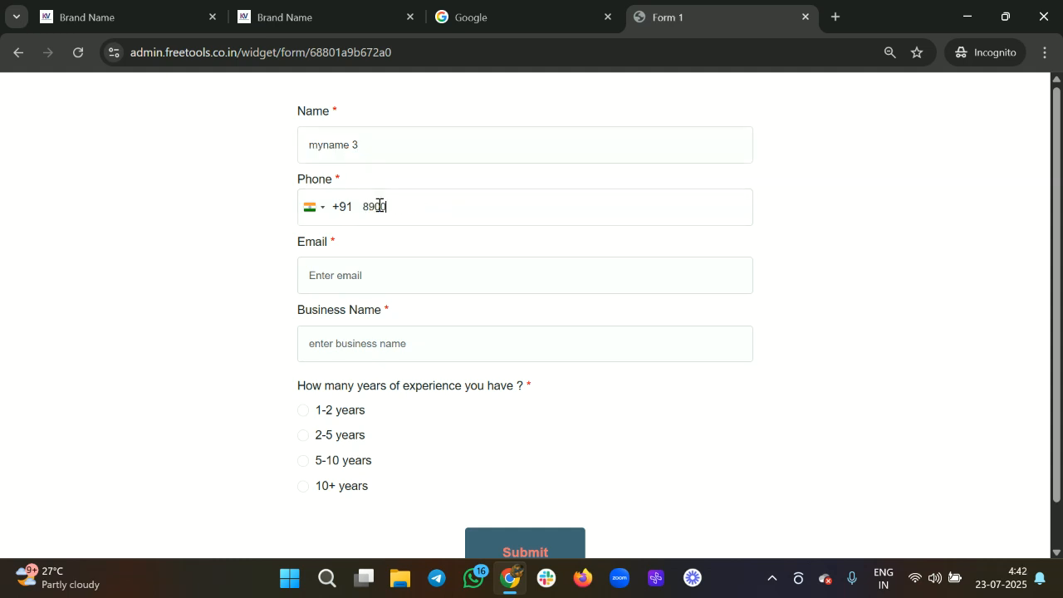
click(325, 269)
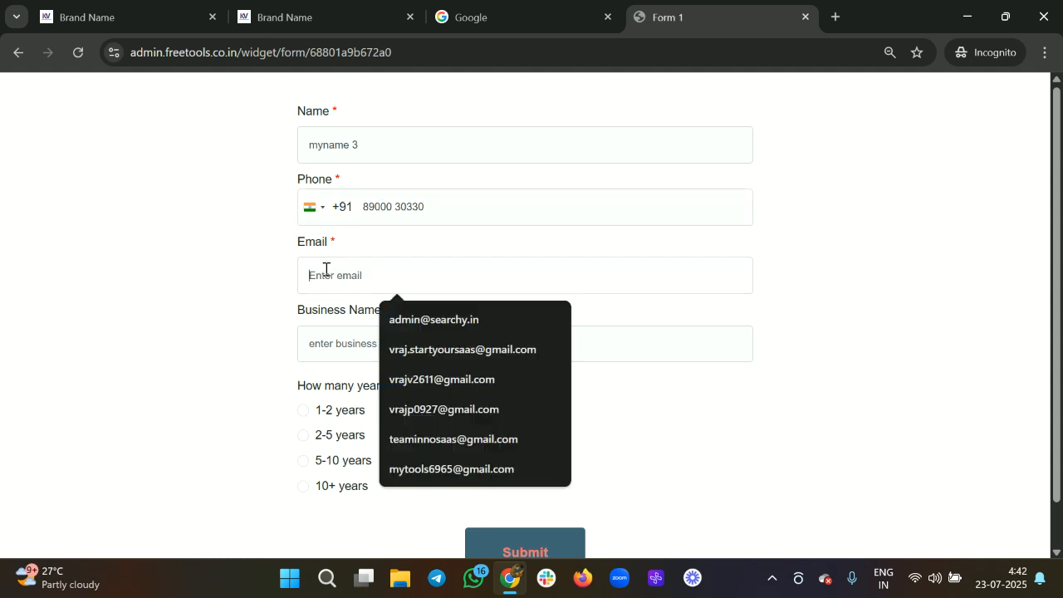
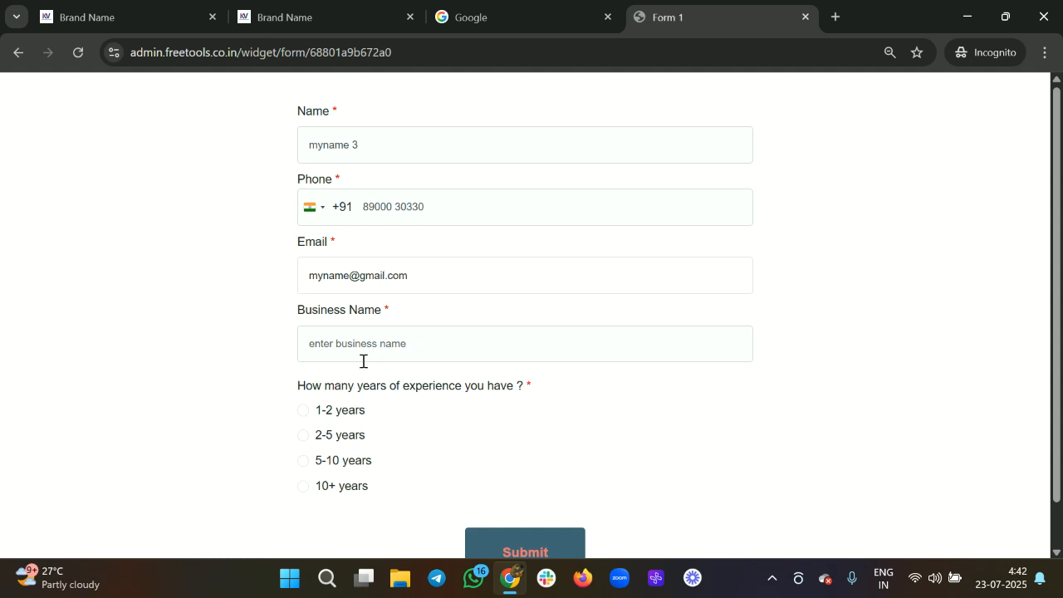
Step: Enter business name My Enterprise, choose 2-5 years experience, and submit the form
click(357, 352)
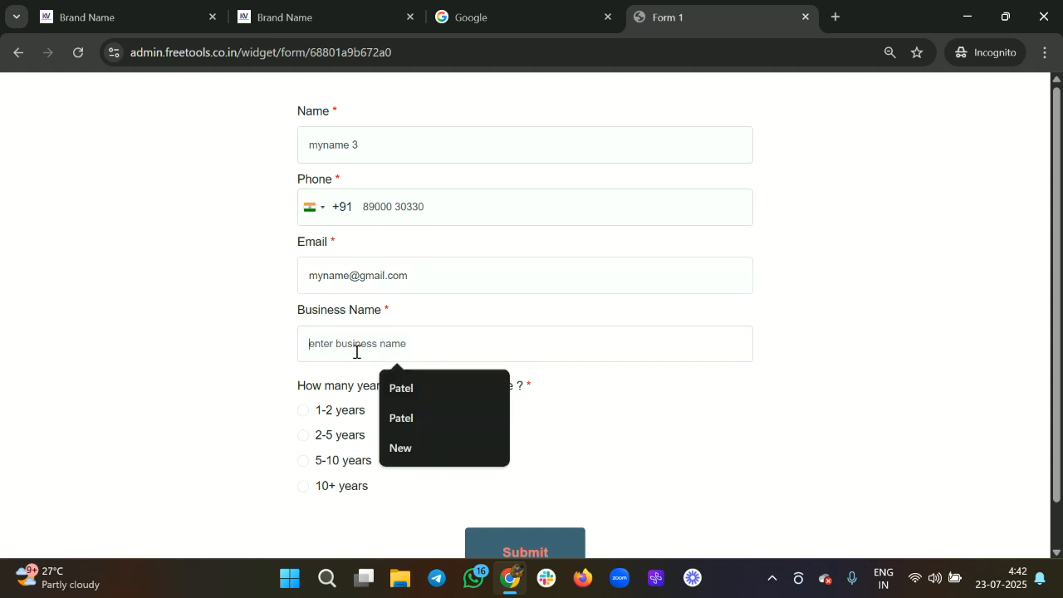
text(Enterpr)
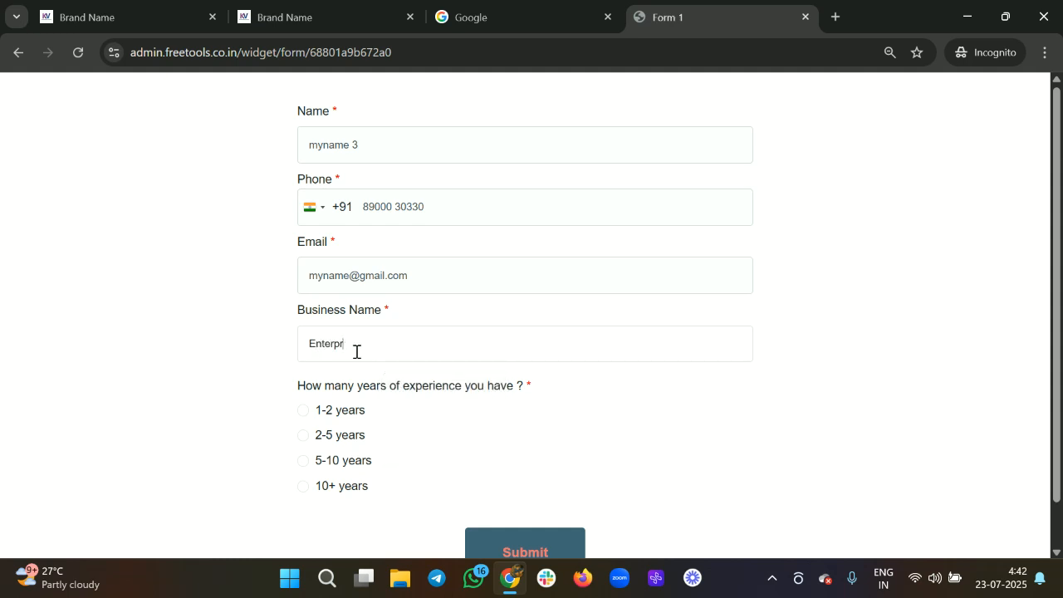
key(BackSpace)
key(BackSpace)
key(BackSpace)
text(my)
key(BackSpace)
text(M)
scroll(307, 365, down, 1)
click(303, 387)
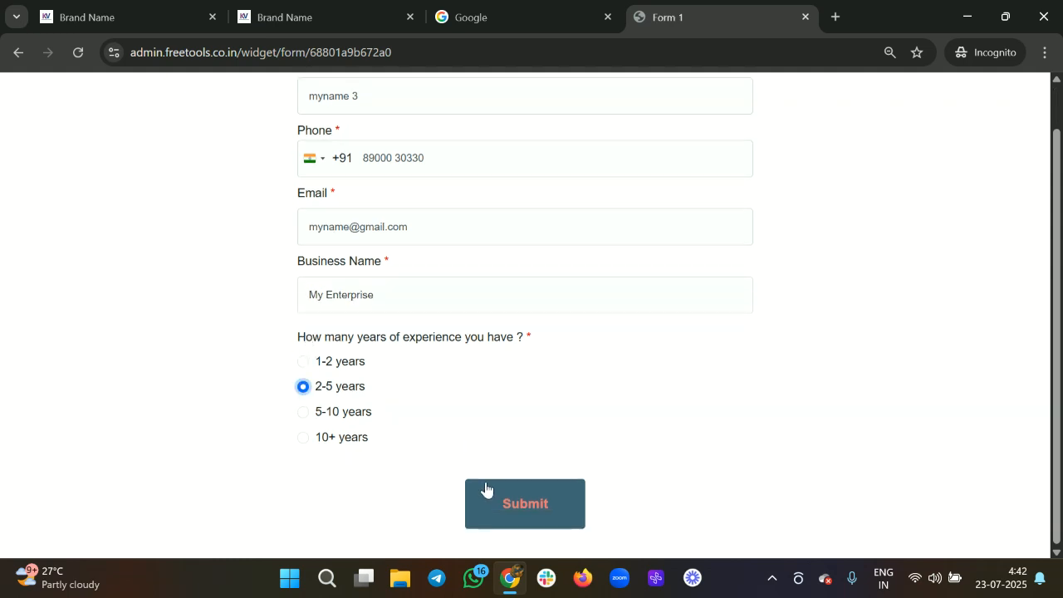
click(527, 509)
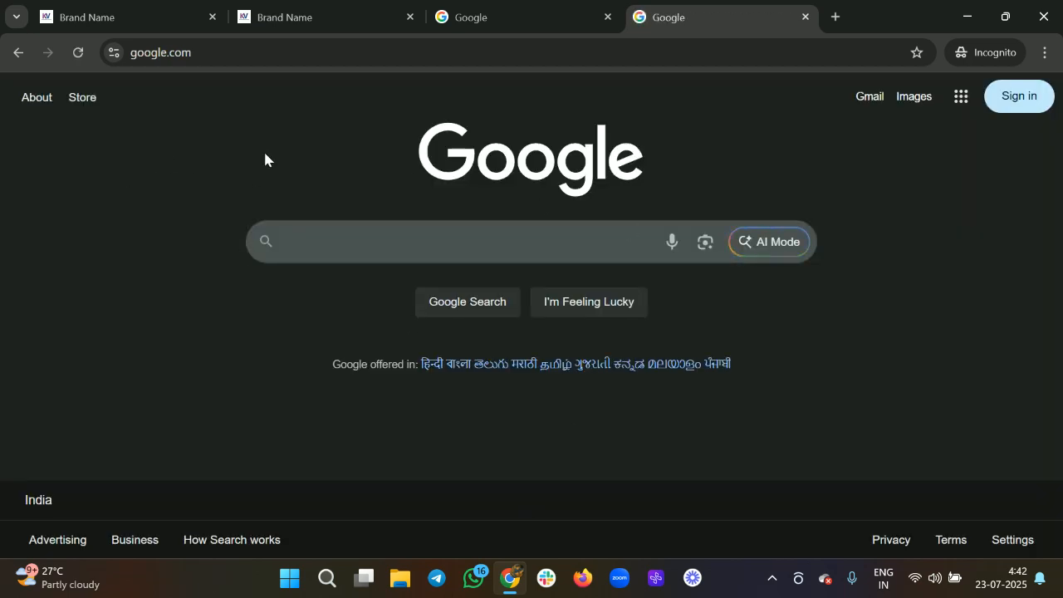
Step: Open the VSL Funnel pipeline board and drag the new test lead from Lead to Phone Call
click(608, 18)
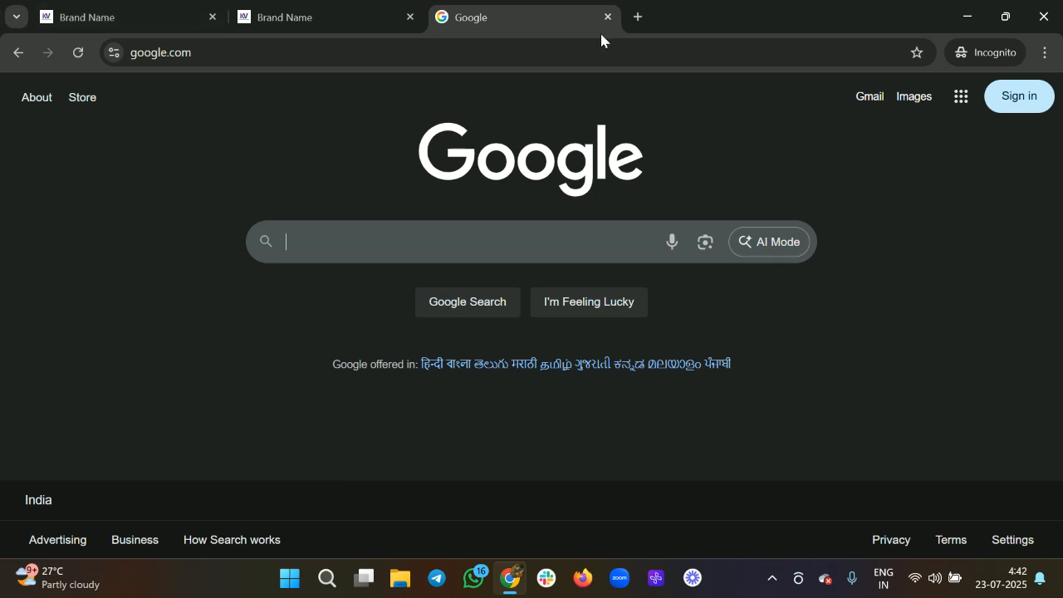
click(607, 17)
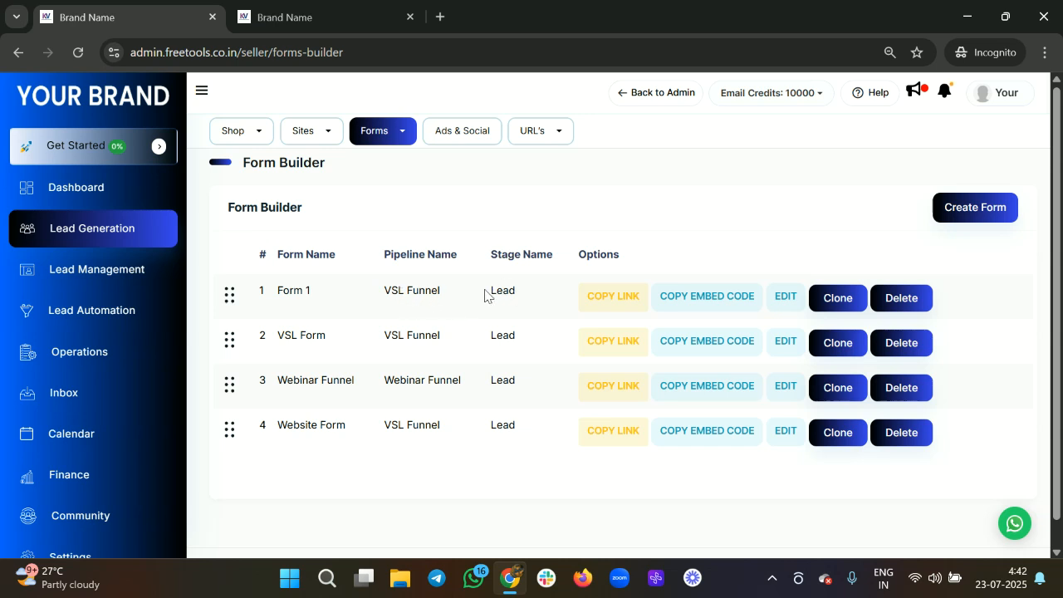
click(124, 268)
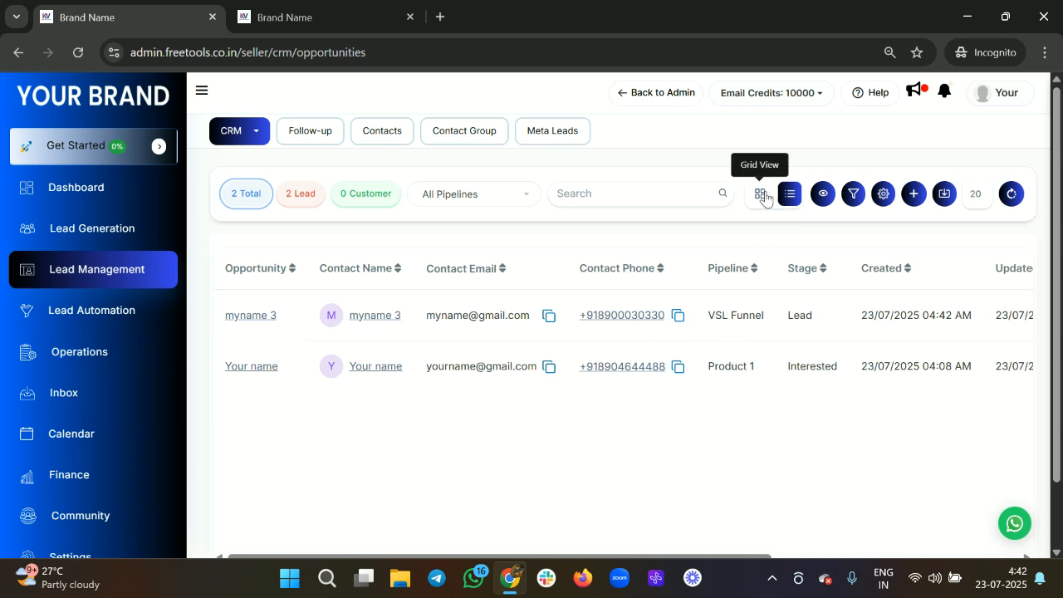
click(761, 194)
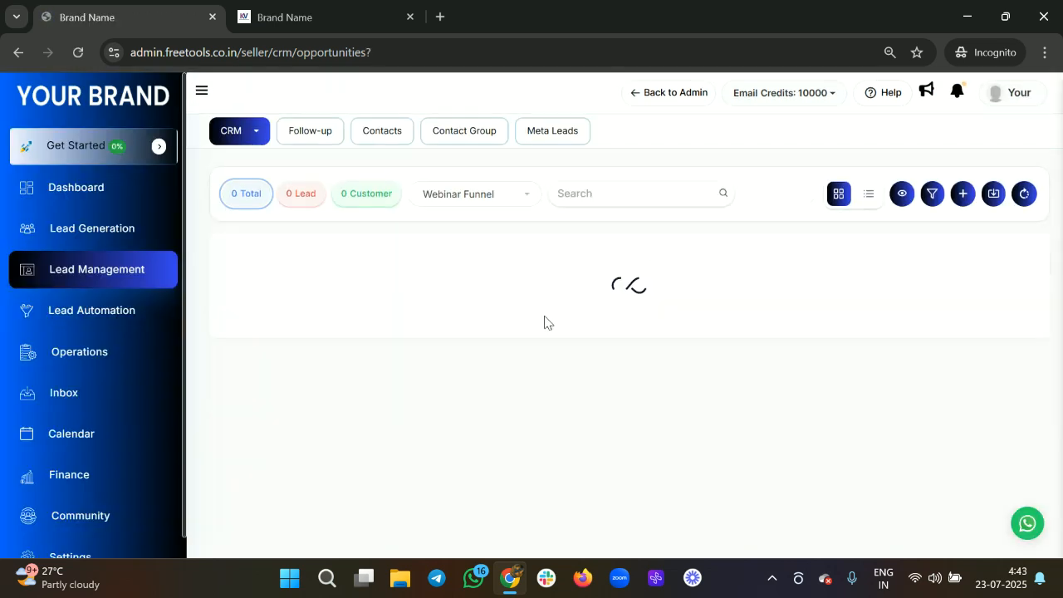
click(498, 203)
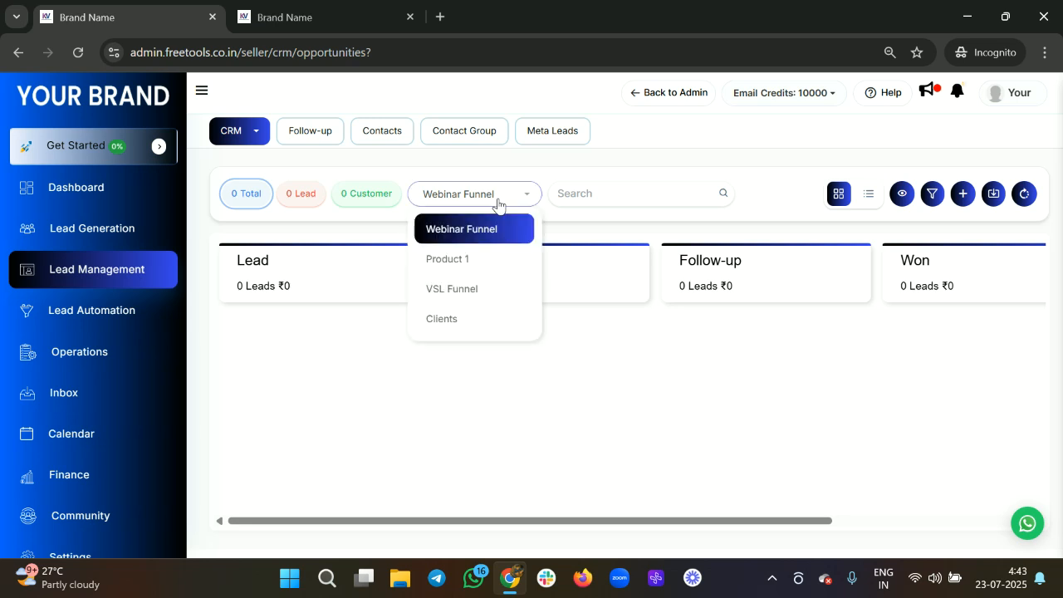
click(460, 288)
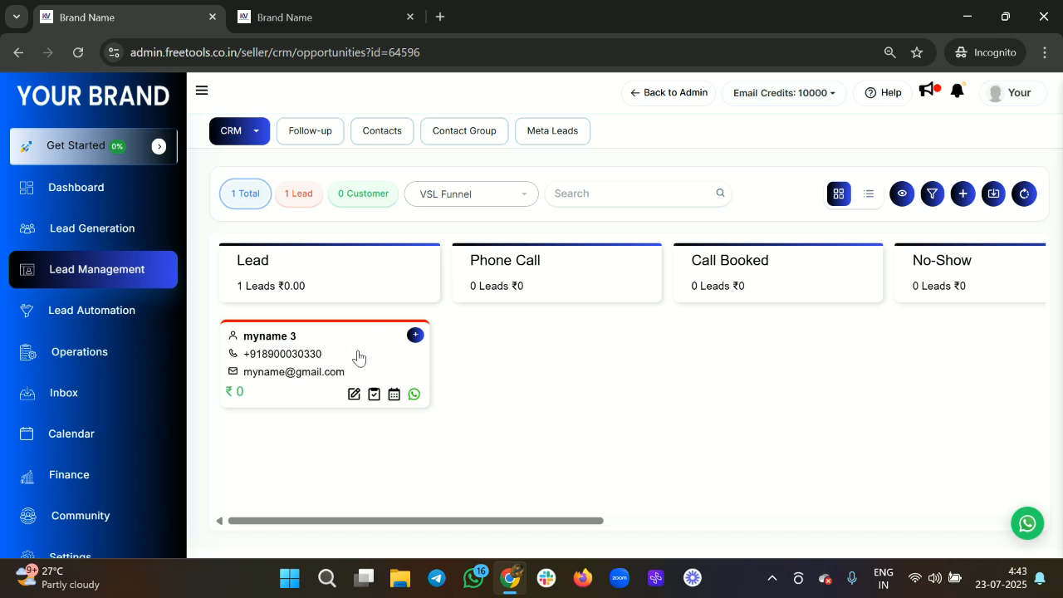
drag(349, 357, 572, 344)
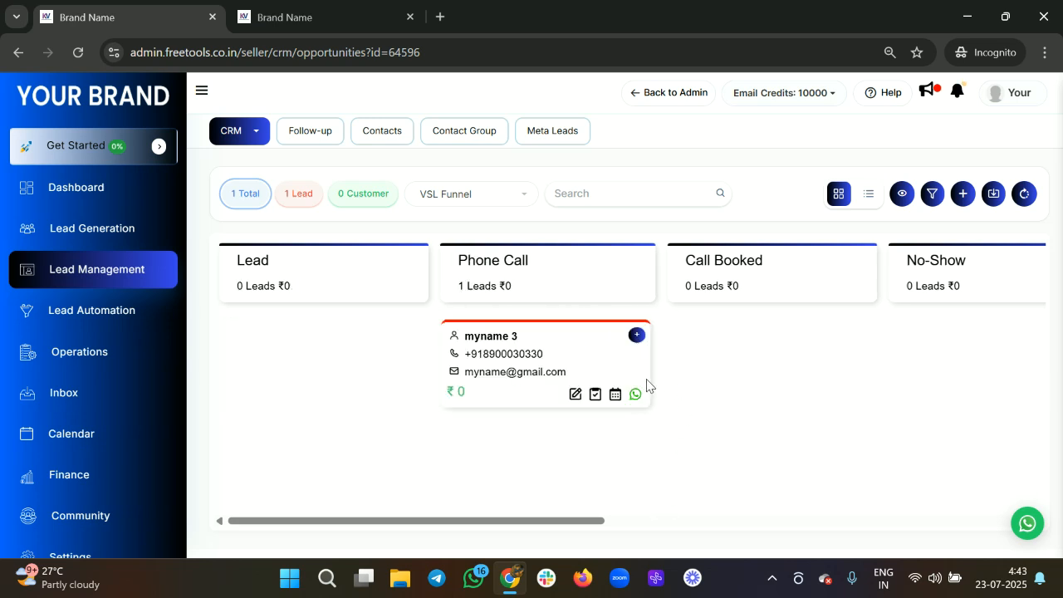
Step: Go to Lead Generation's All Forms list and open Form 1 for editing
click(291, 12)
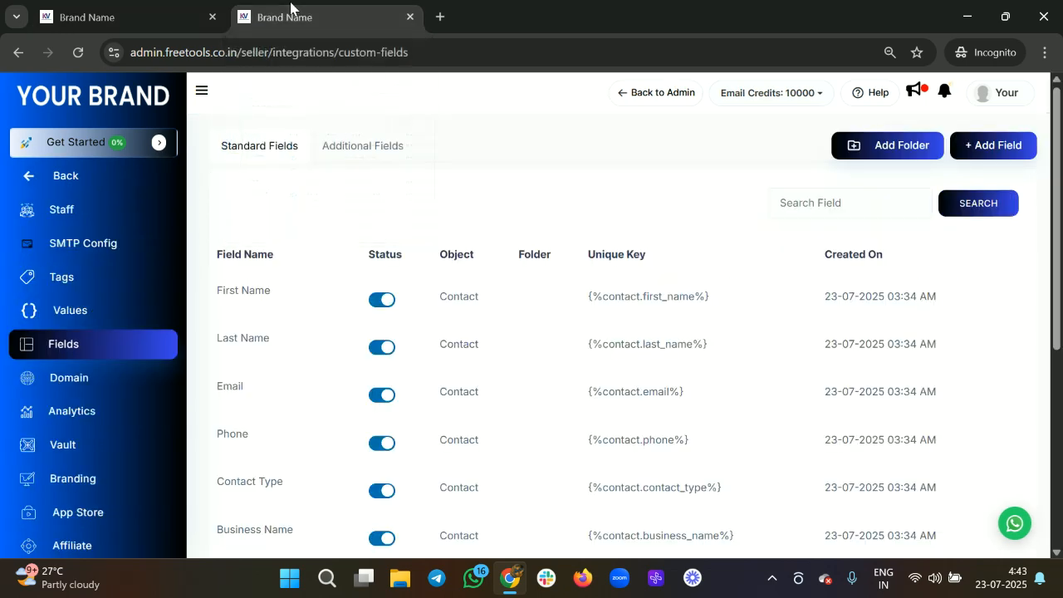
click(151, 20)
click(94, 230)
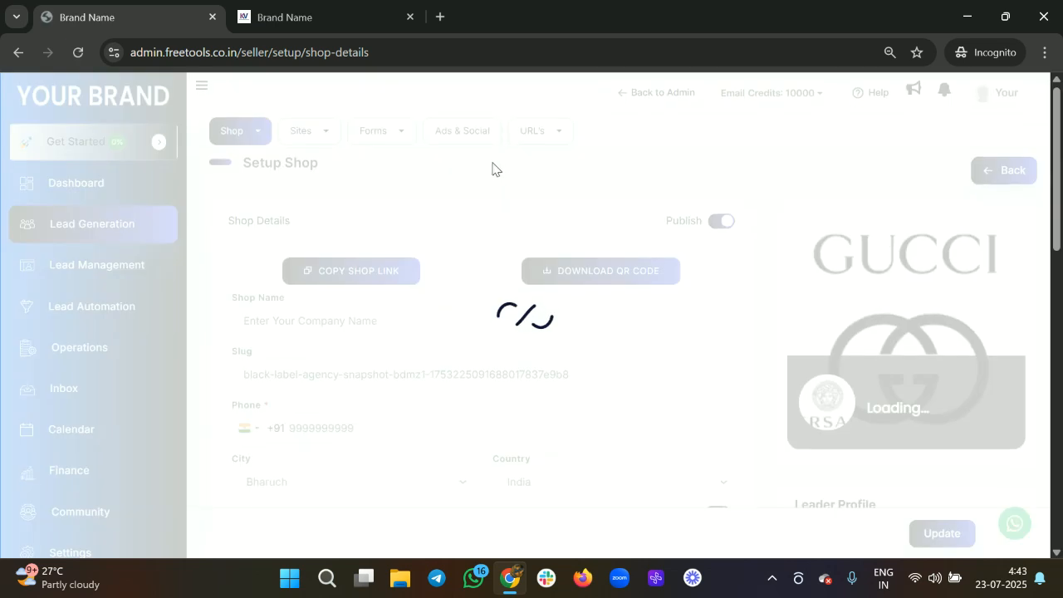
click(387, 133)
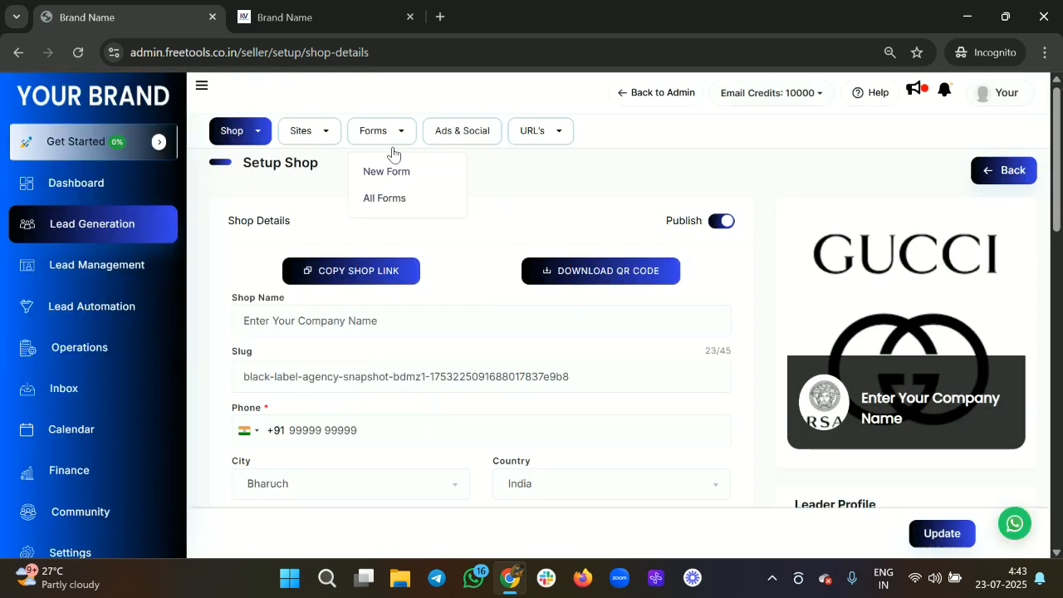
click(382, 202)
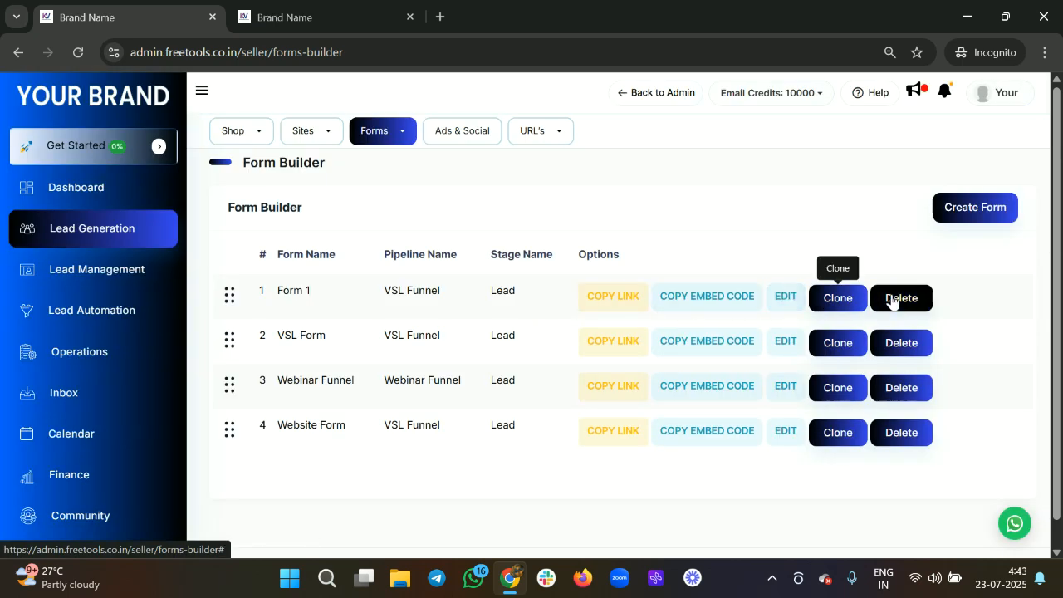
click(781, 299)
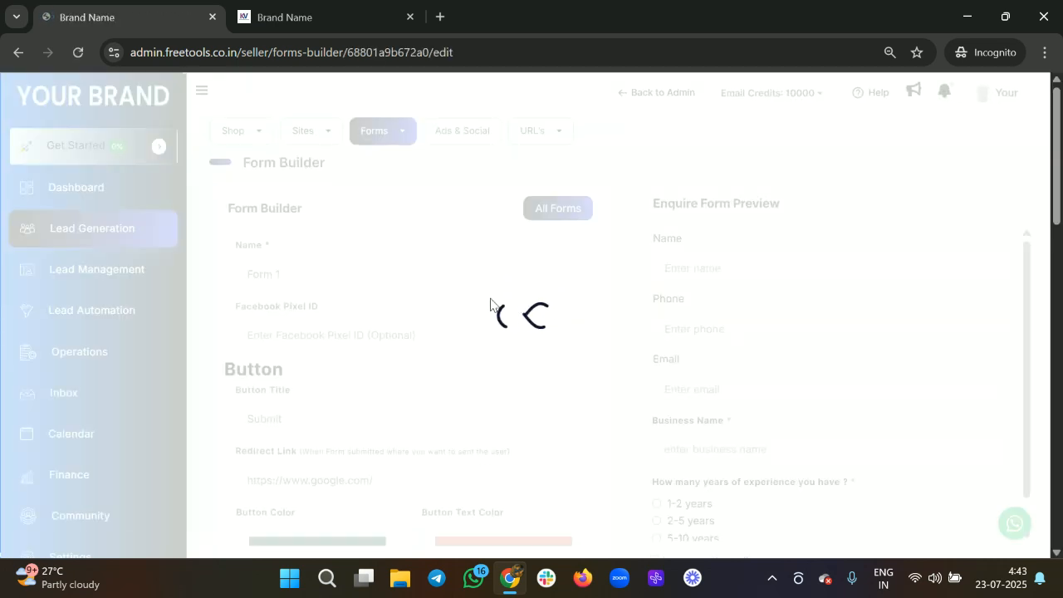
Step: Change the button title from Submit to Enquire Now and save the form
scroll(369, 333, down, 3)
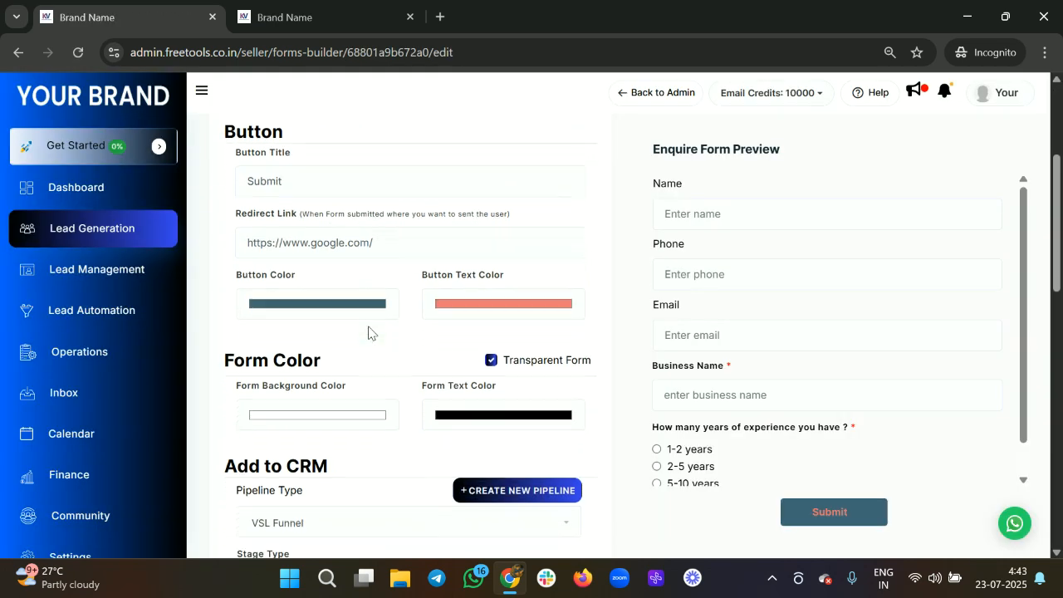
scroll(368, 332, down, 6)
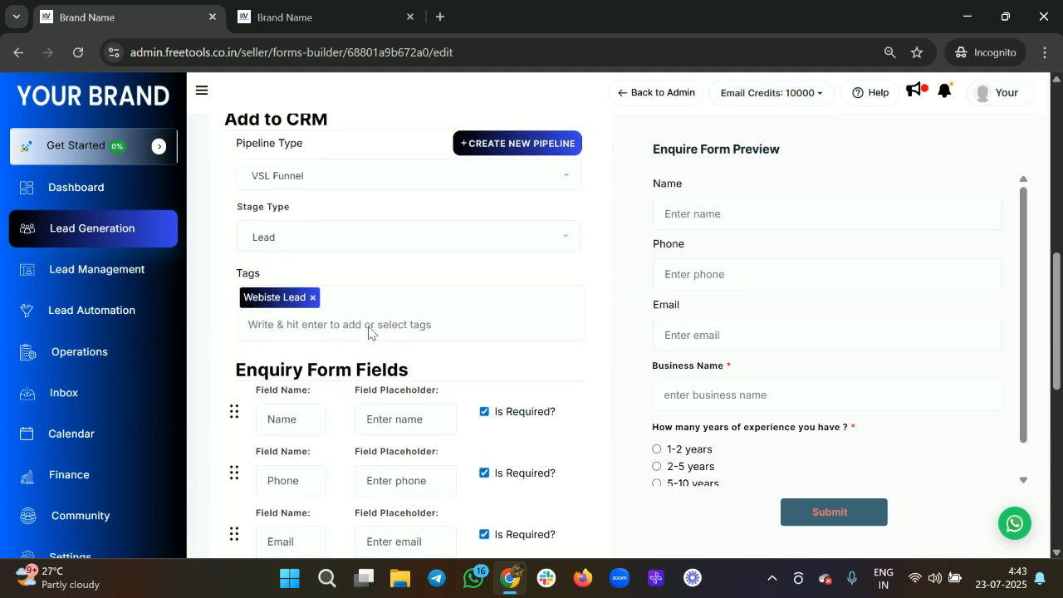
scroll(369, 326, down, 1)
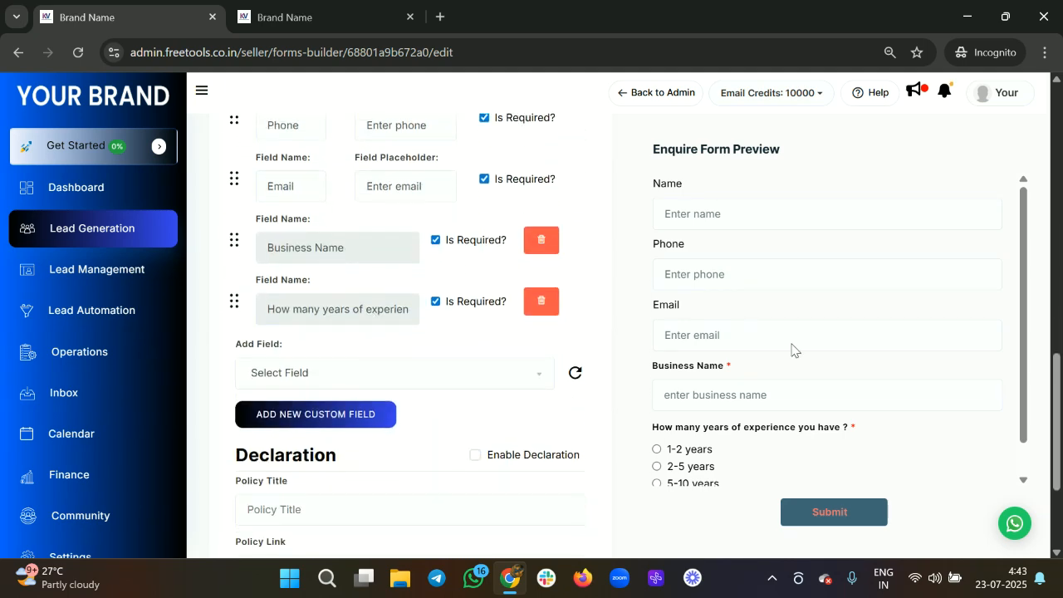
scroll(793, 349, down, 1)
scroll(394, 316, up, 10)
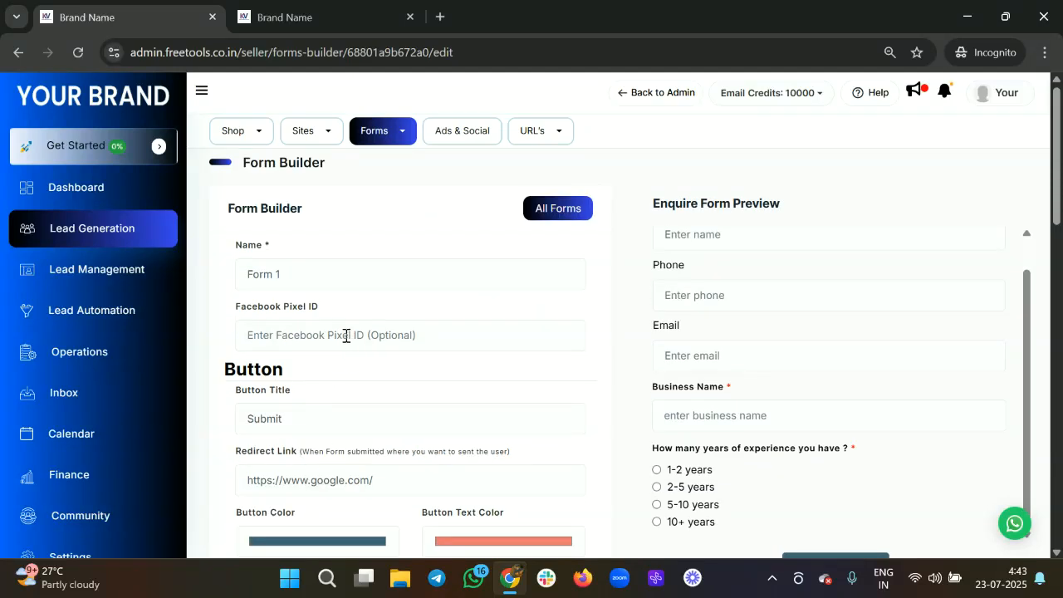
click(313, 337)
scroll(313, 337, down, 1)
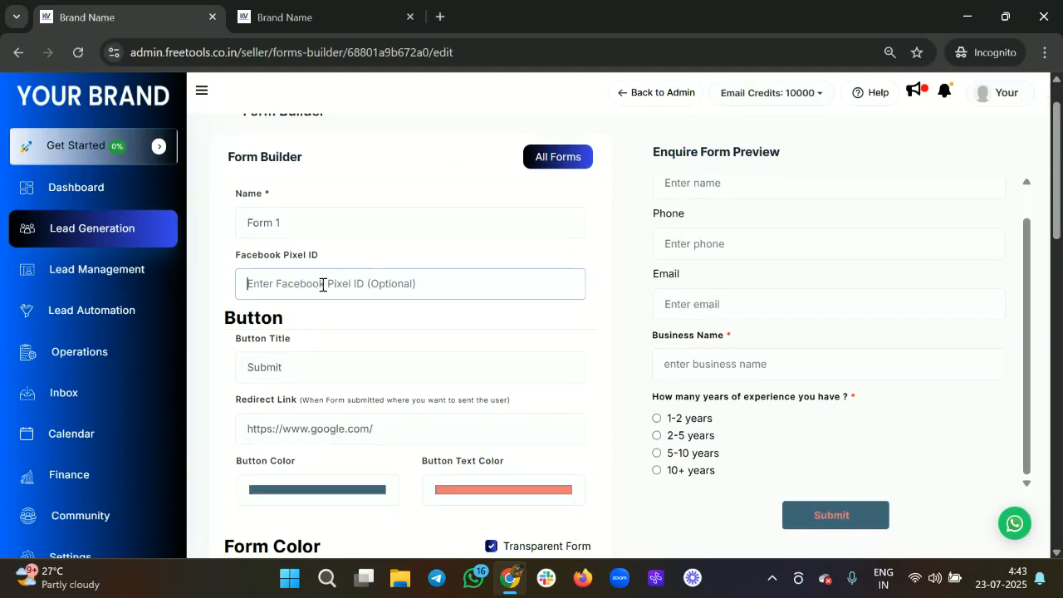
click(288, 374)
key(BackSpace)
key(BackSpace)
key(BackSpace)
key(BackSpace)
key(BackSpace)
key(BackSpace)
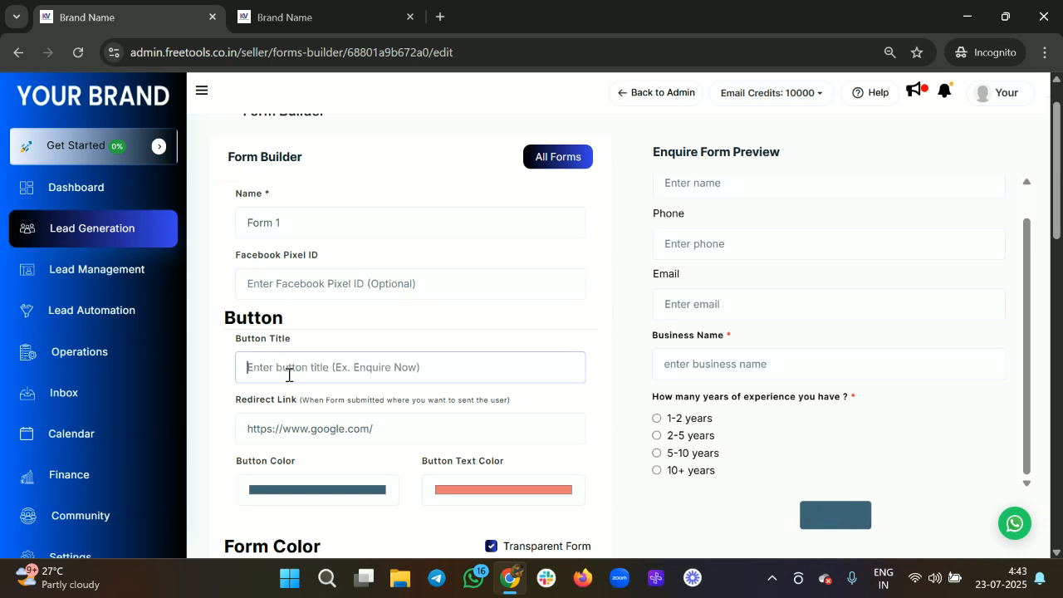
text(en)
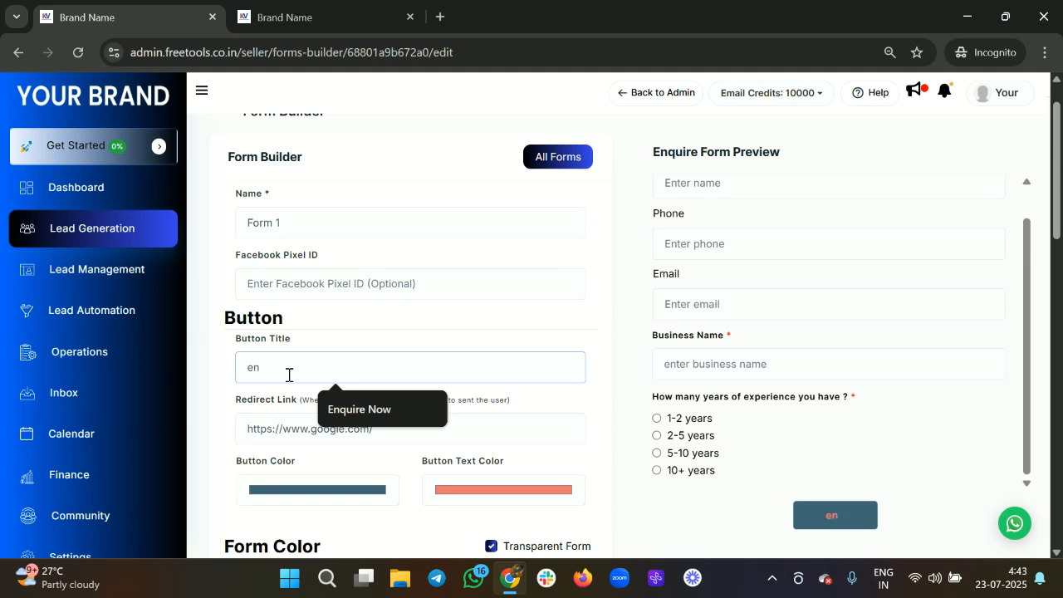
key(Down)
key(Return)
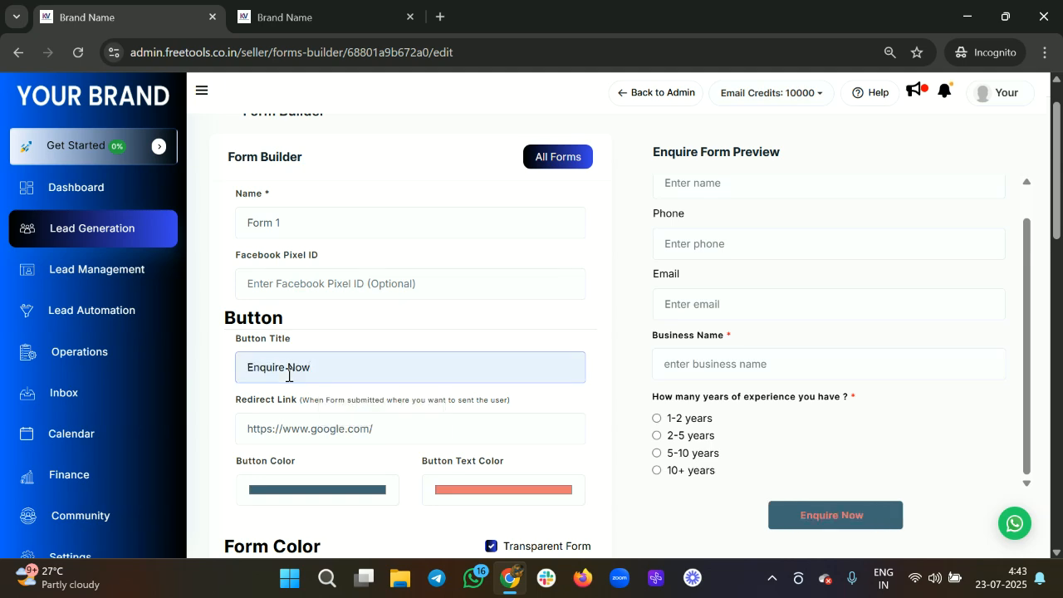
scroll(289, 375, down, 10)
click(262, 430)
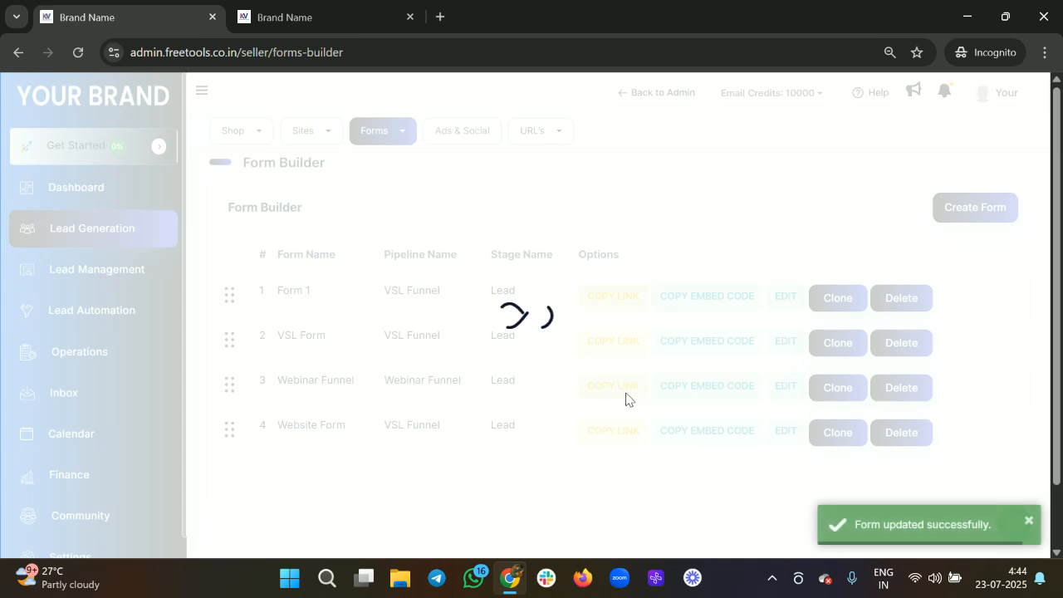
Step: Load Form 1's copied public link in a new tab, confirm the Enquire Now button, then return to the forms list
click(607, 296)
key(ctrl+t)
key(ctrl+v)
key(Return)
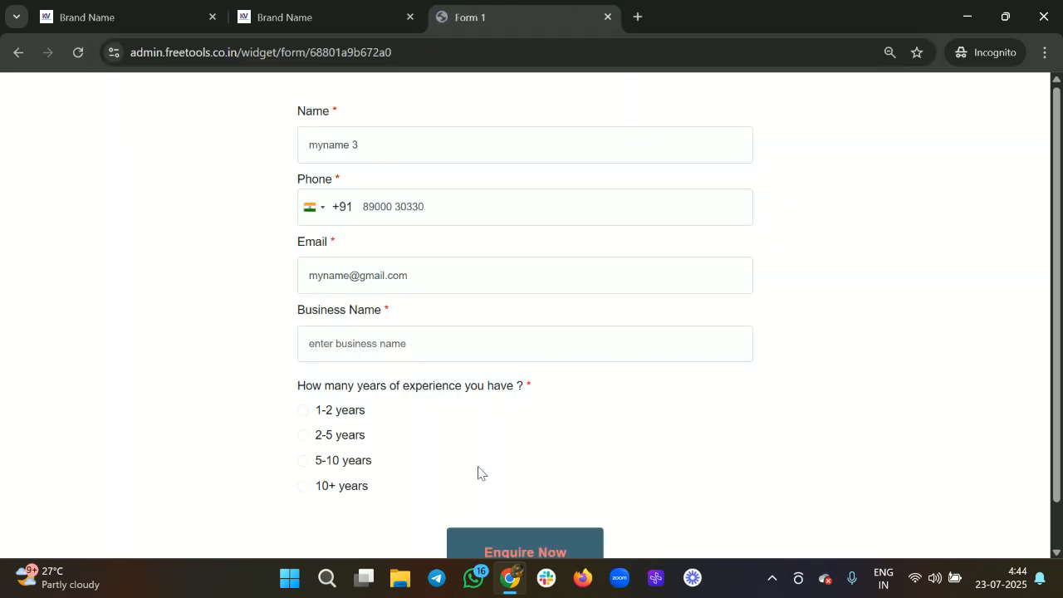
scroll(490, 506, down, 1)
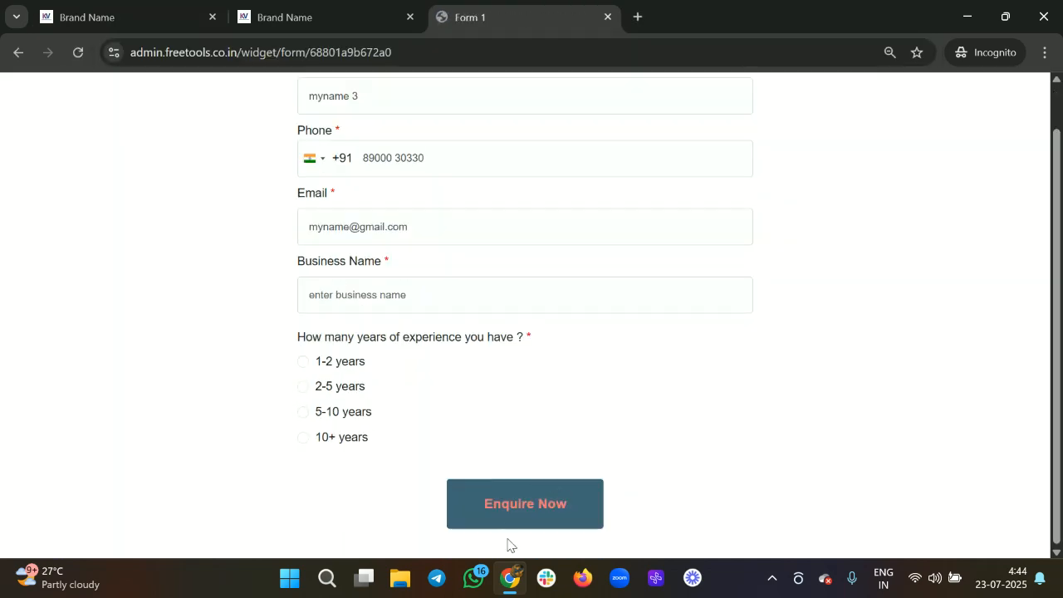
click(168, 9)
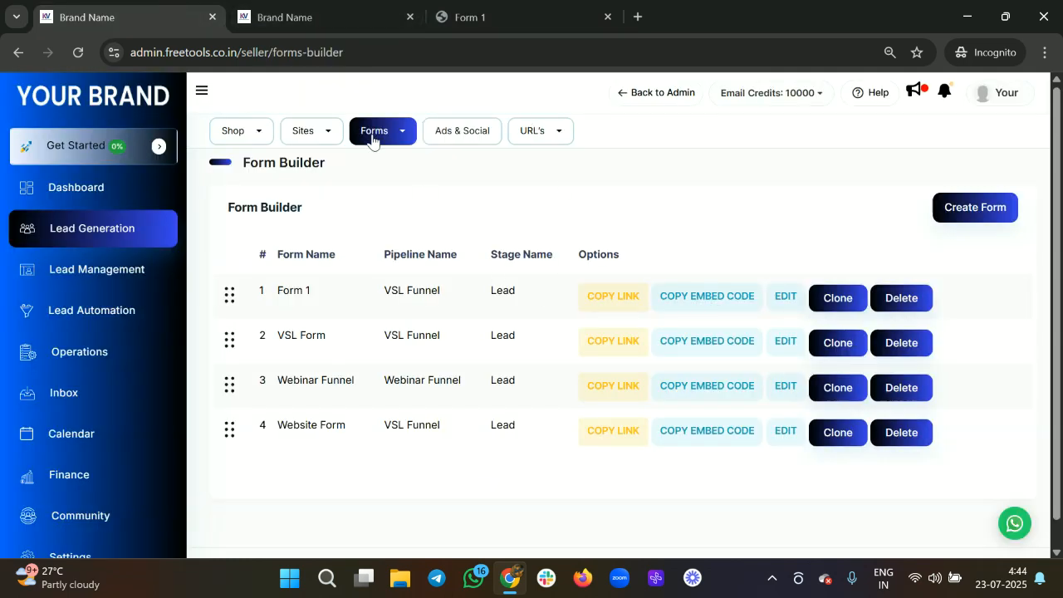